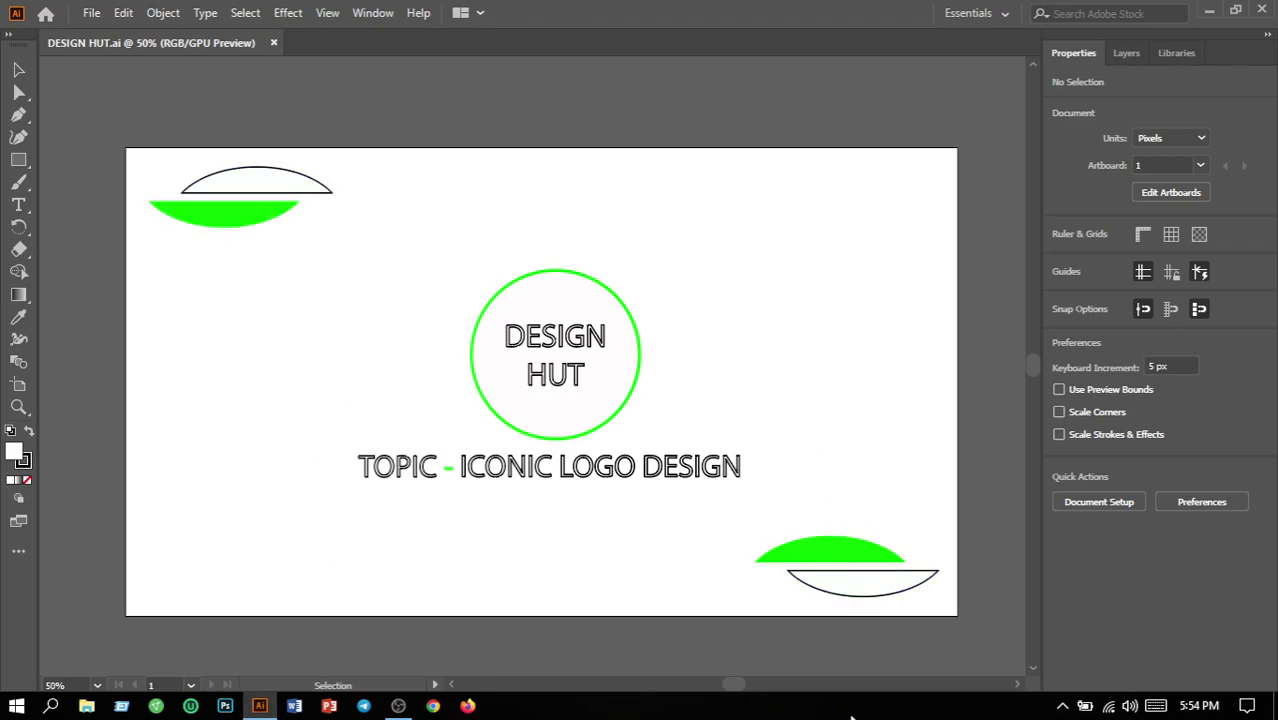
Change the fill of both green half-ellipse shapes to blue, hex 0C00FF.
click(813, 555)
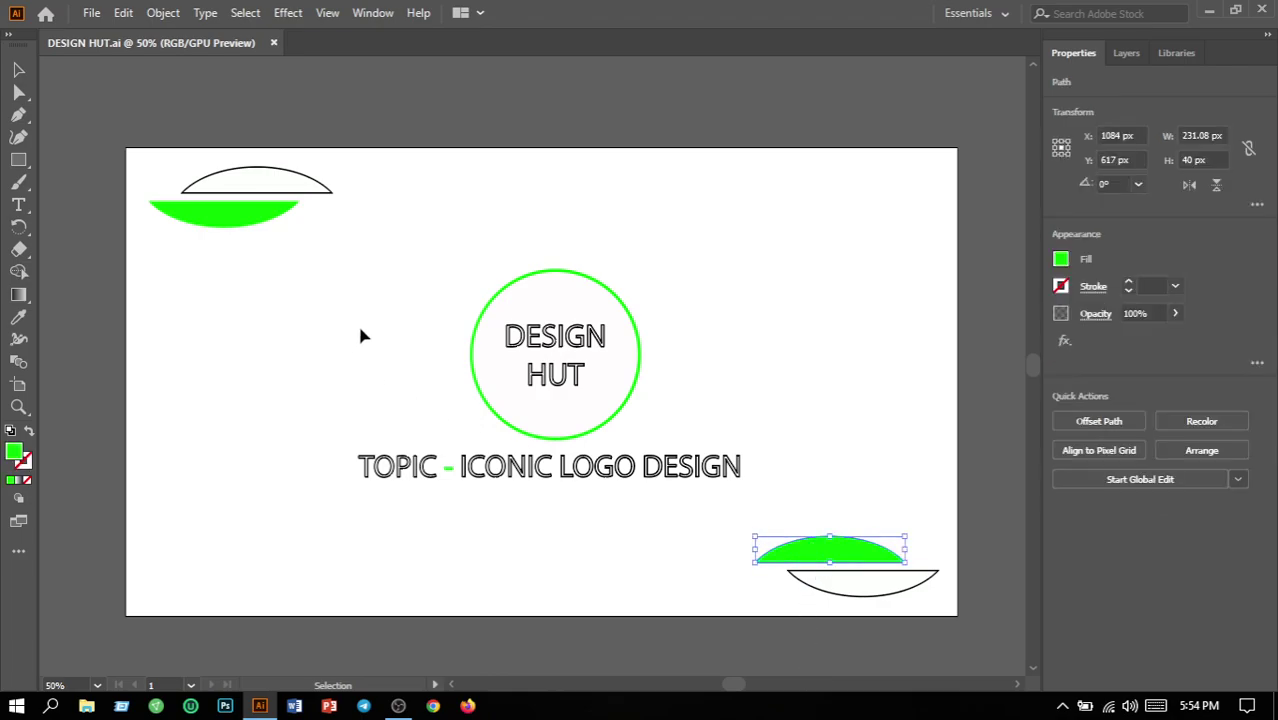
shift+click(246, 216)
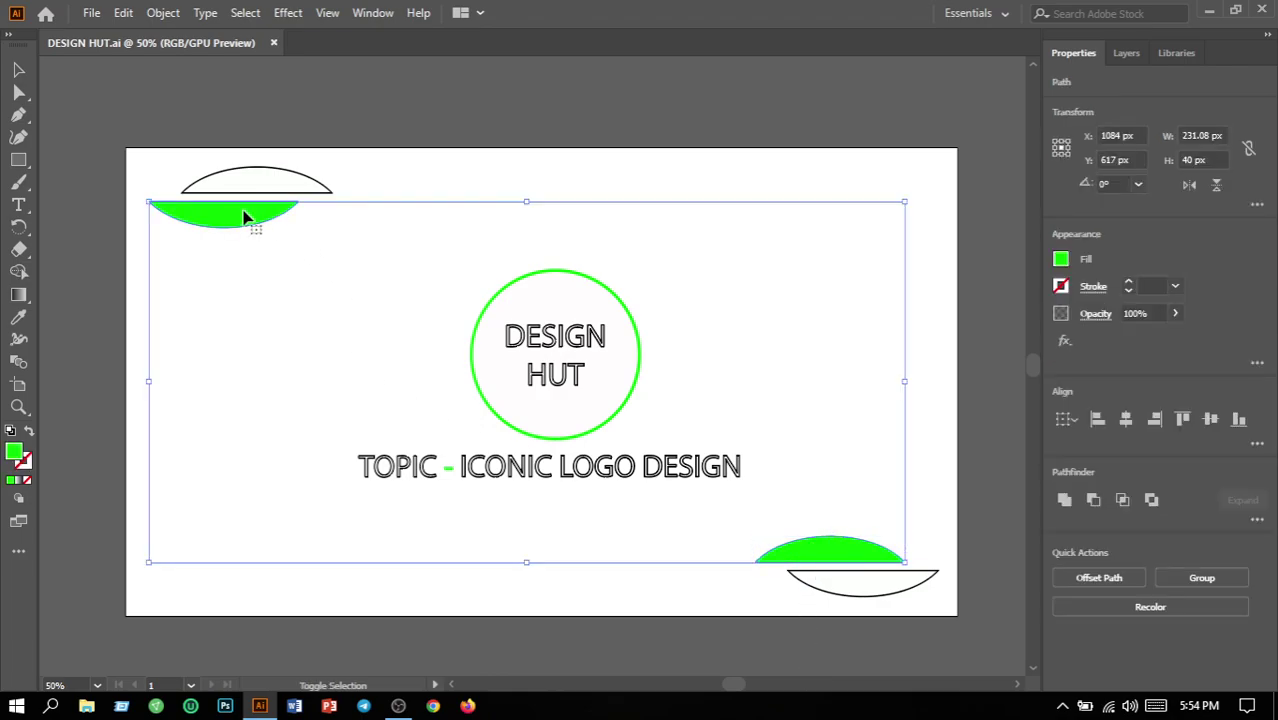
double_click(13, 452)
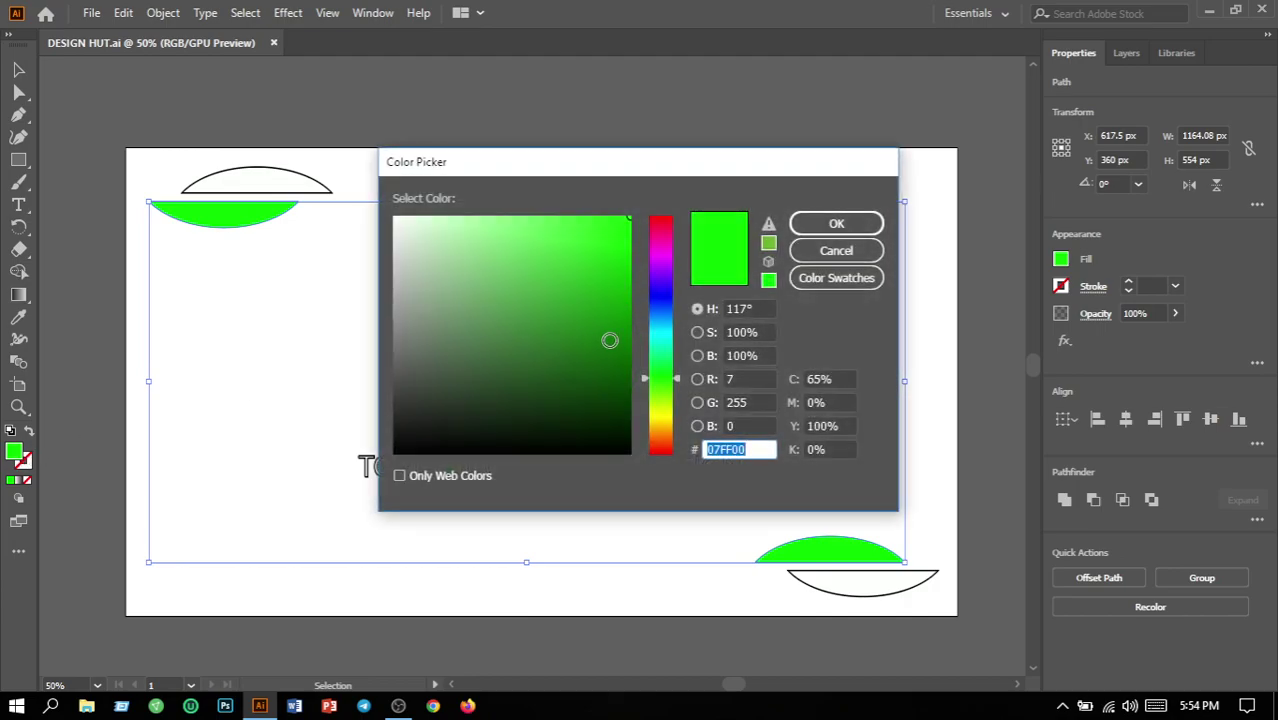
click(661, 329)
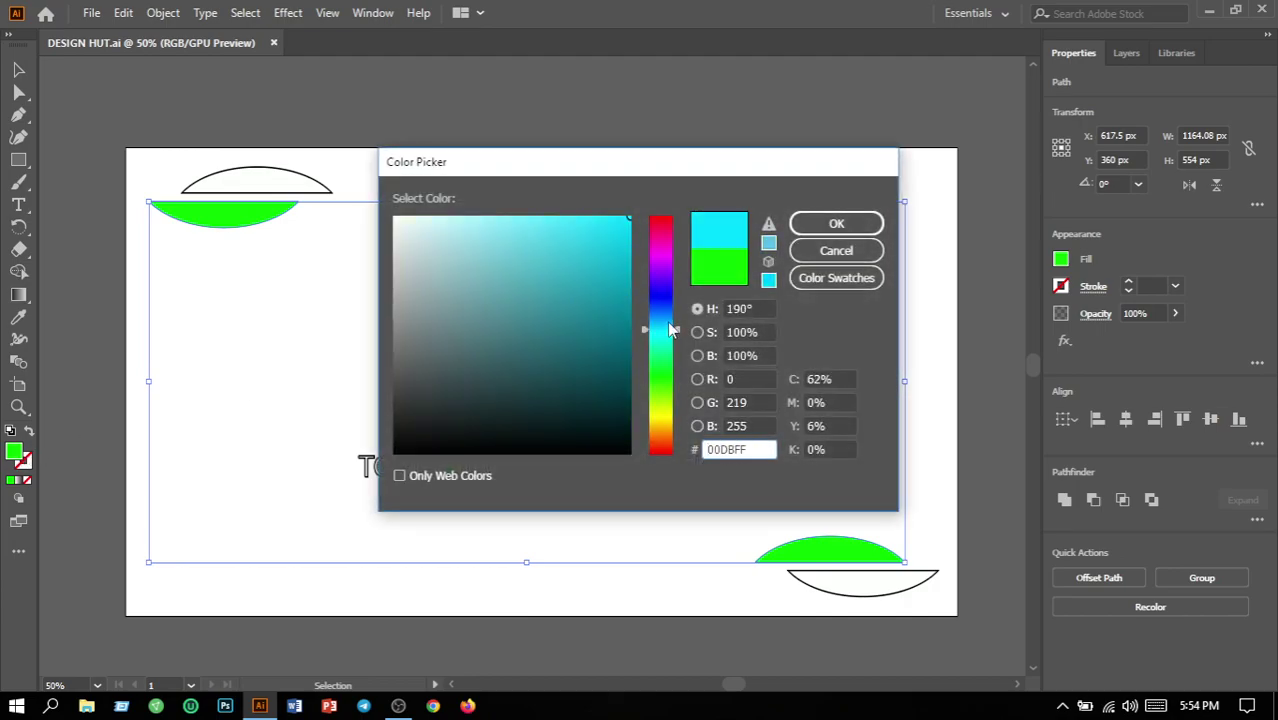
click(661, 294)
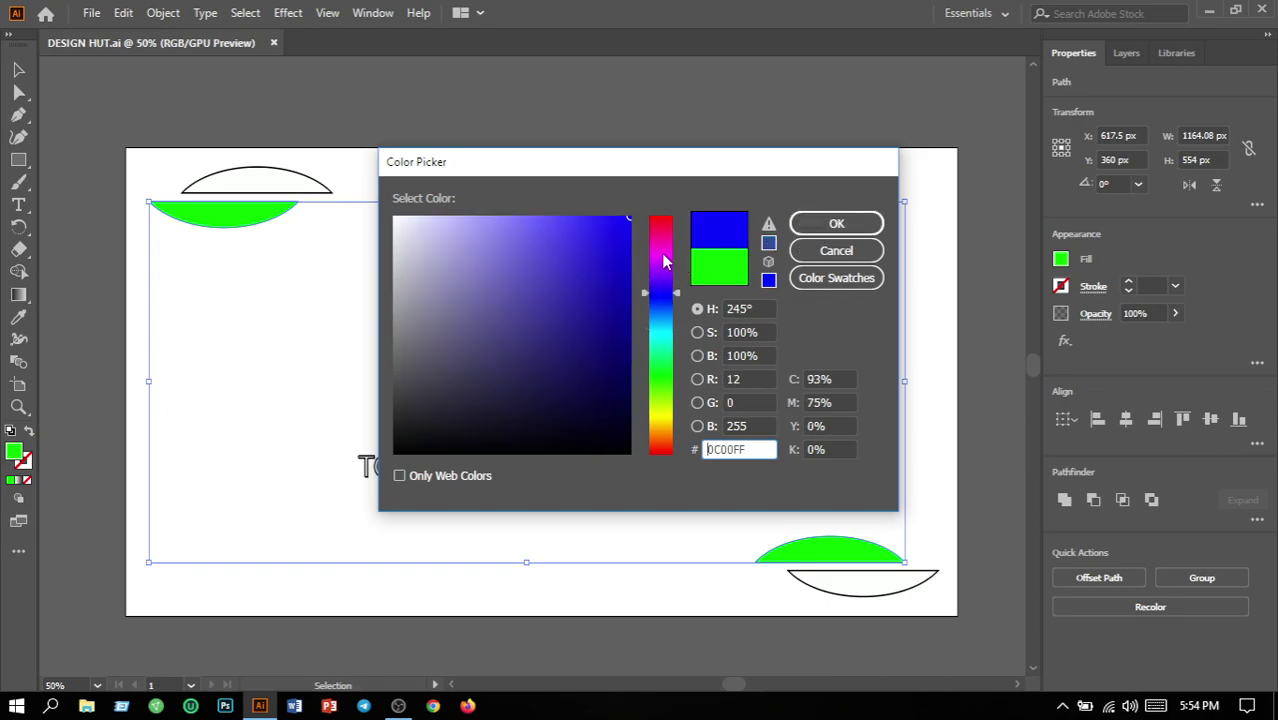
click(834, 226)
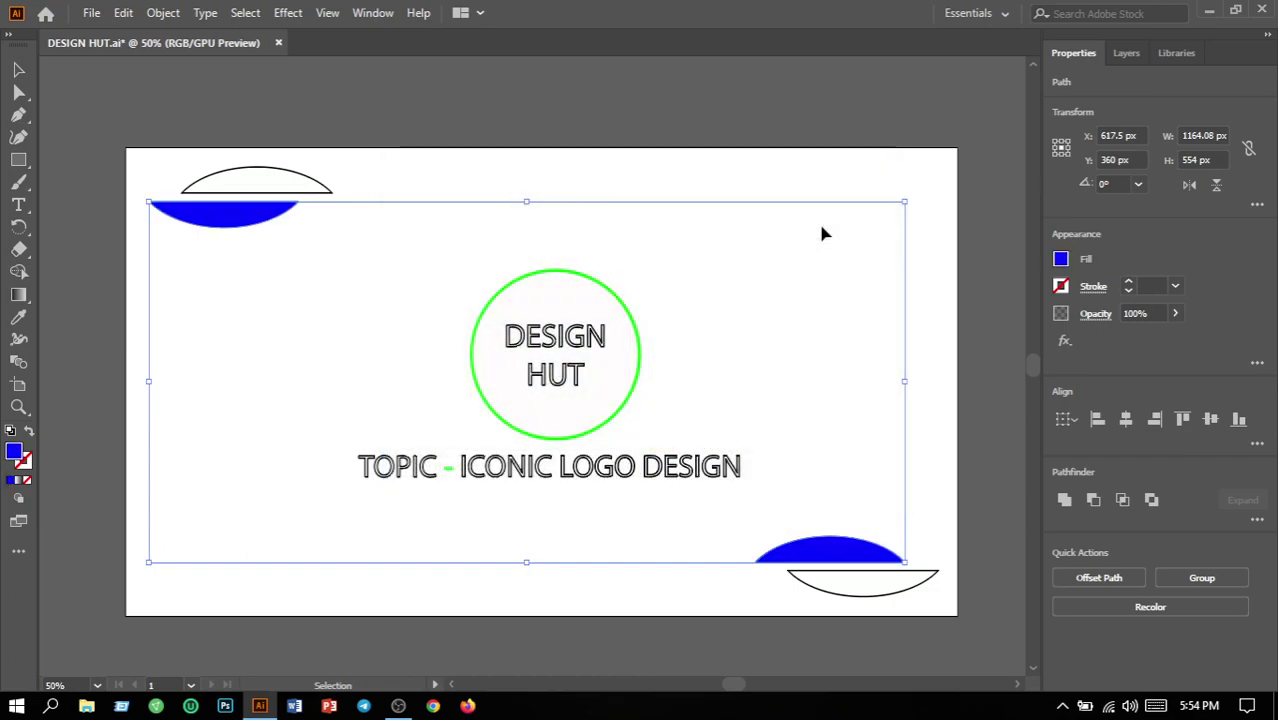
click(699, 187)
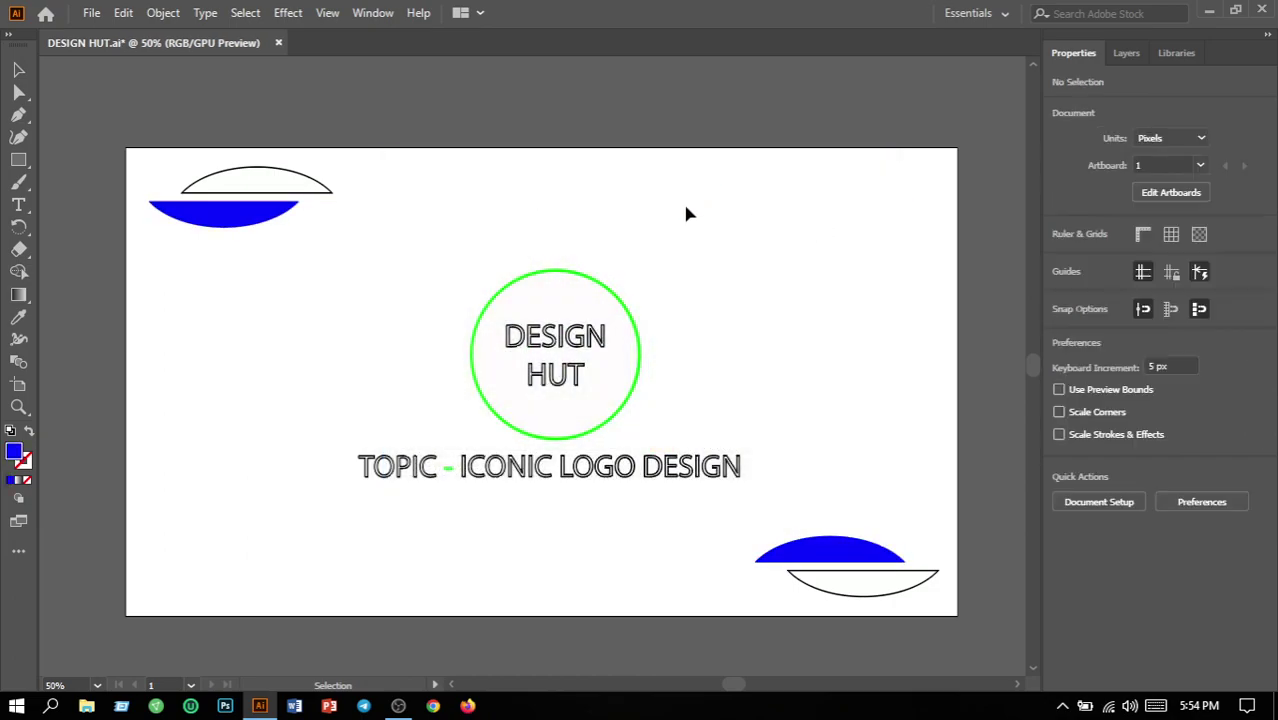
Change the stroke of the circle around DESIGN HUT to the blue swatch.
click(640, 350)
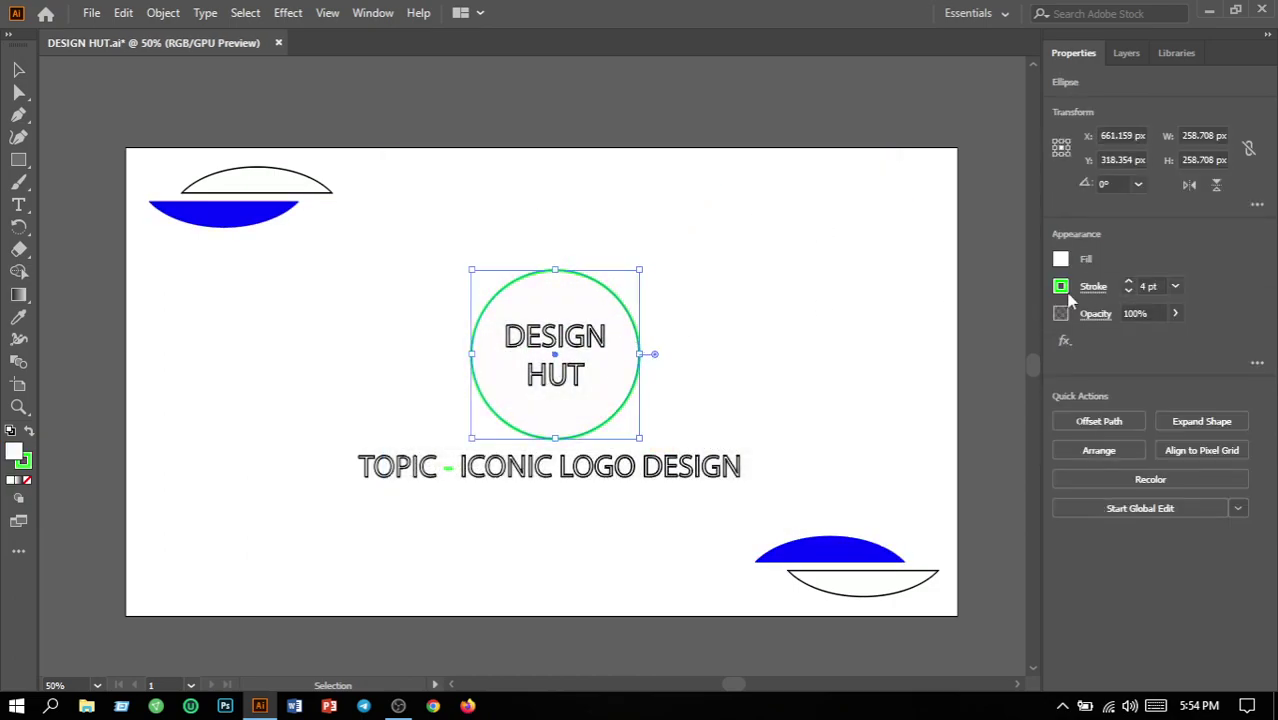
click(1061, 287)
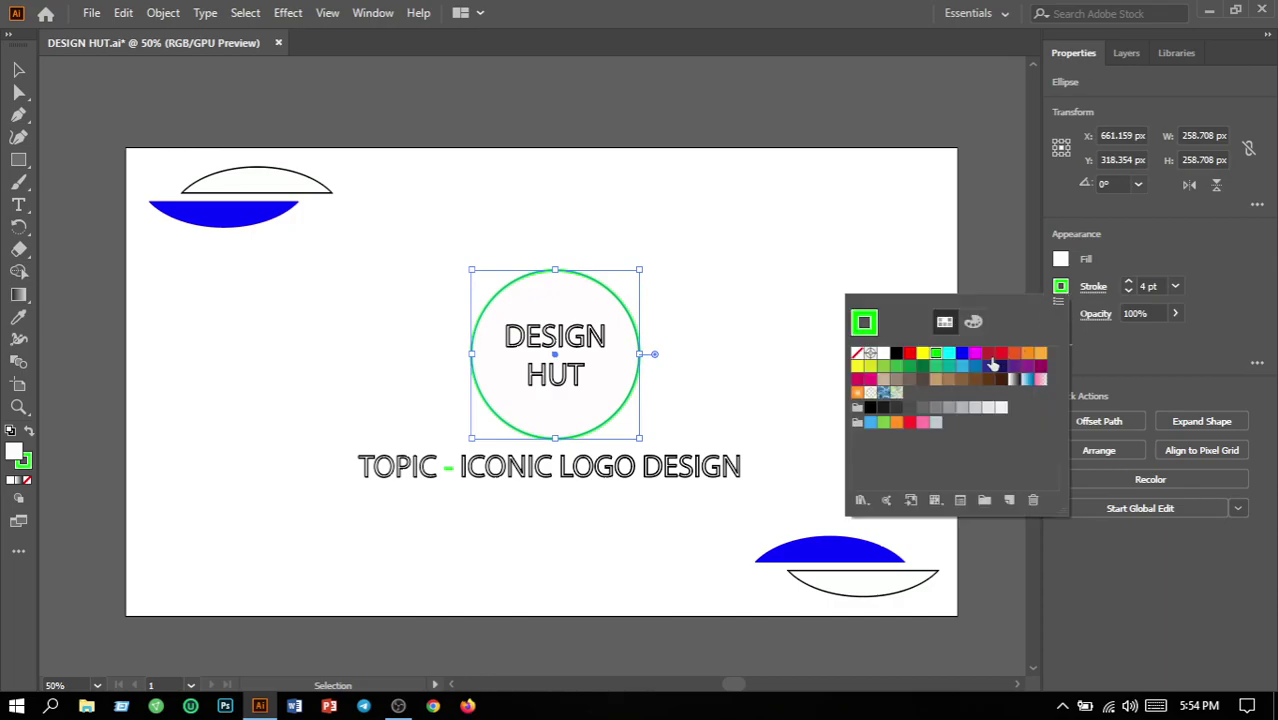
click(962, 354)
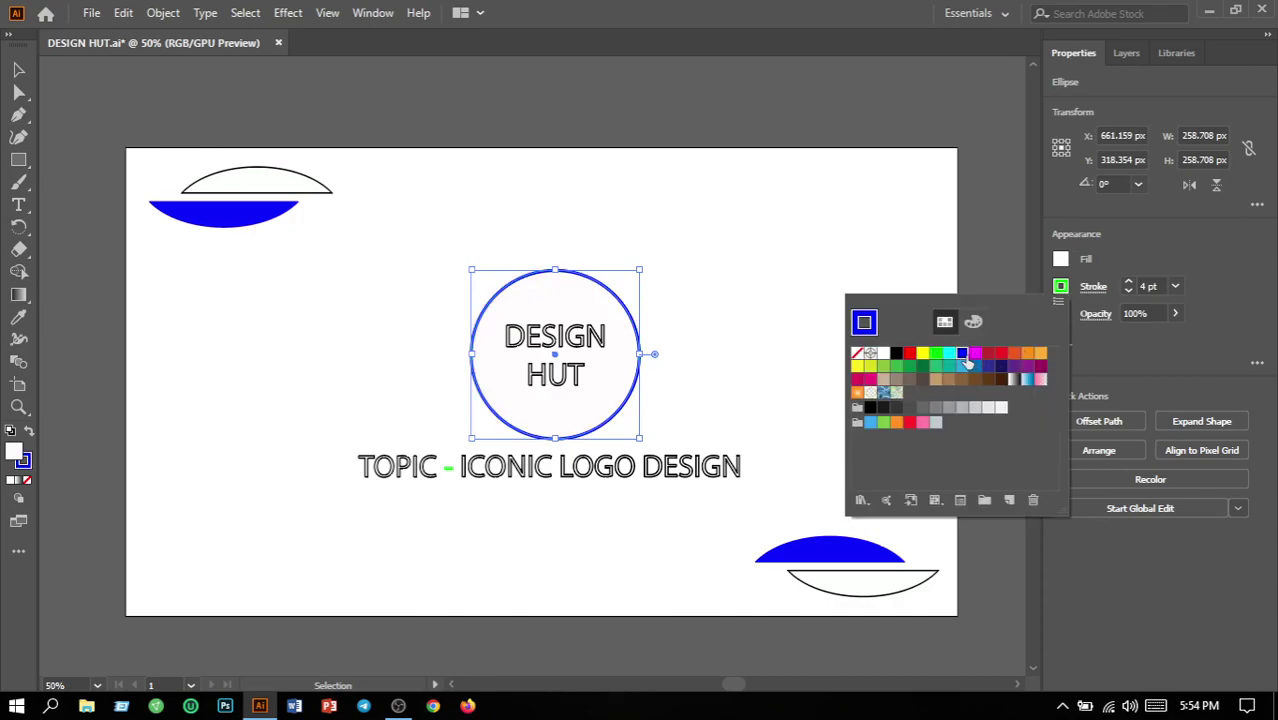
click(709, 254)
click(716, 283)
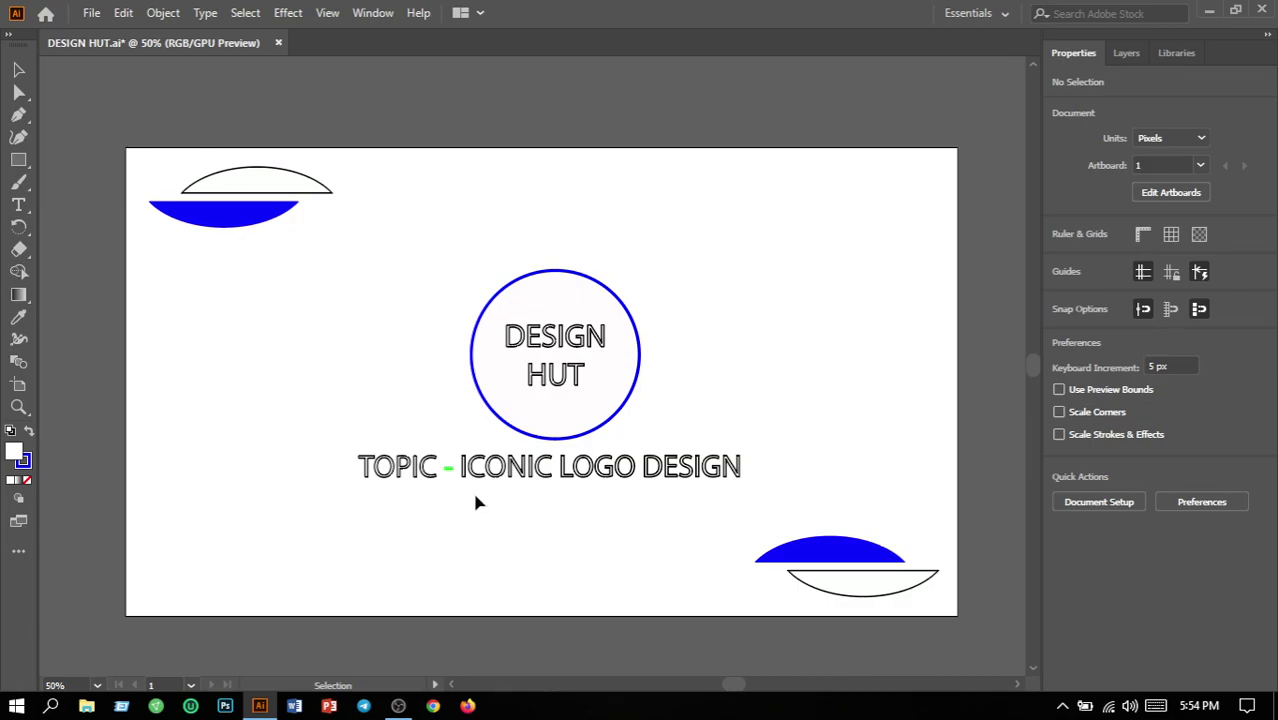
Change the stroke of the green dash in the topic line to the blue swatch.
click(444, 470)
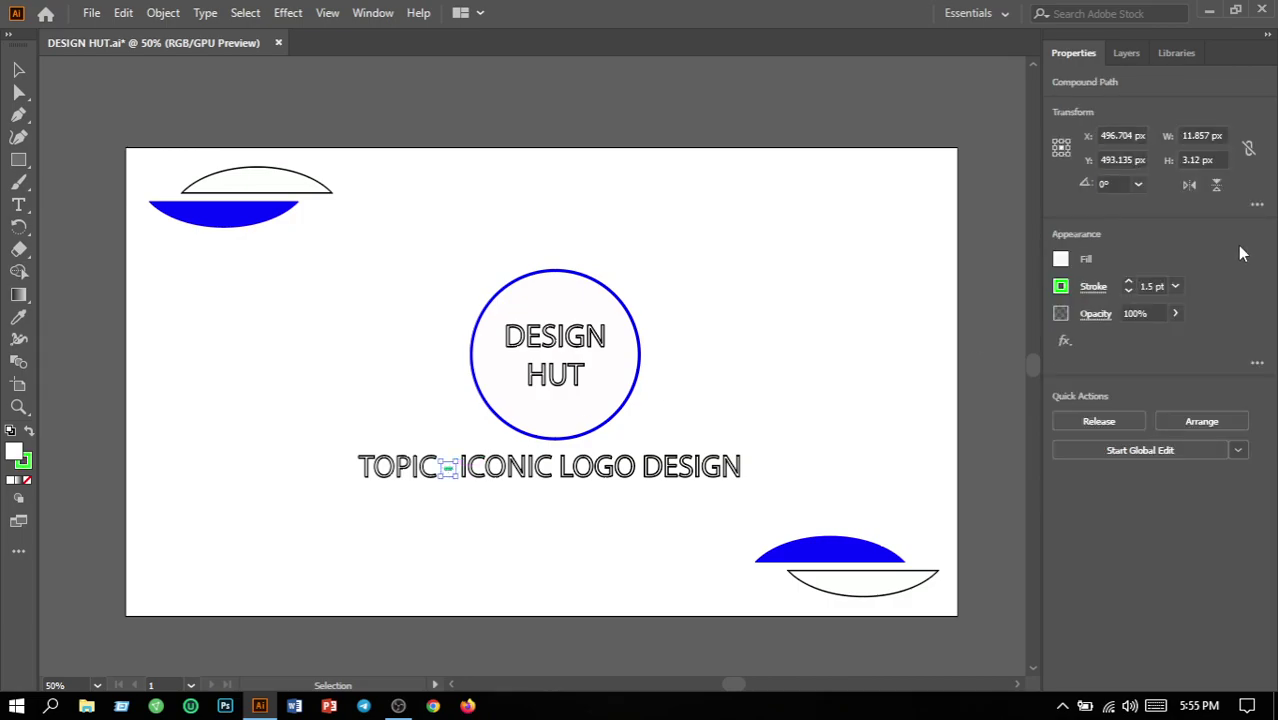
click(1061, 287)
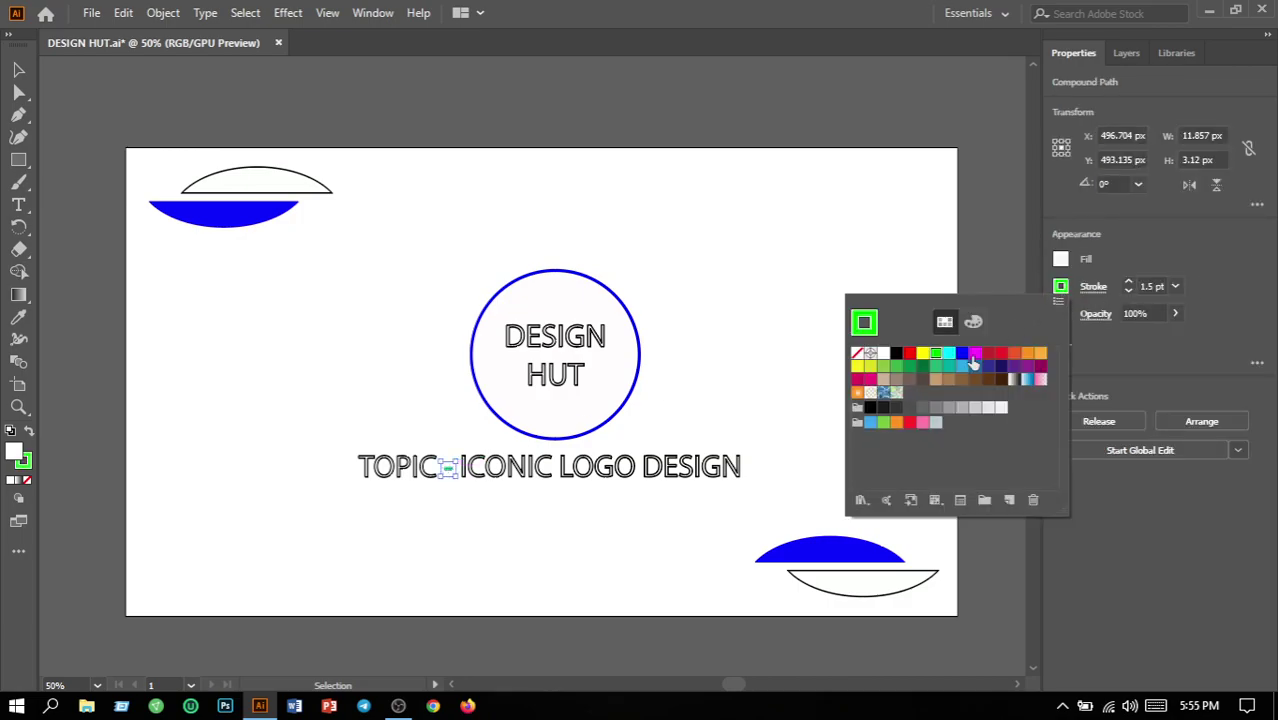
click(962, 354)
click(885, 405)
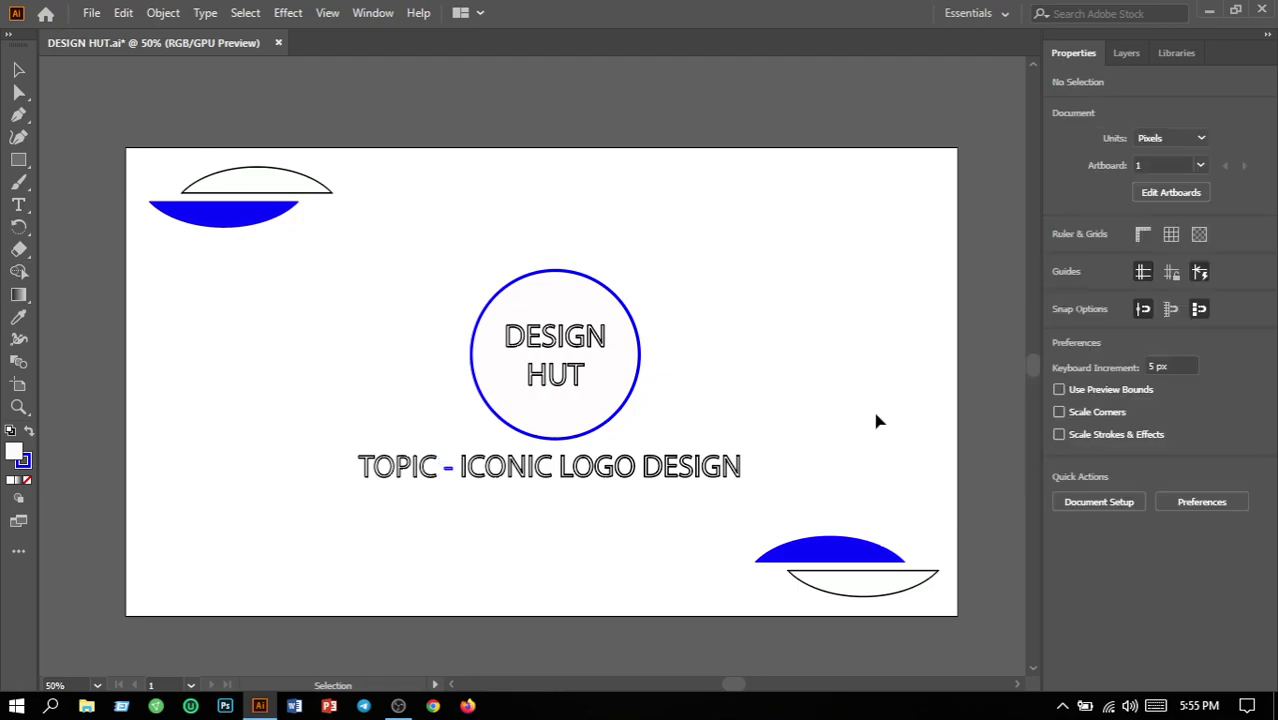
Save the document and export it as DESIGN HUT.png using artboards, Screen (72 ppi) and a white background, replacing the existing PNG.
click(91, 12)
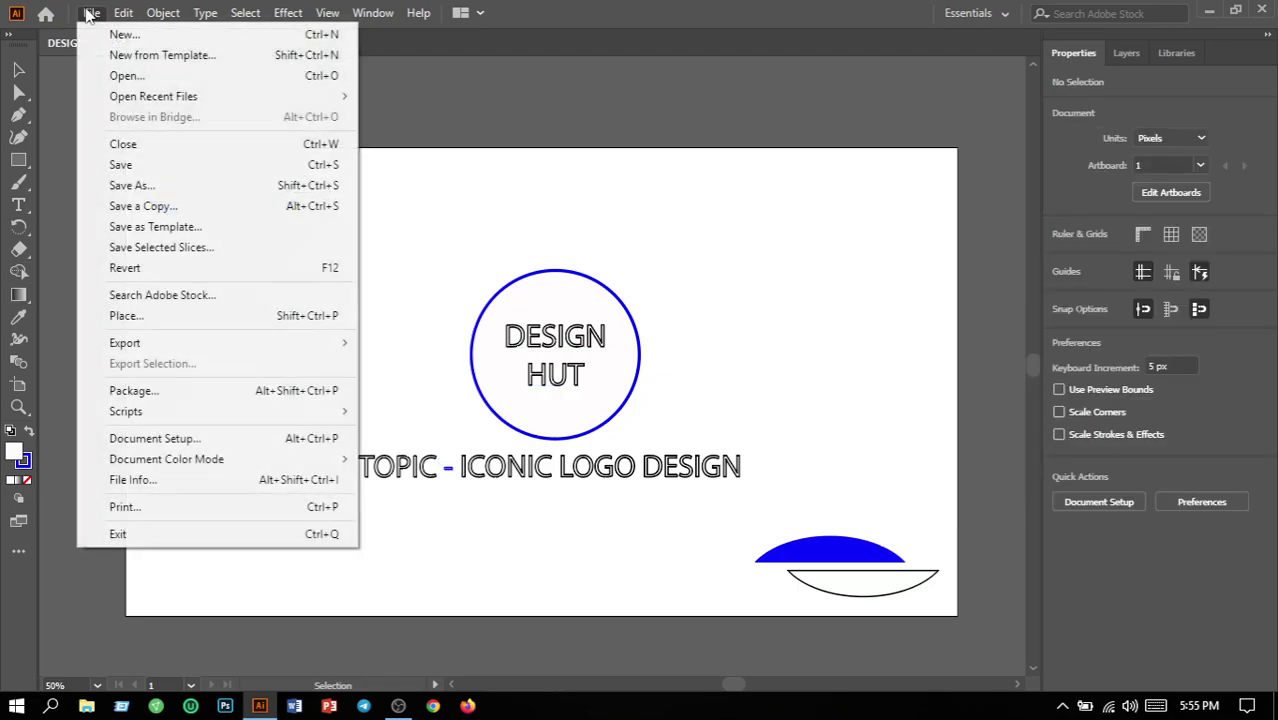
click(162, 166)
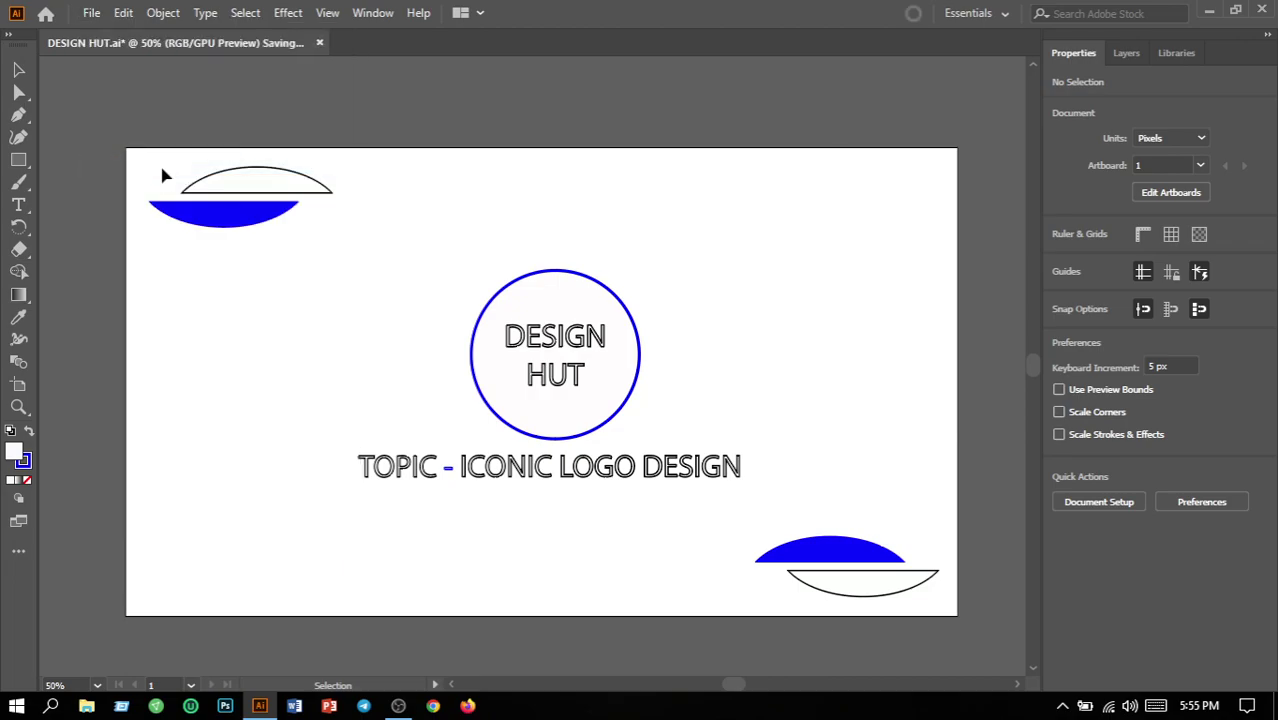
click(100, 16)
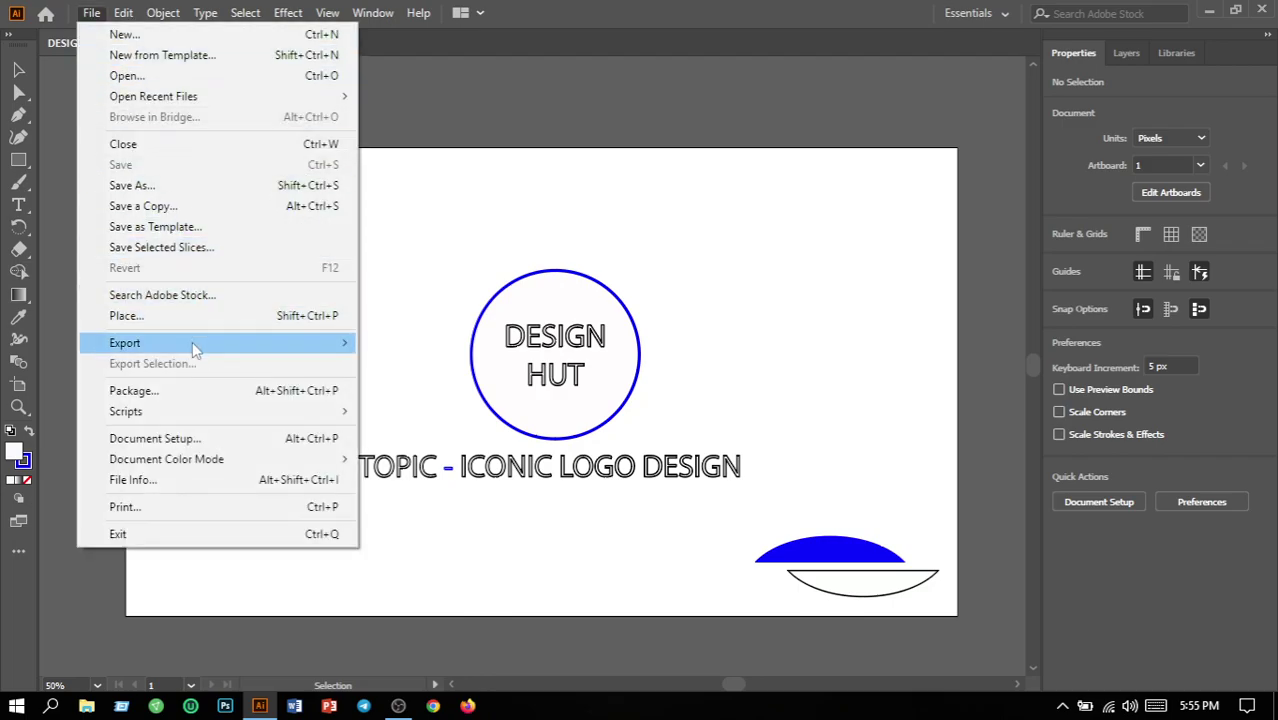
mouse_move(194, 345)
click(421, 365)
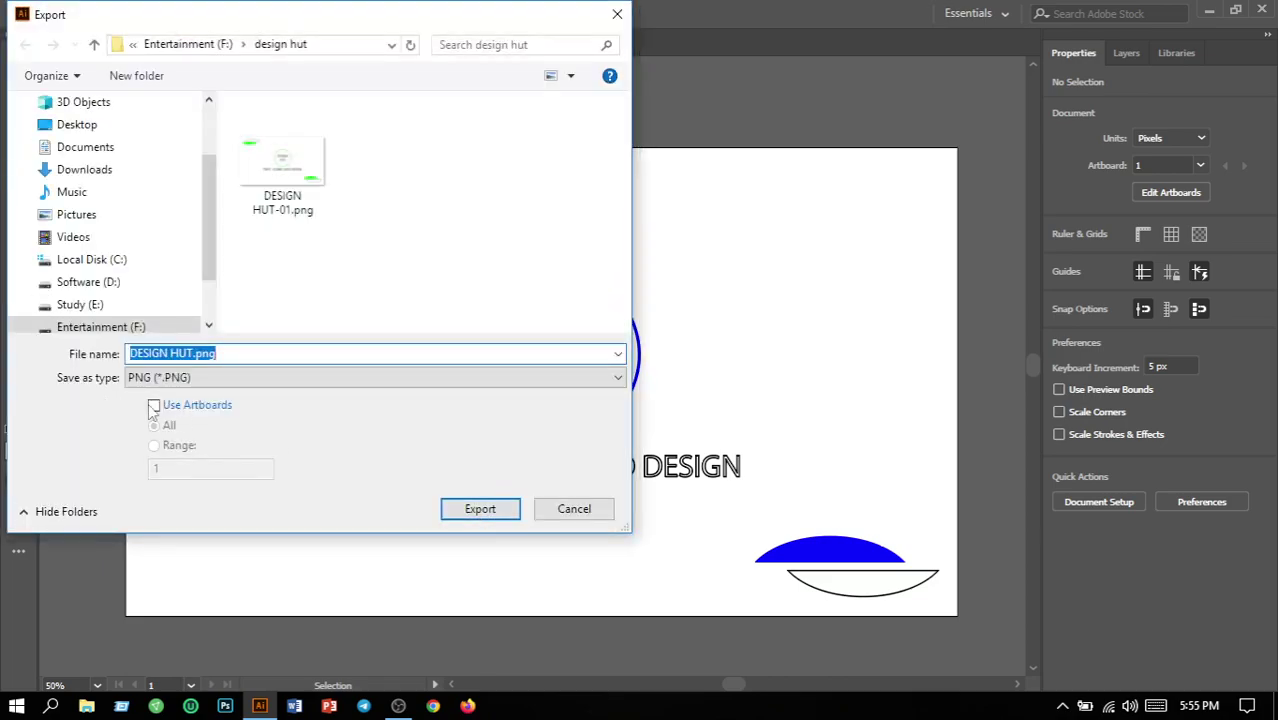
click(153, 406)
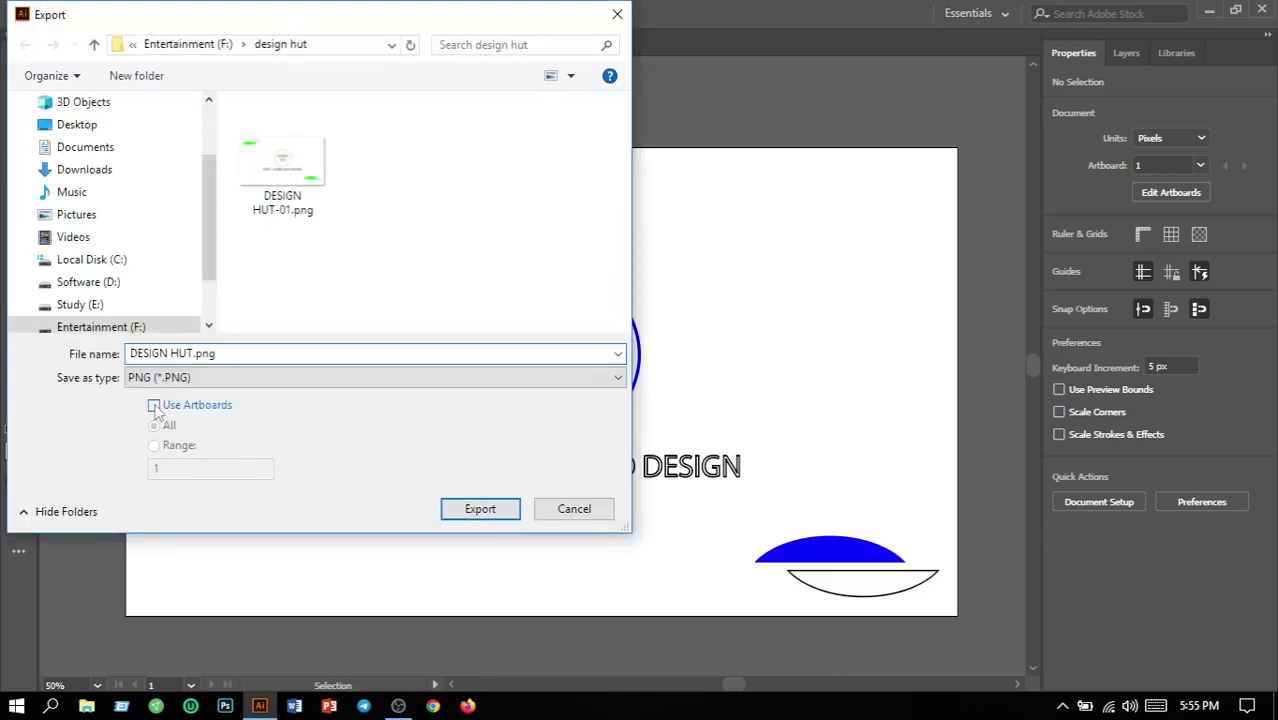
click(480, 510)
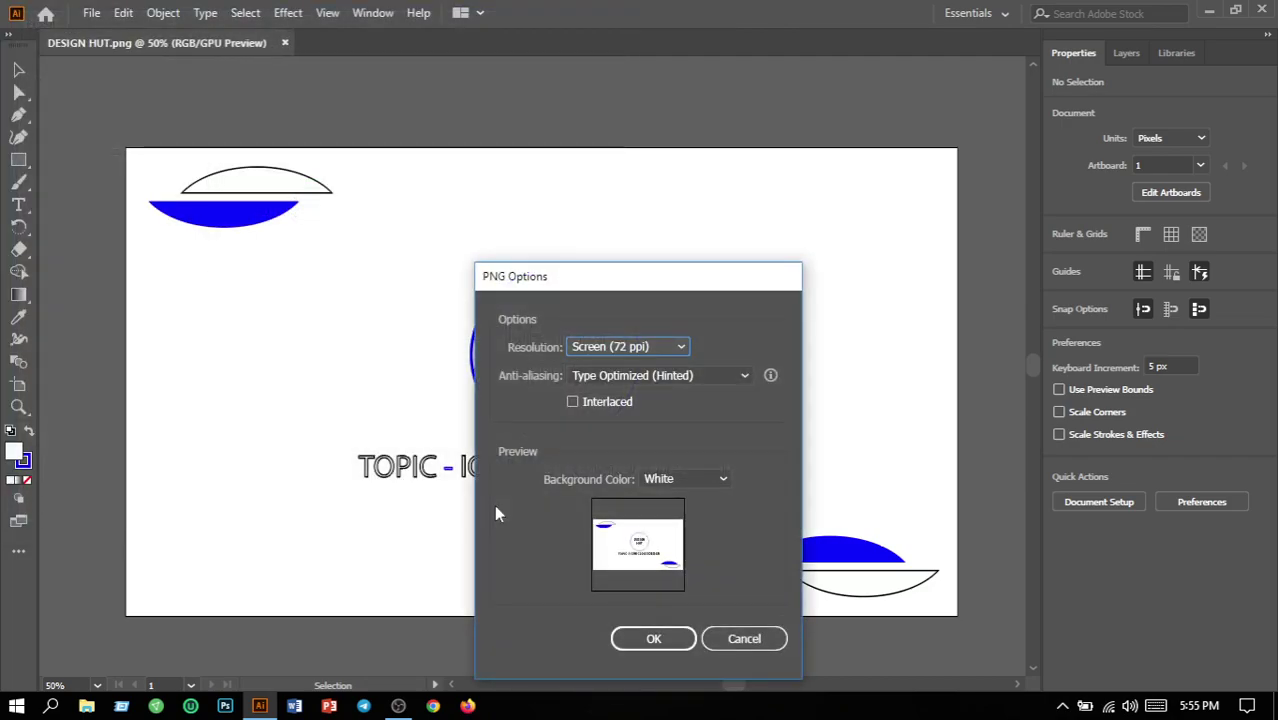
click(688, 638)
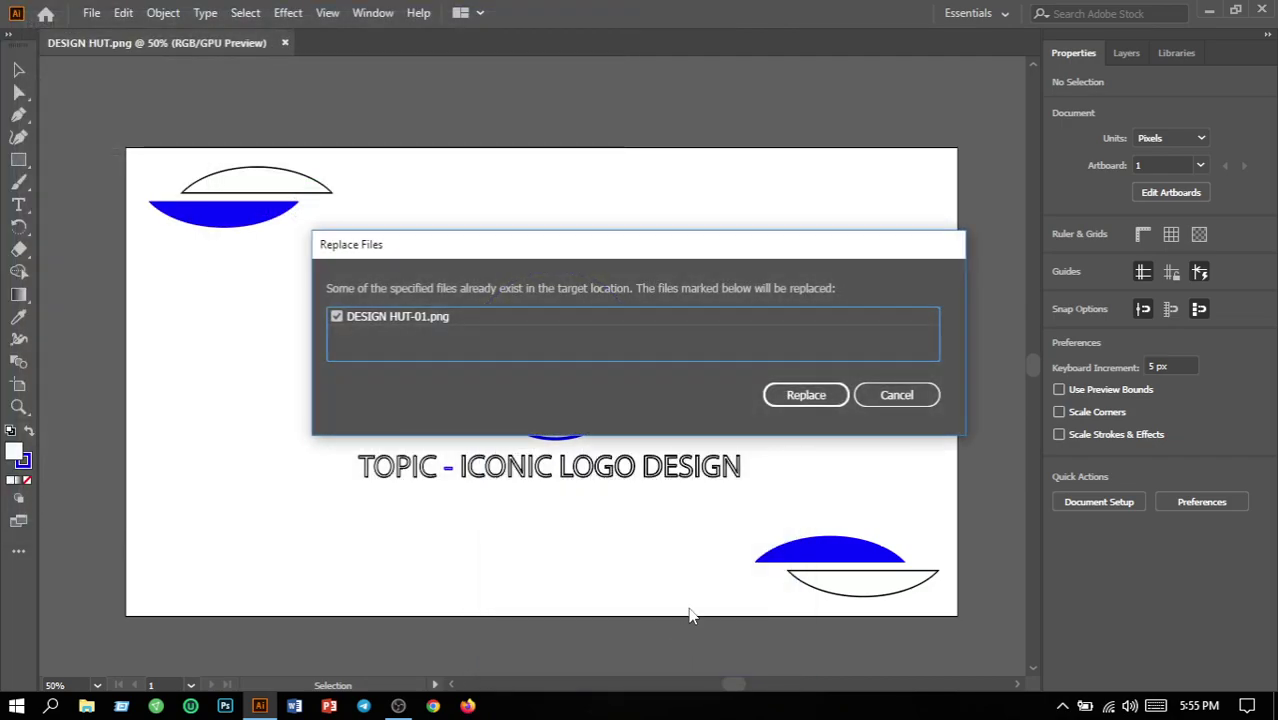
click(807, 392)
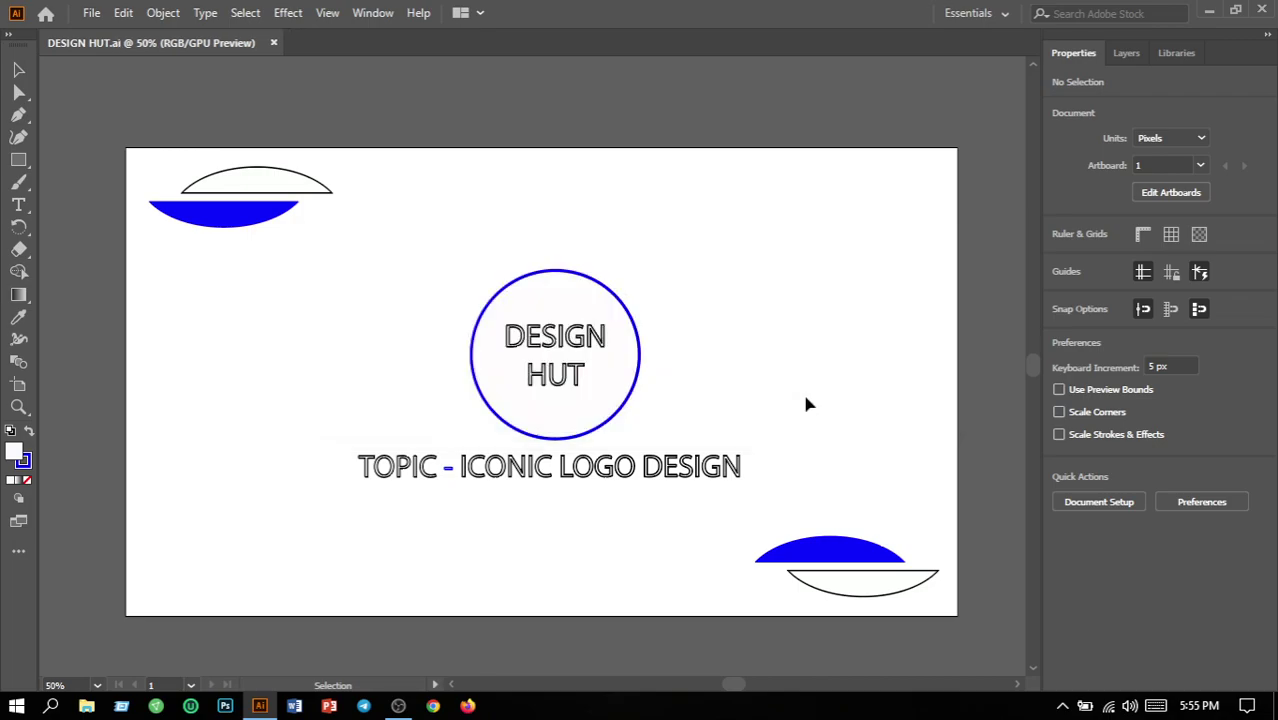
Create a new 10 x 10 in document with one artboard from the recent custom preset.
click(92, 12)
mouse_move(123, 12)
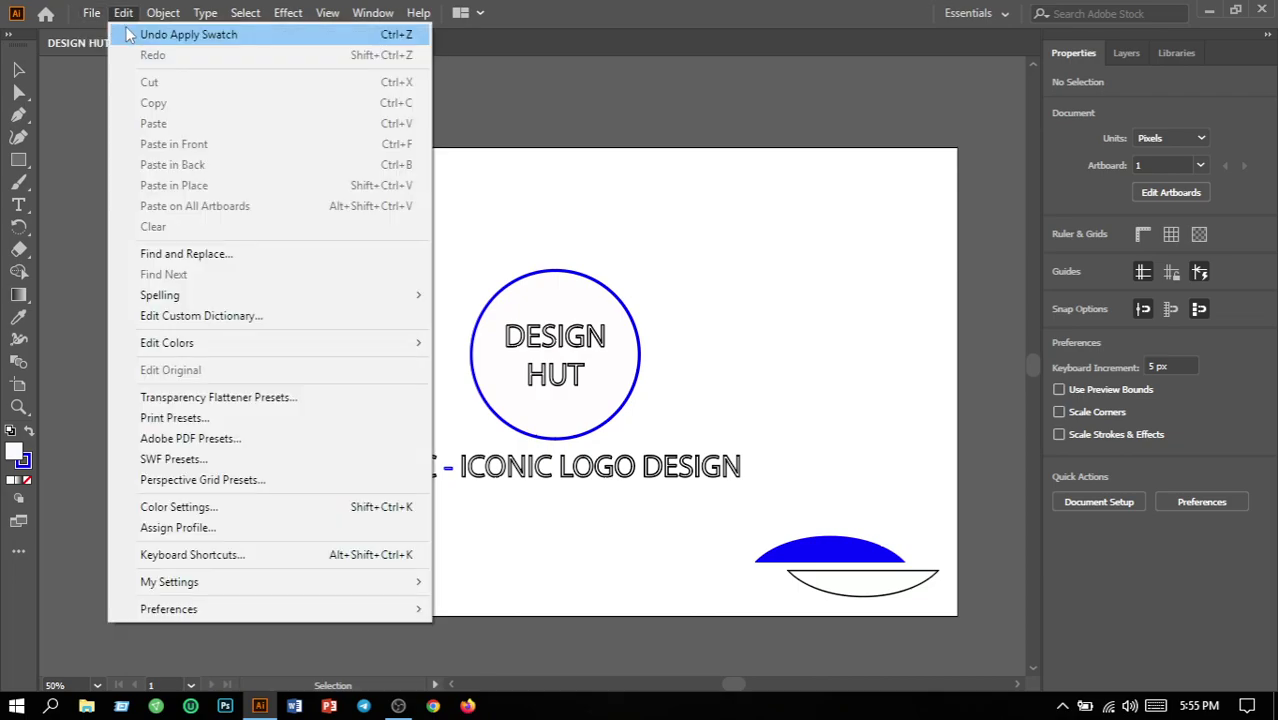
click(107, 35)
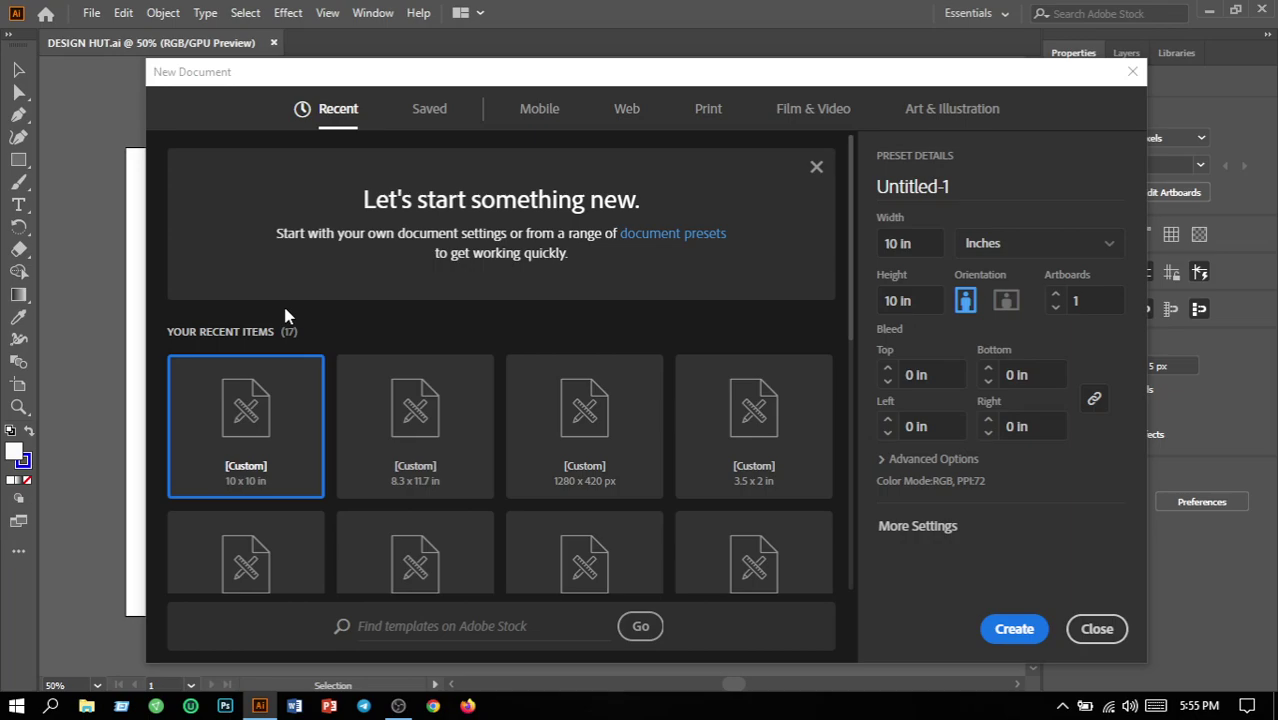
click(1014, 630)
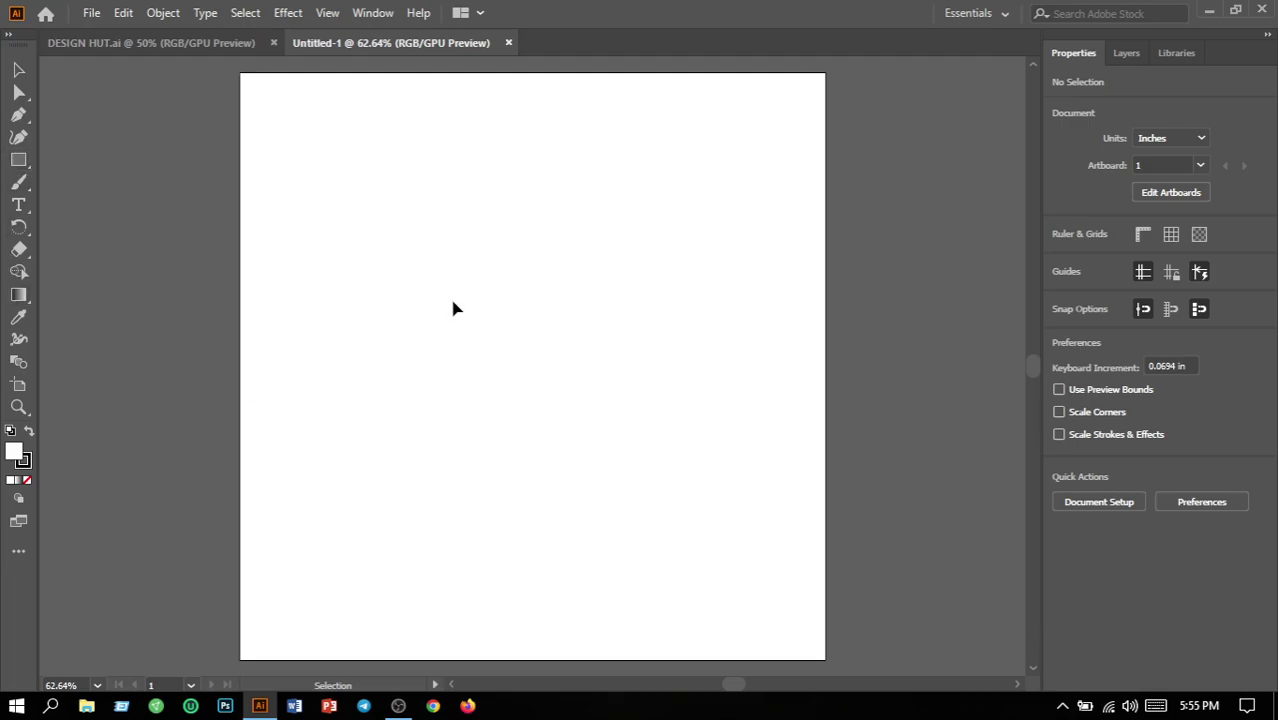
Draw the wing's upper contour with the Pen tool, from about X 4.3, Y 3.2 in through X 5.2, Y 1.8 in up to a pointed tip.
click(18, 114)
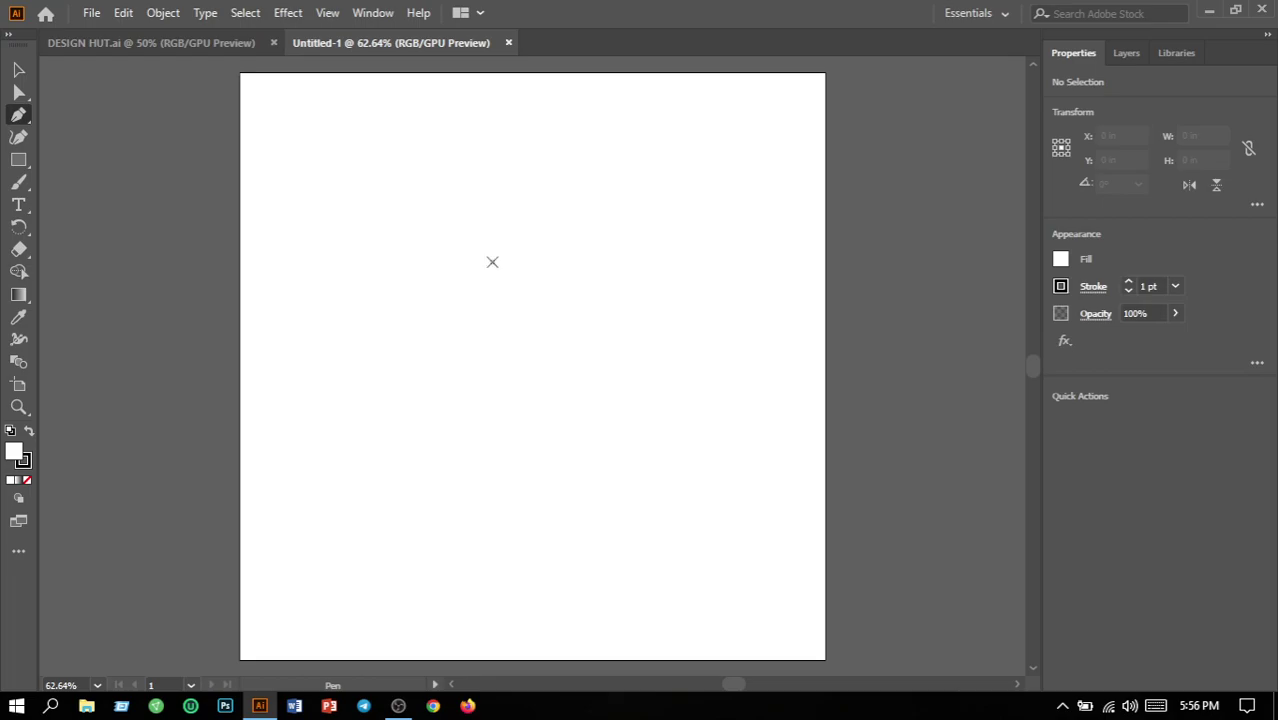
click(492, 262)
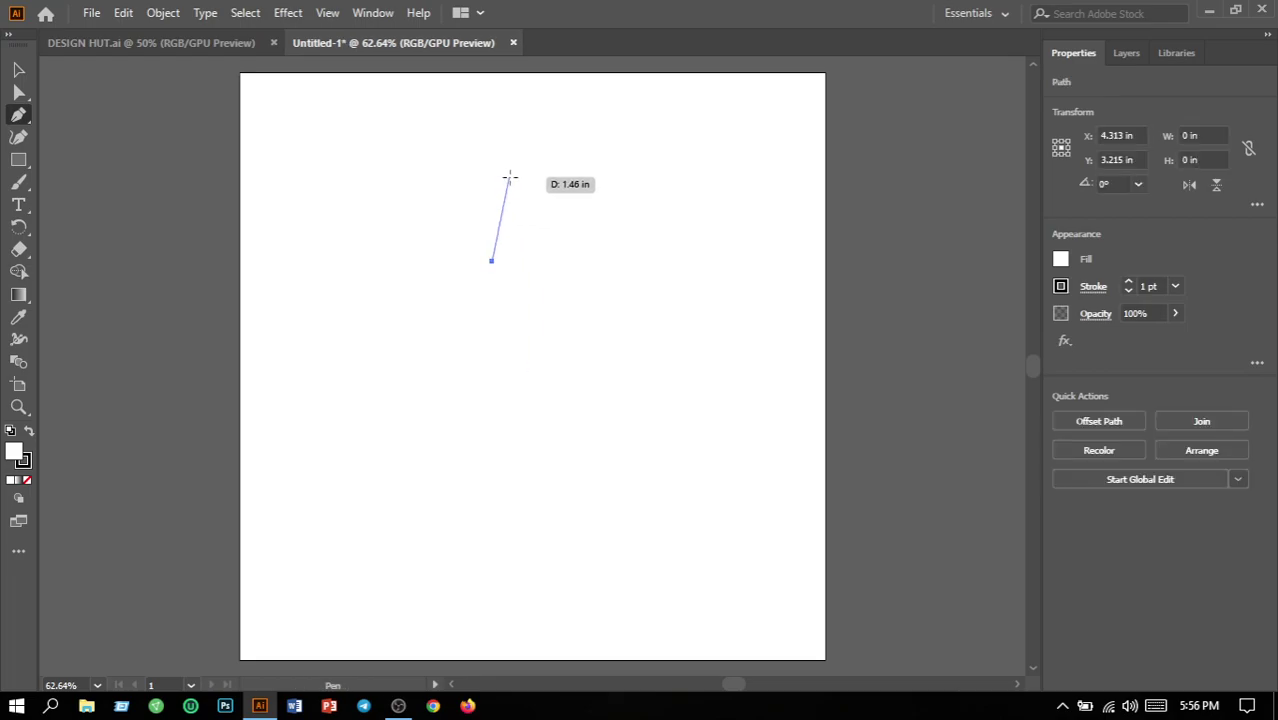
drag(545, 180, 599, 158)
click(546, 180)
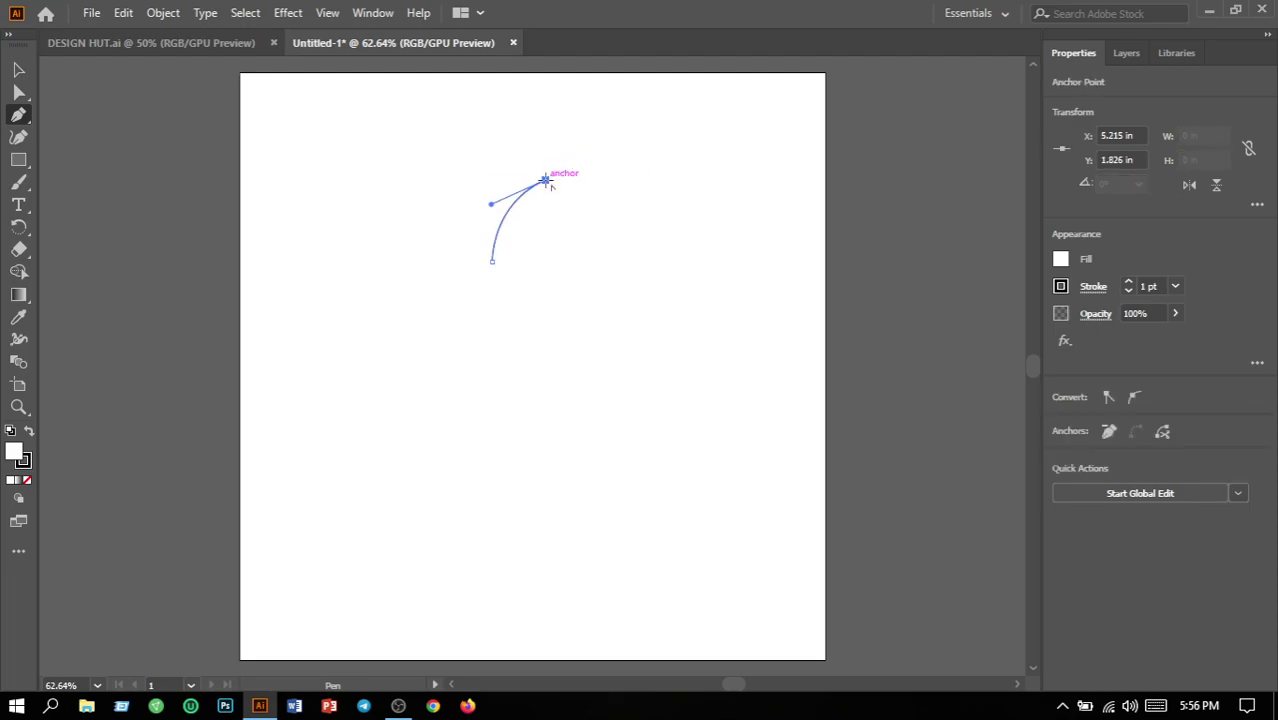
drag(648, 136, 598, 188)
click(648, 136)
Add the shorter curved feathers below the wing tip, and close the outline with a curved lower edge at its starting point.
drag(598, 188, 540, 198)
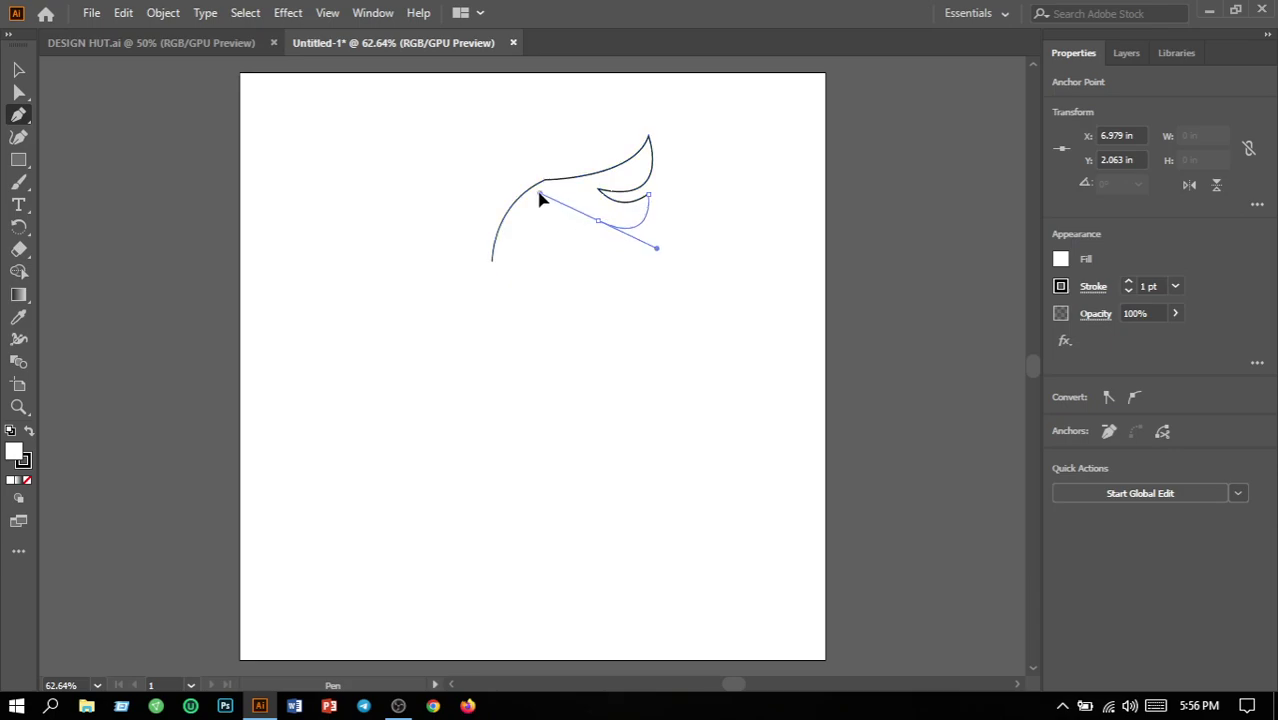
drag(540, 199, 627, 239)
drag(628, 240, 577, 246)
drag(577, 246, 540, 230)
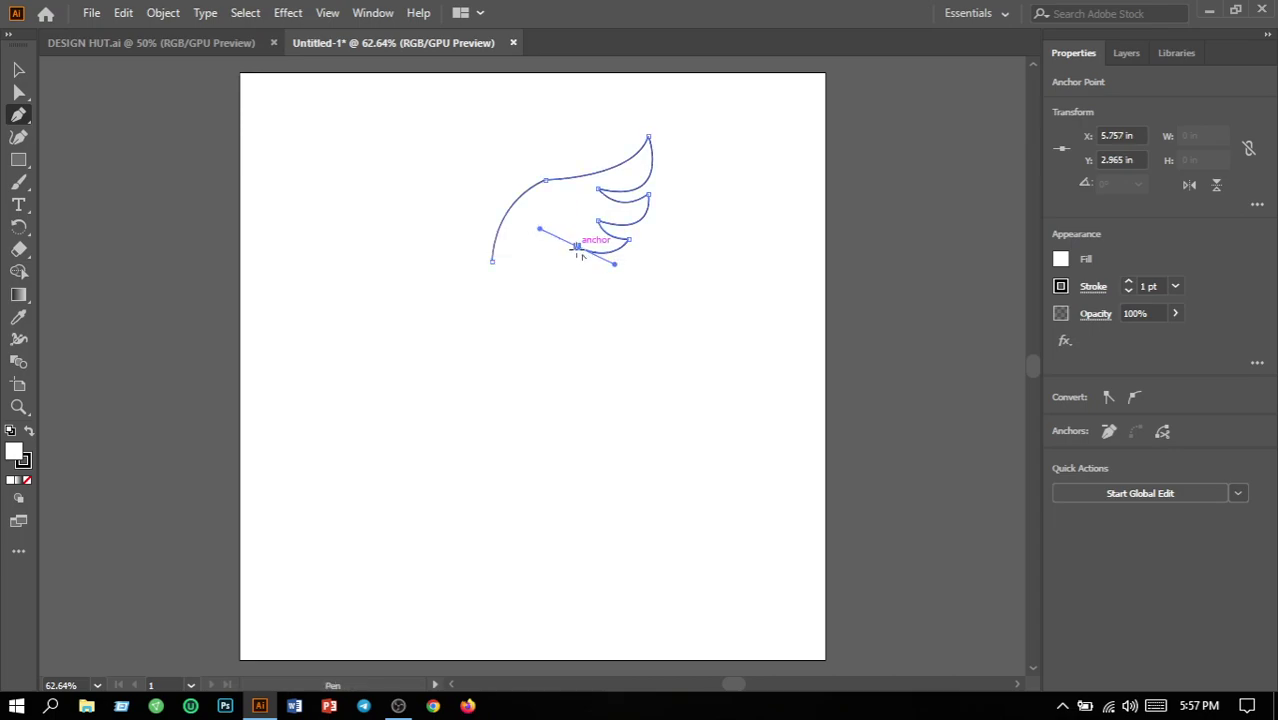
click(578, 248)
drag(492, 260, 451, 302)
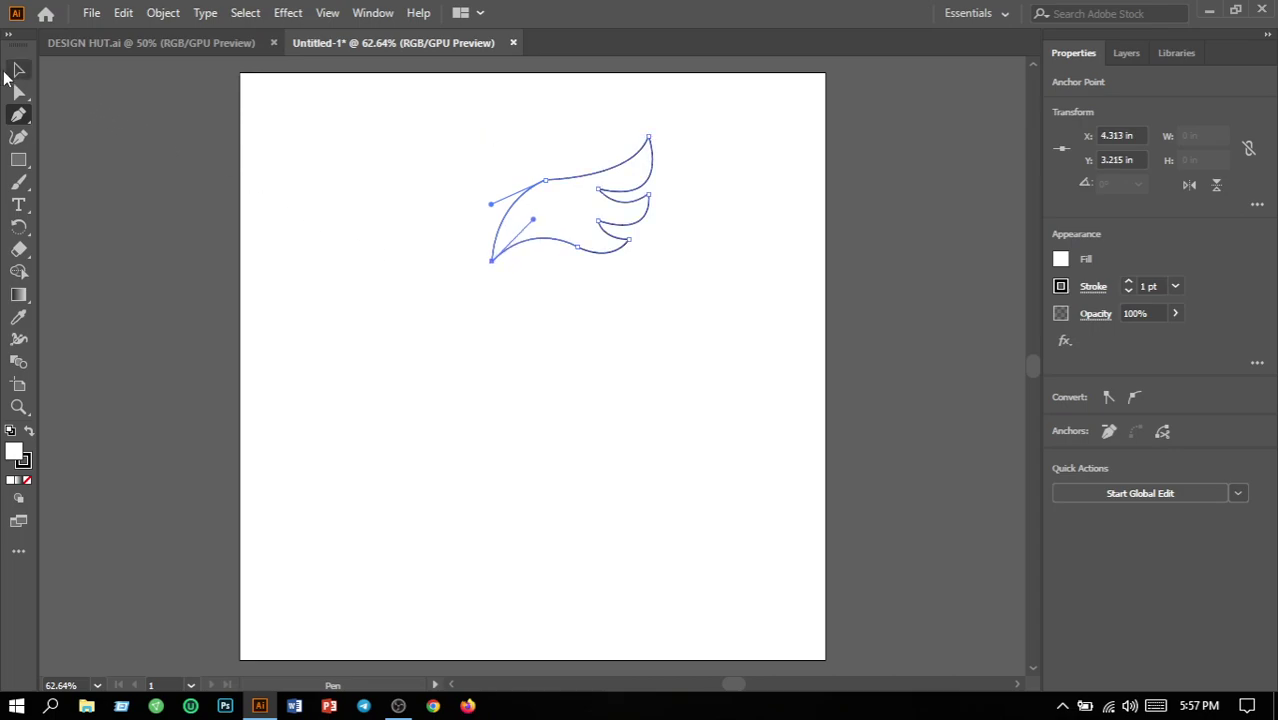
click(18, 71)
click(326, 230)
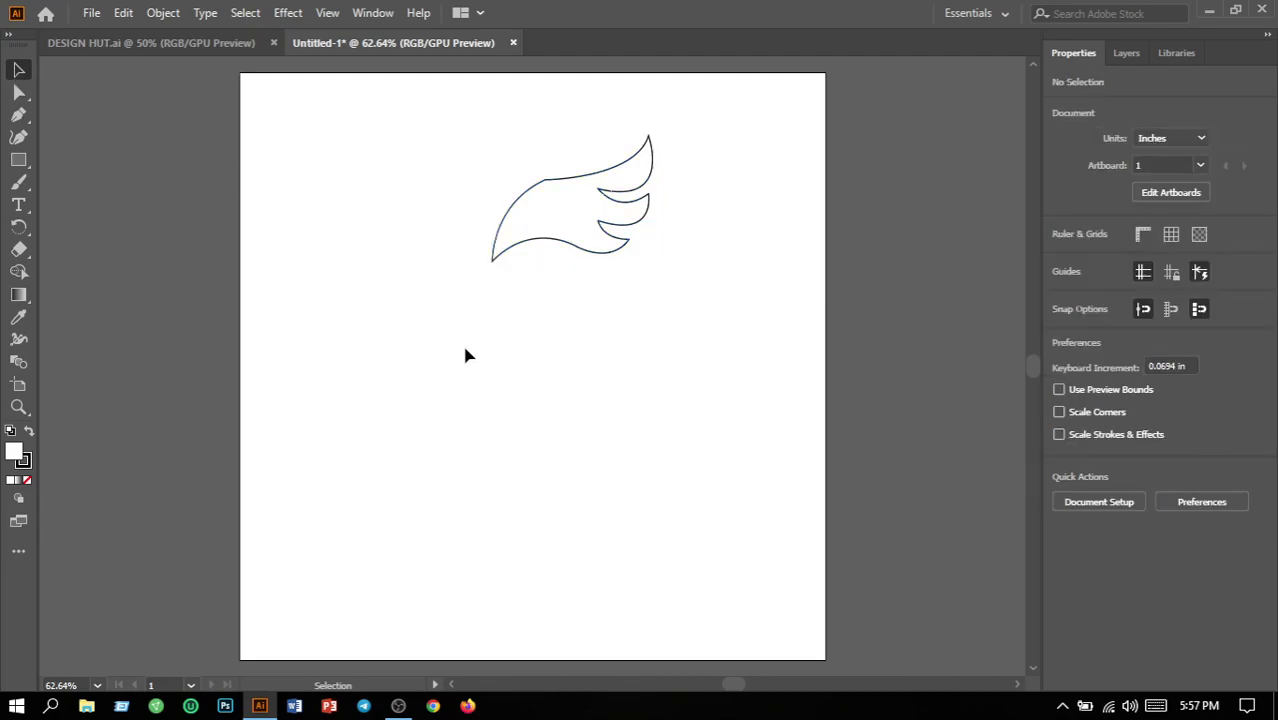
Try to smooth the wing's upper contour with the Curvature tool by lowering its middle anchor and reshaping the edge toward the tip.
click(19, 138)
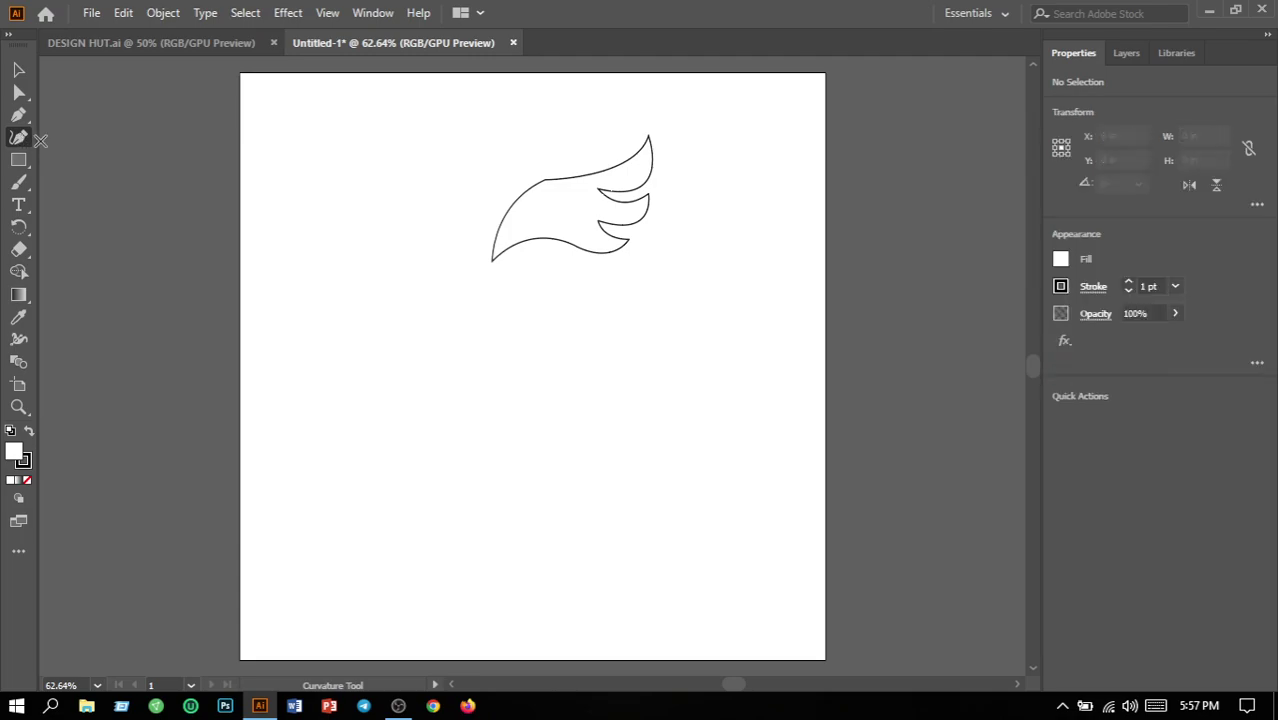
click(17, 70)
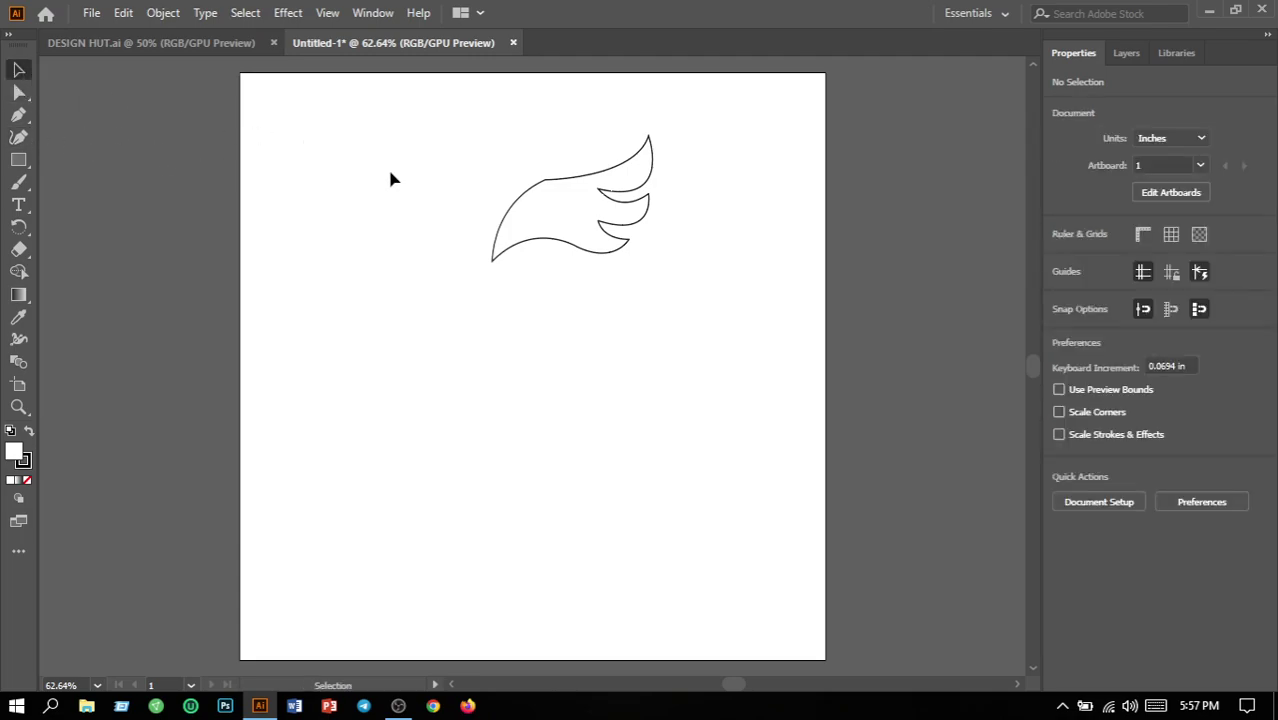
click(504, 211)
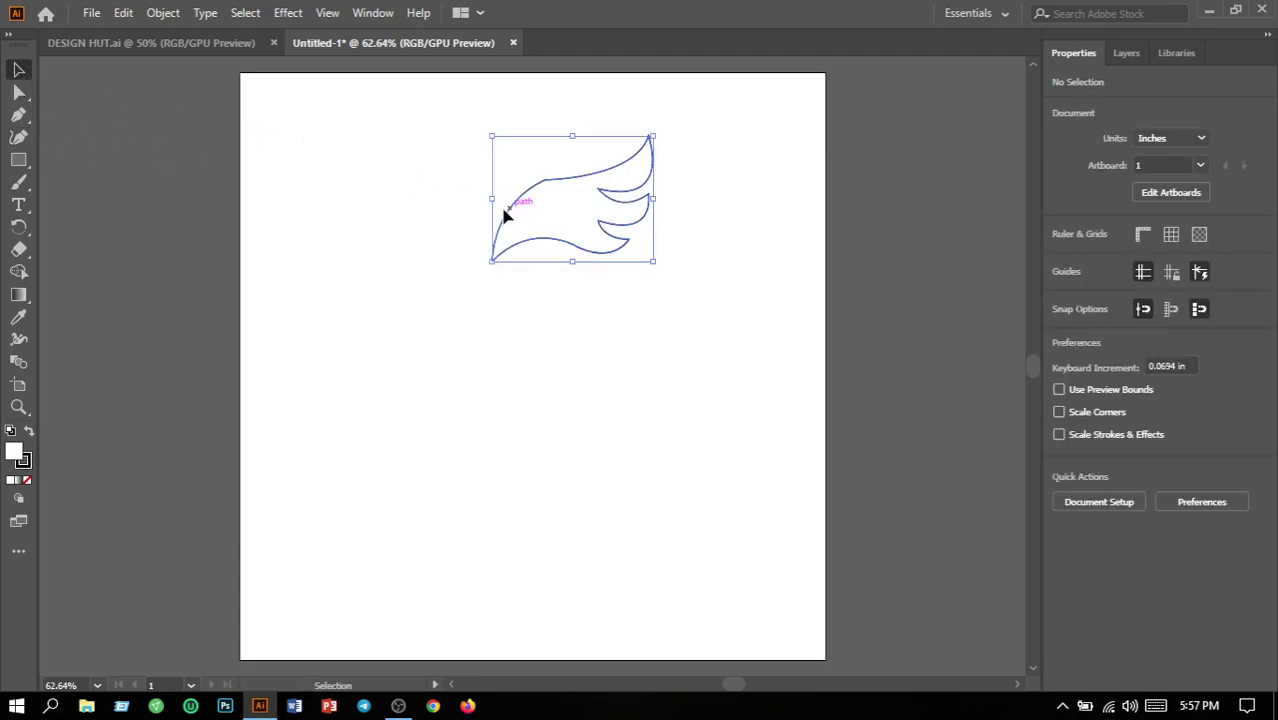
click(19, 140)
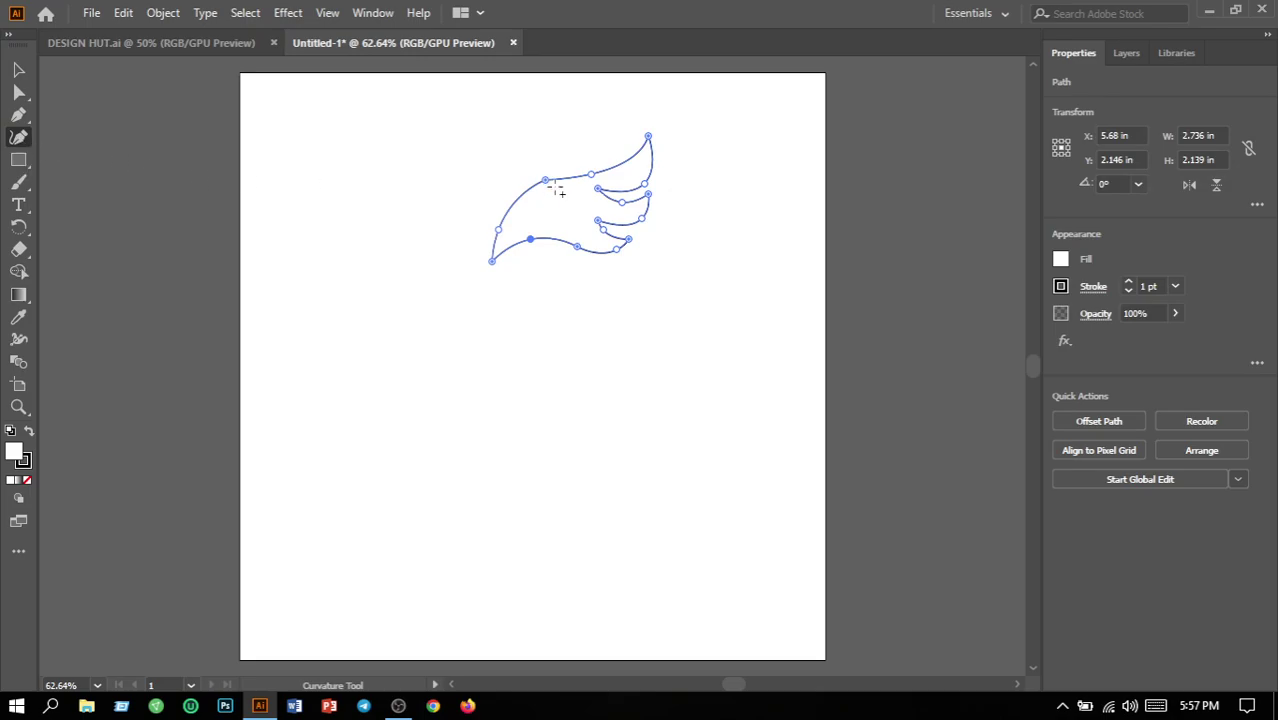
mouse_move(545, 178)
mouse_down()
mouse_move(556, 178)
mouse_move(546, 191)
mouse_up()
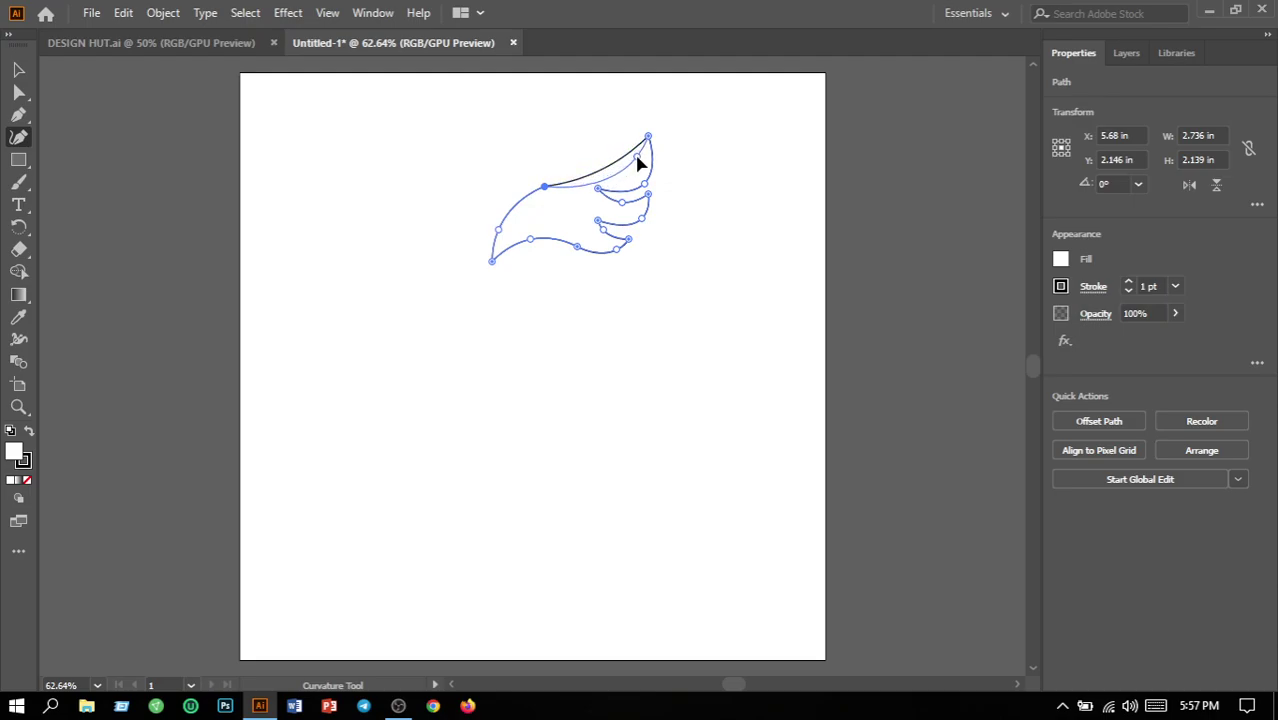
drag(637, 157, 605, 177)
click(533, 150)
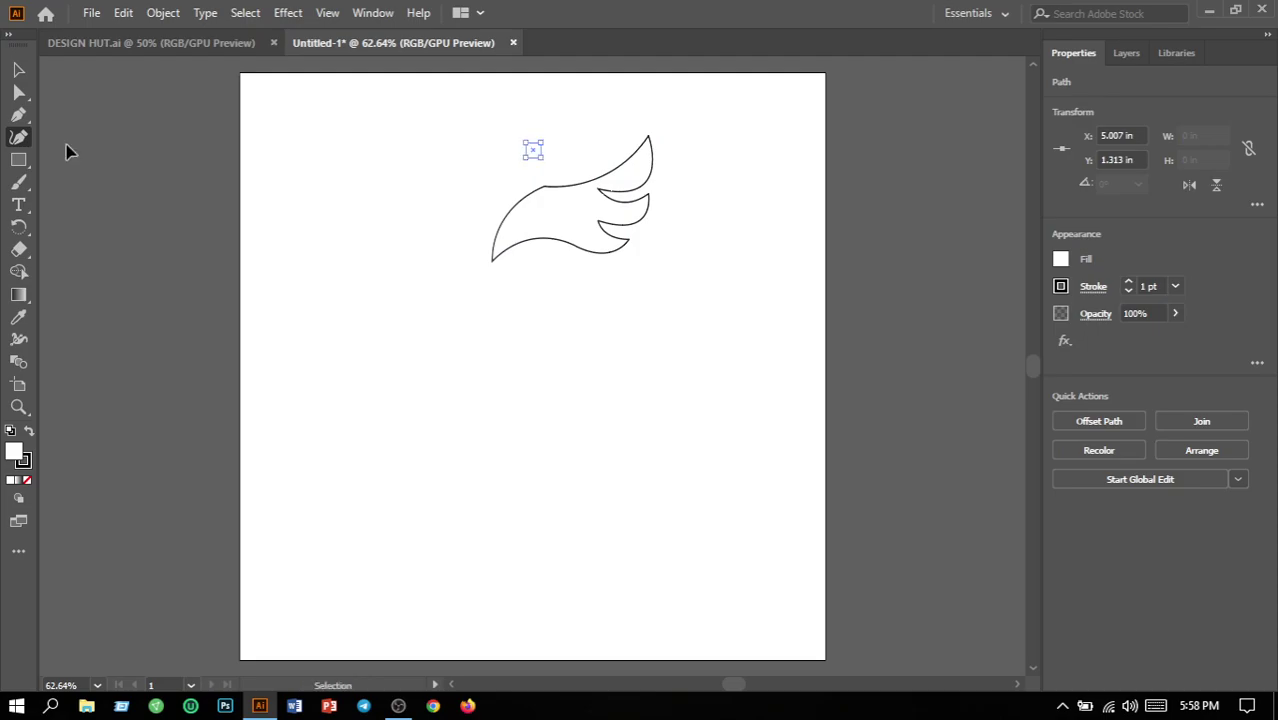
Undo the curvature edits and the stray point to restore the wing's original upper contour, and deselect the wing.
key(ctrl+a)
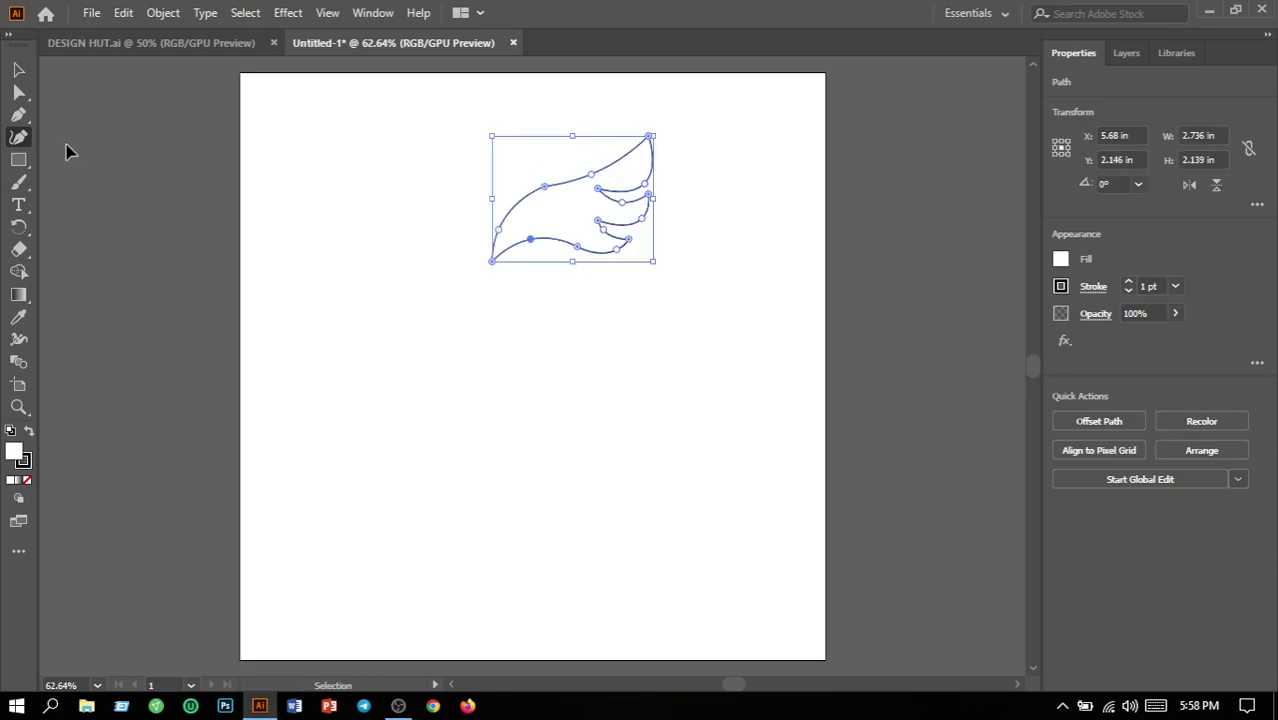
click(24, 75)
click(287, 149)
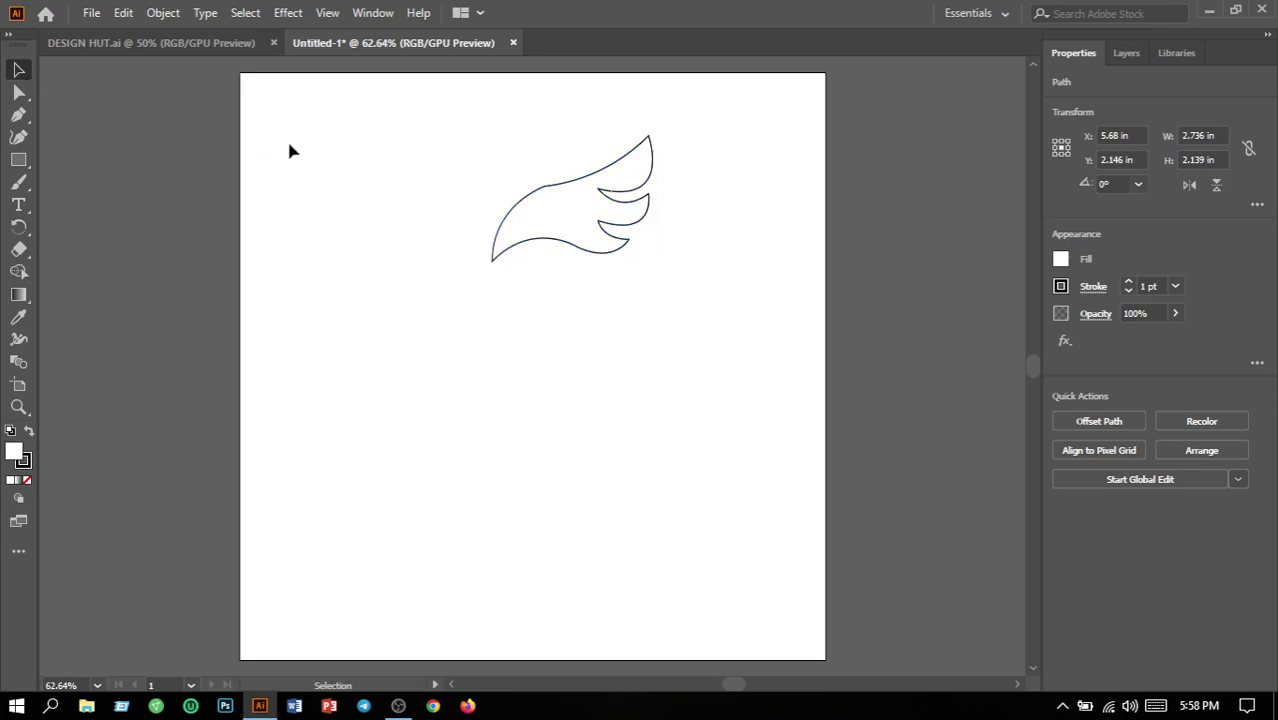
drag(436, 155, 664, 319)
key(a)
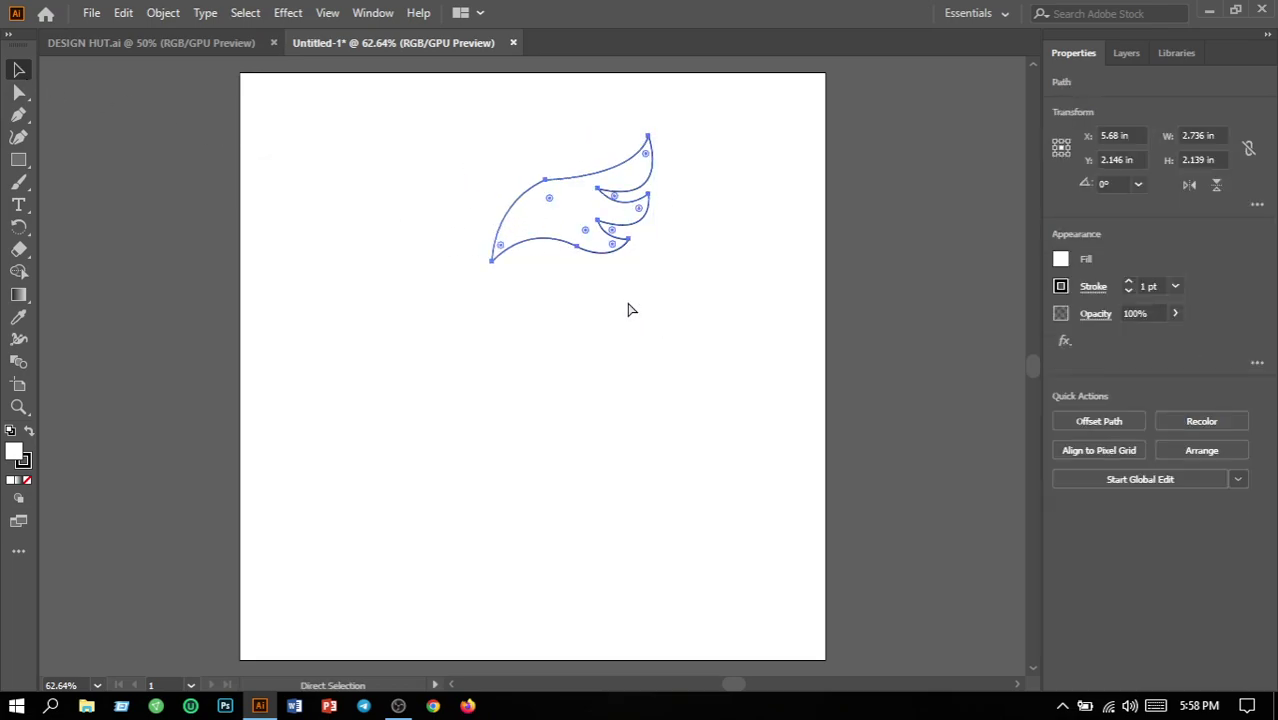
key(v)
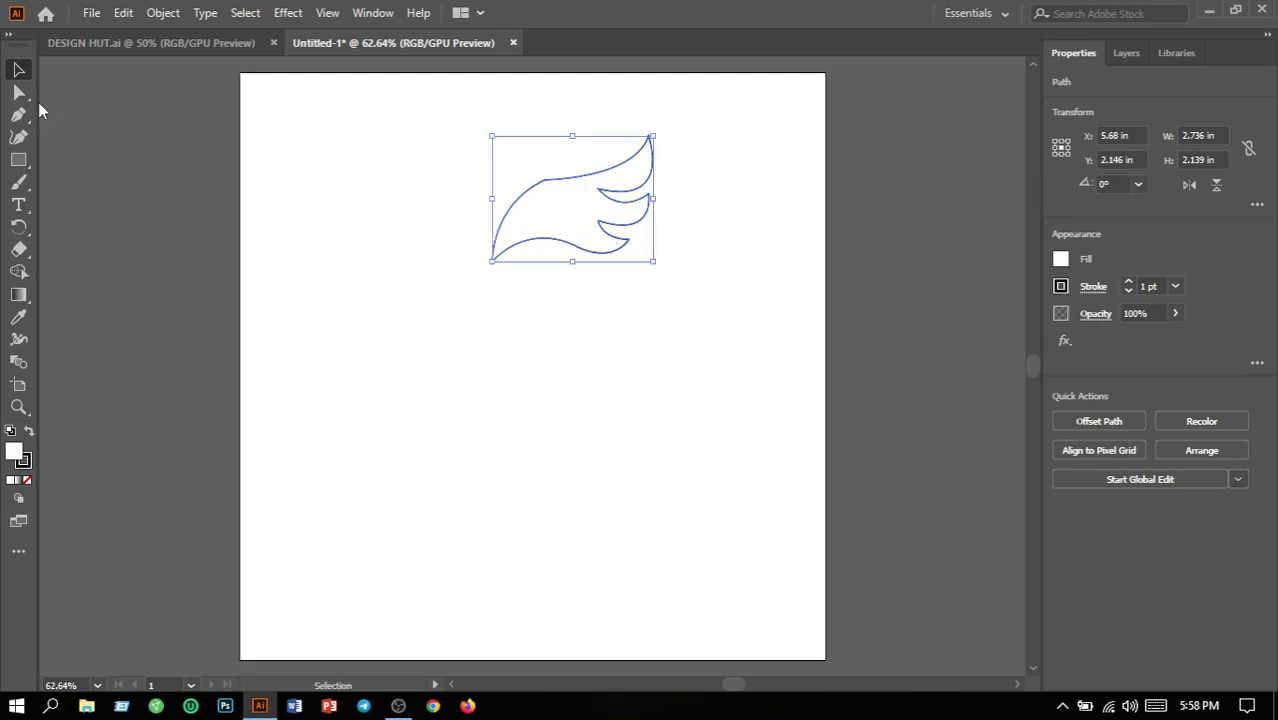
click(477, 293)
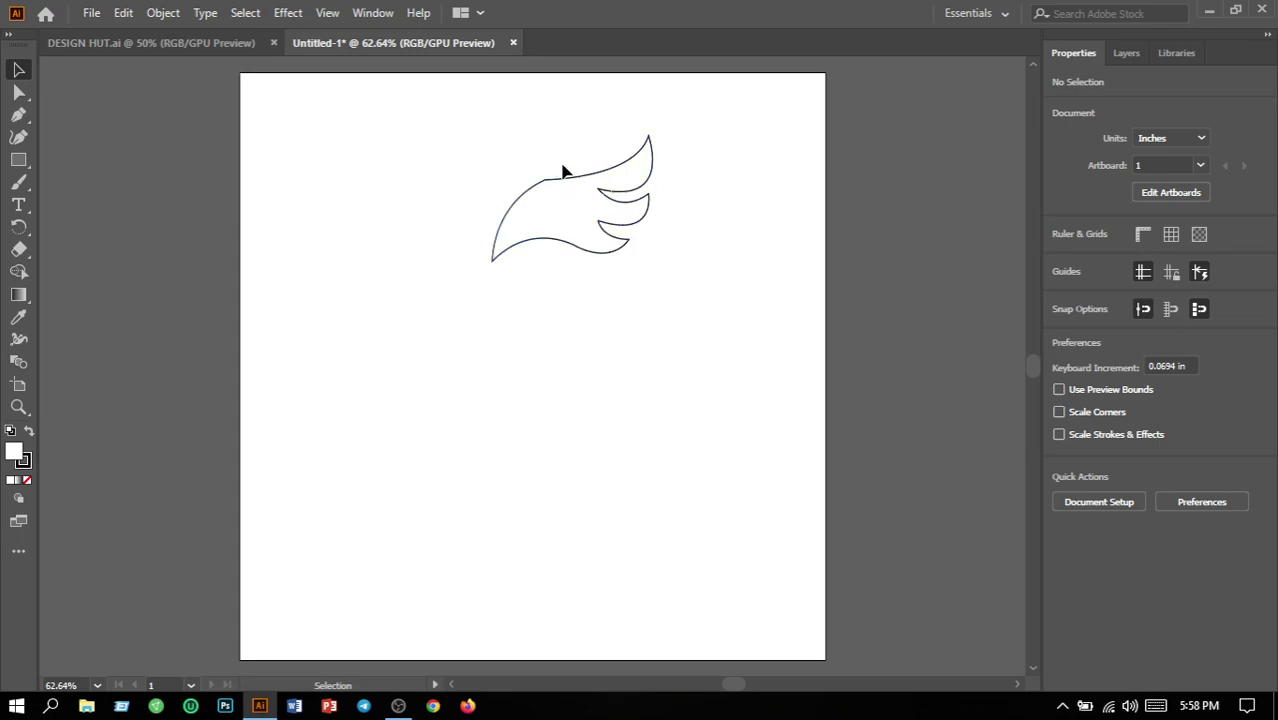
Draw a small closed curved accent with the Pen tool inside the wing's uppermost feather, about 0.53 x 0.42 in.
click(18, 114)
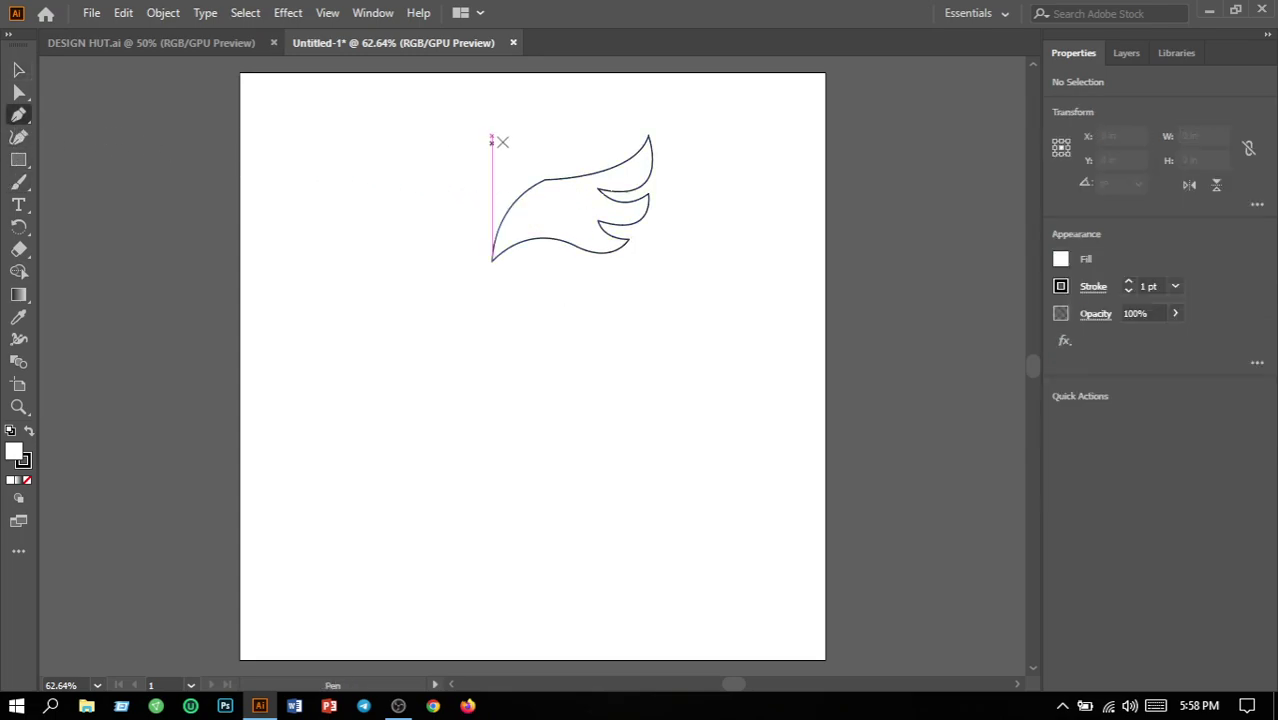
click(613, 176)
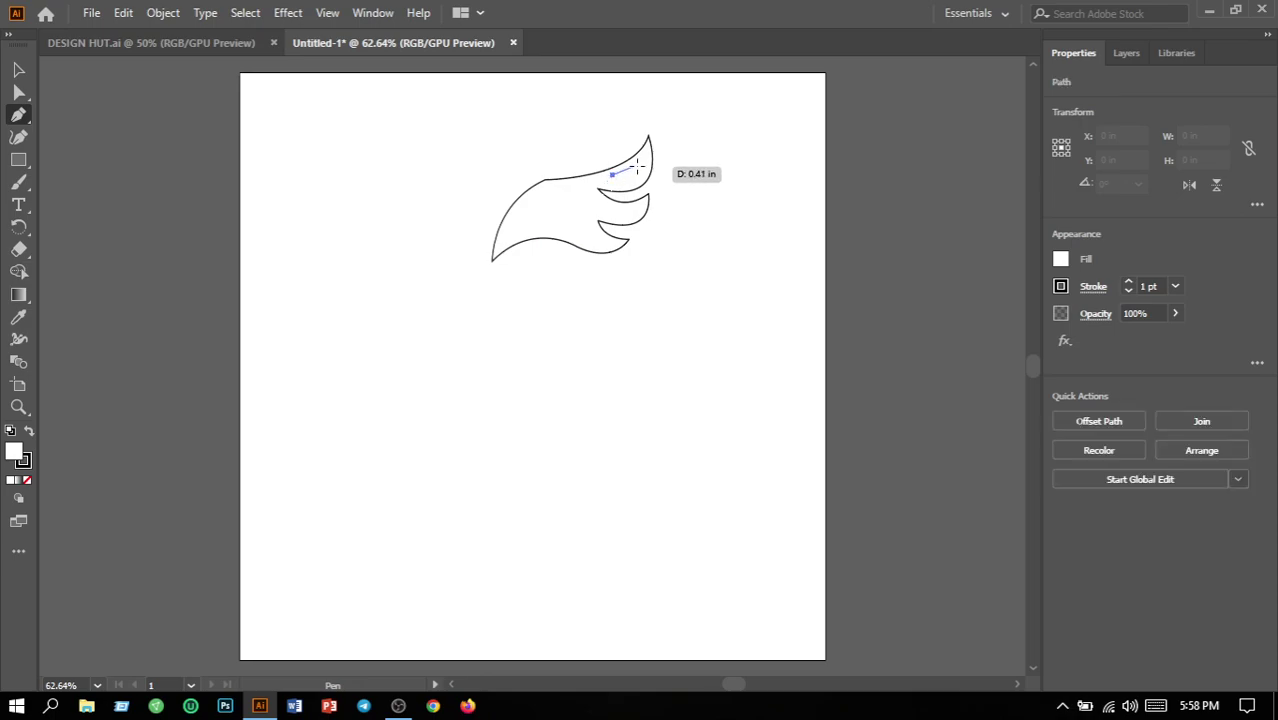
click(647, 142)
click(647, 147)
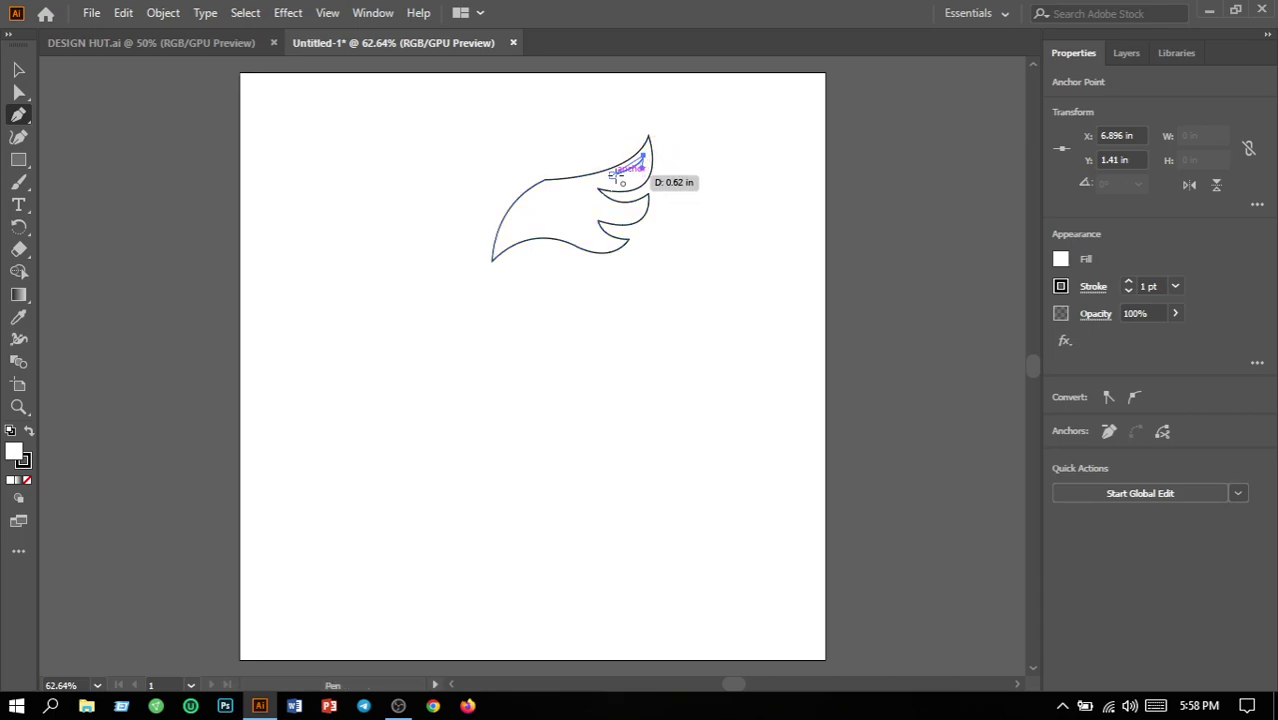
drag(617, 178, 613, 176)
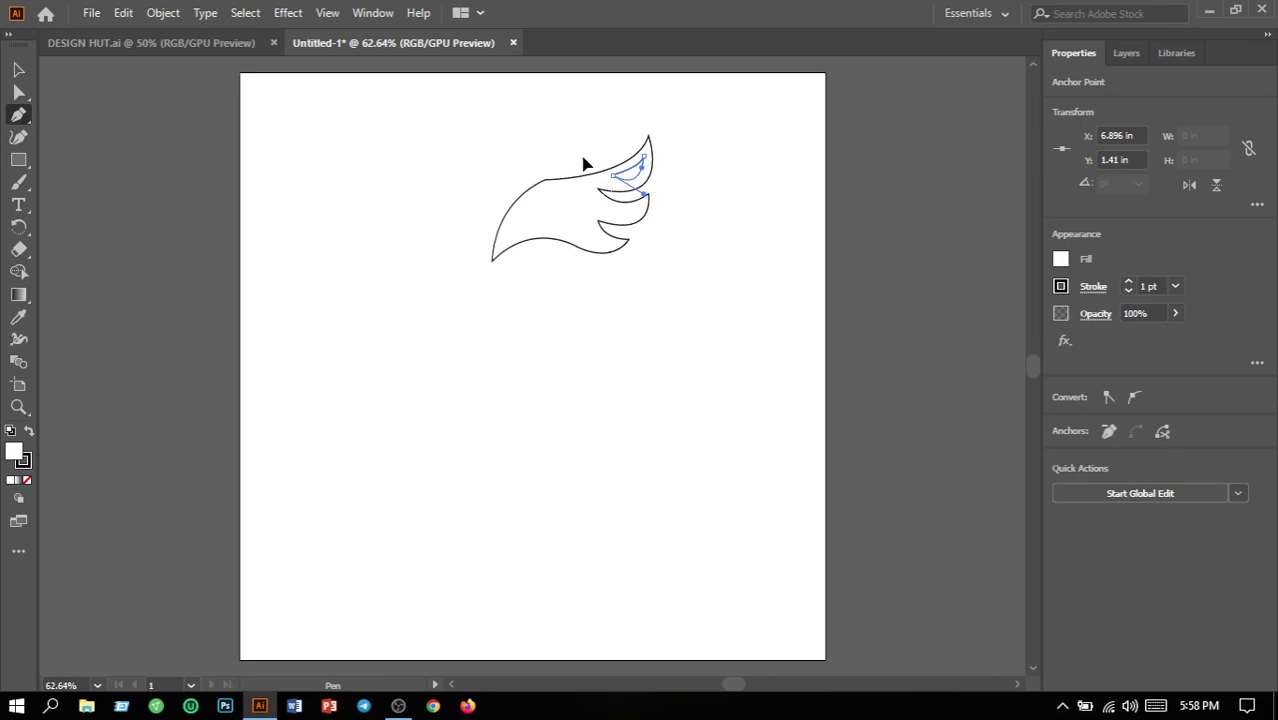
drag(583, 157, 582, 155)
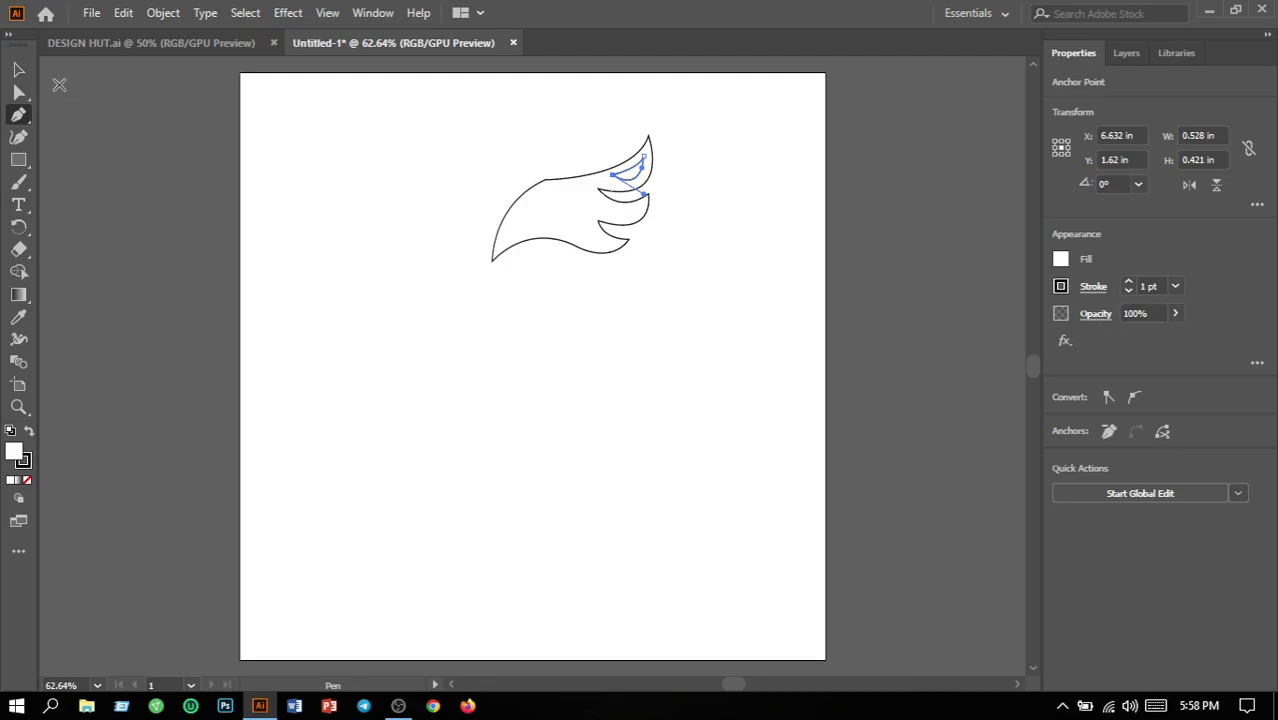
click(19, 73)
click(394, 217)
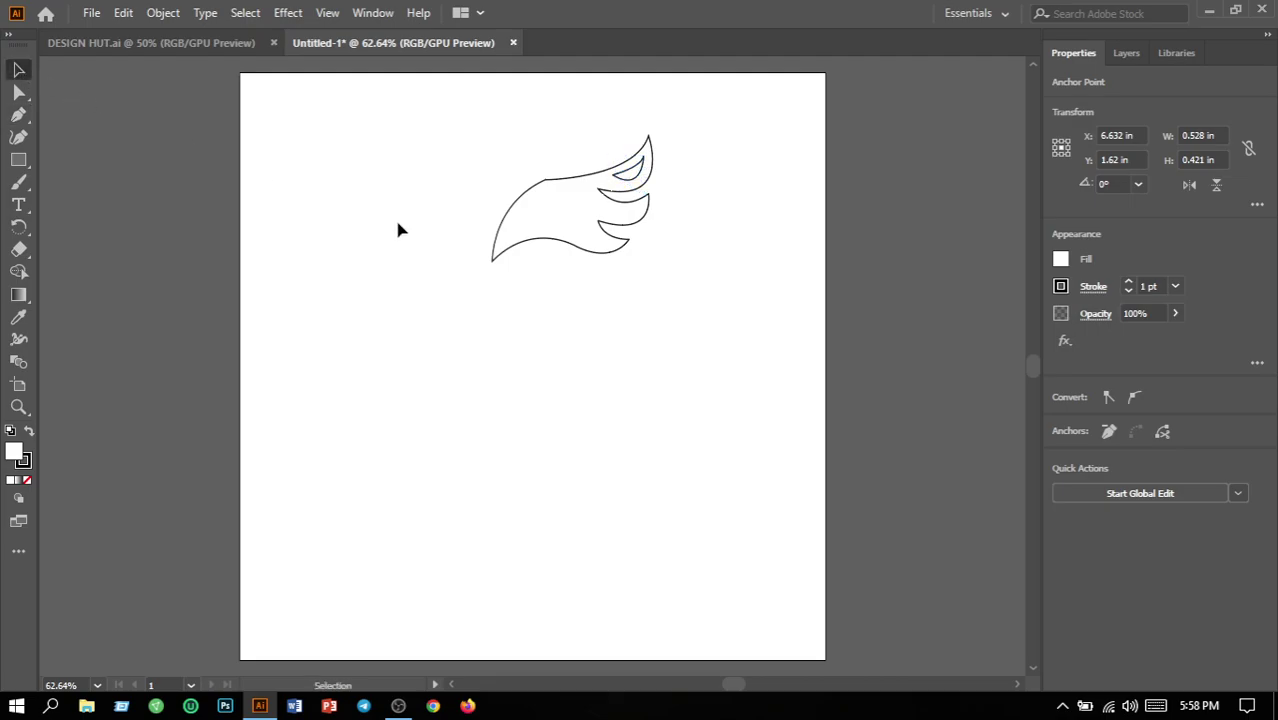
Draw a small closed crescent accent with the Pen tool inside the wing's middle feather, about 0.47 x 0.19 in.
click(19, 114)
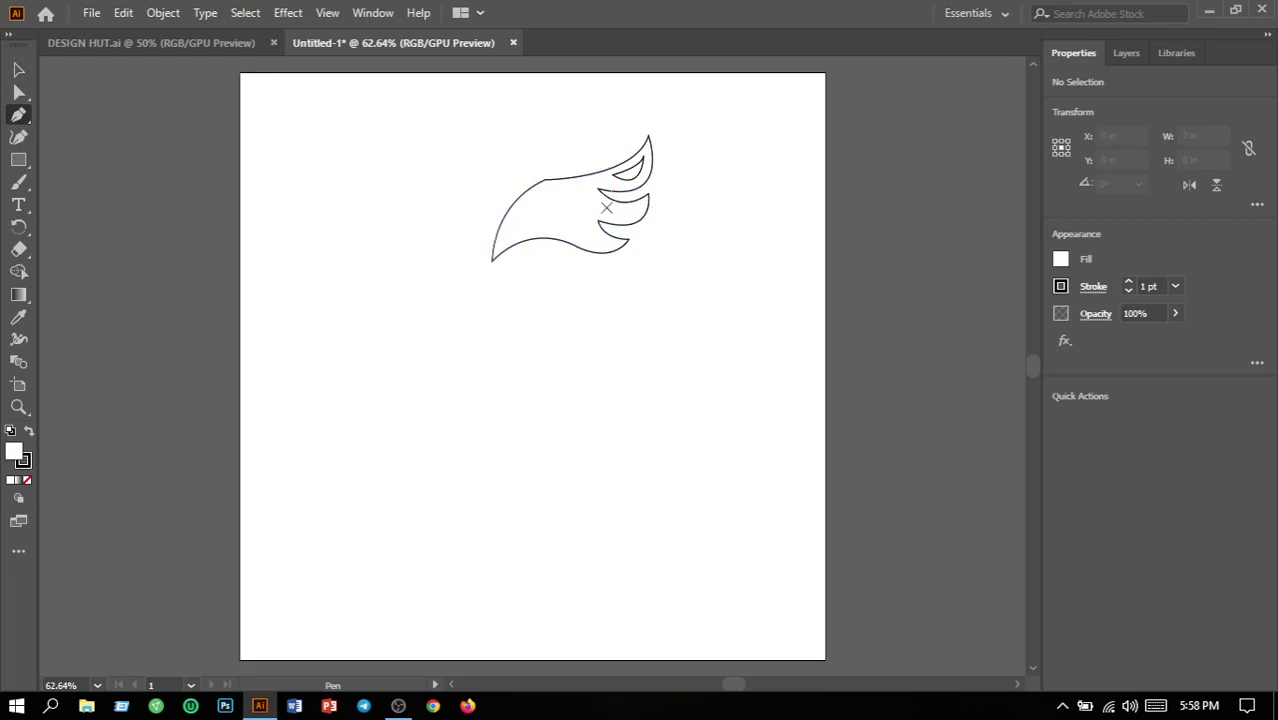
drag(612, 207, 633, 230)
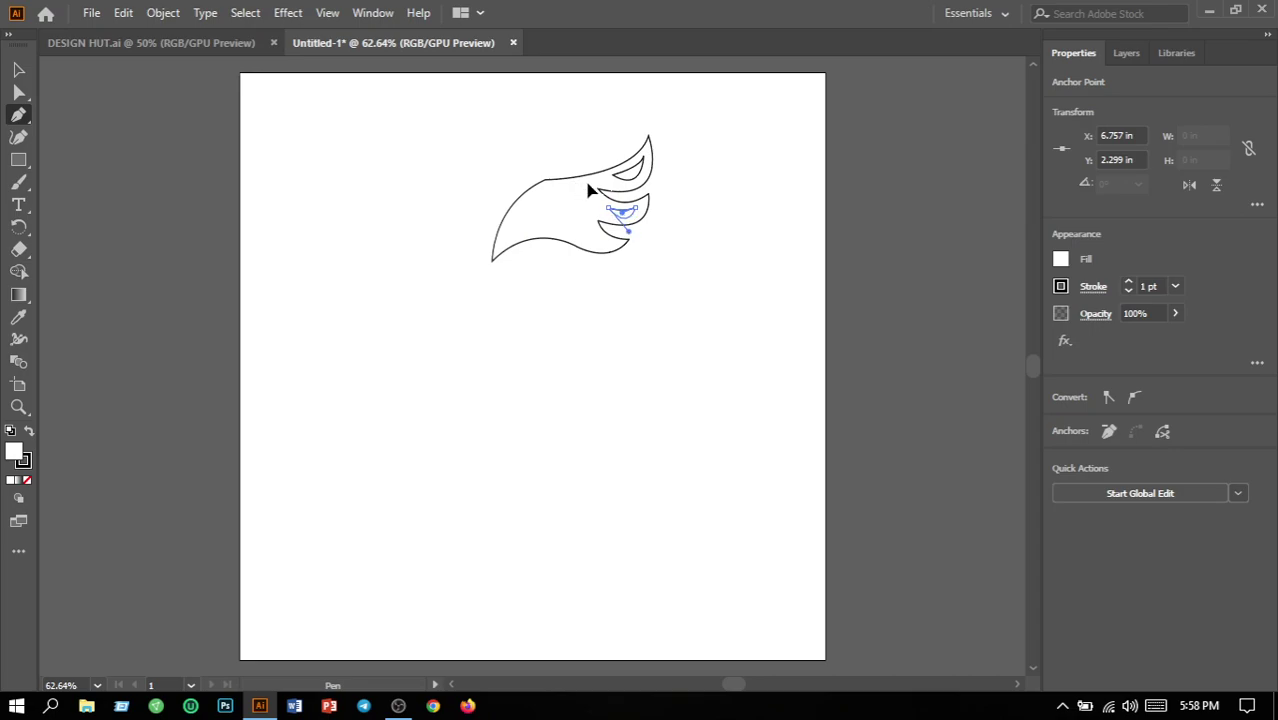
ctrl+click(588, 190)
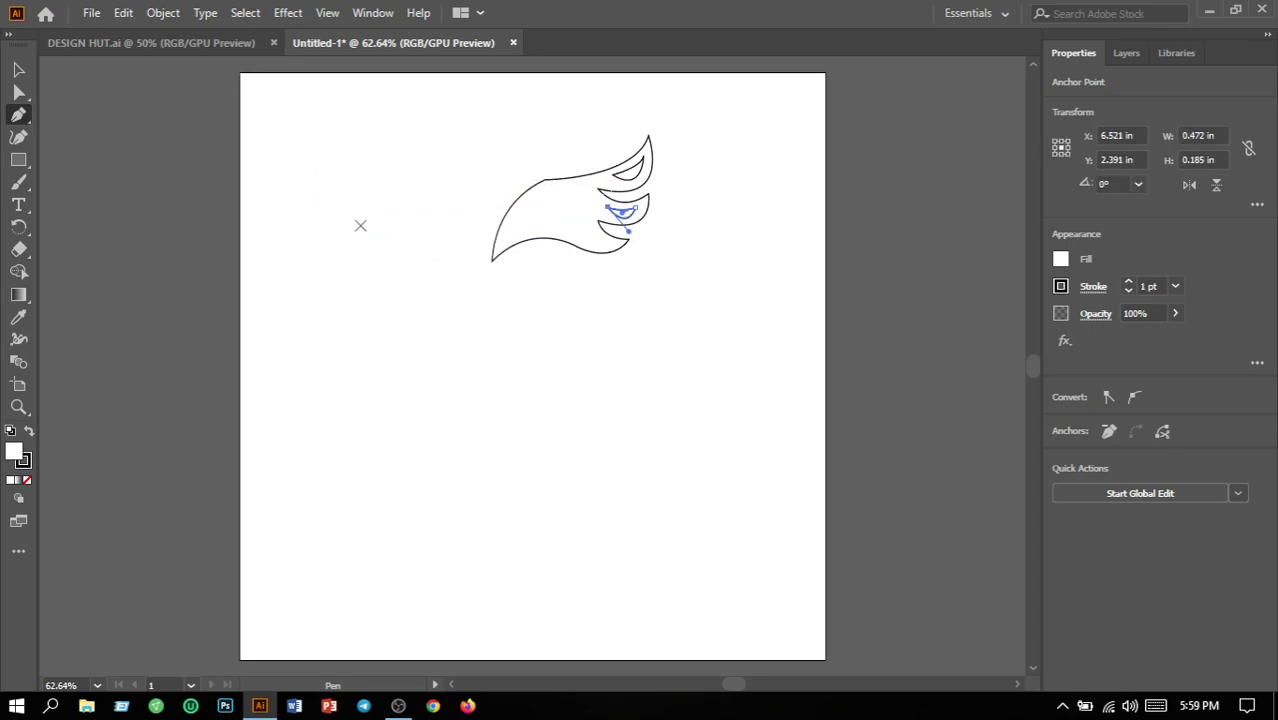
click(20, 70)
click(485, 285)
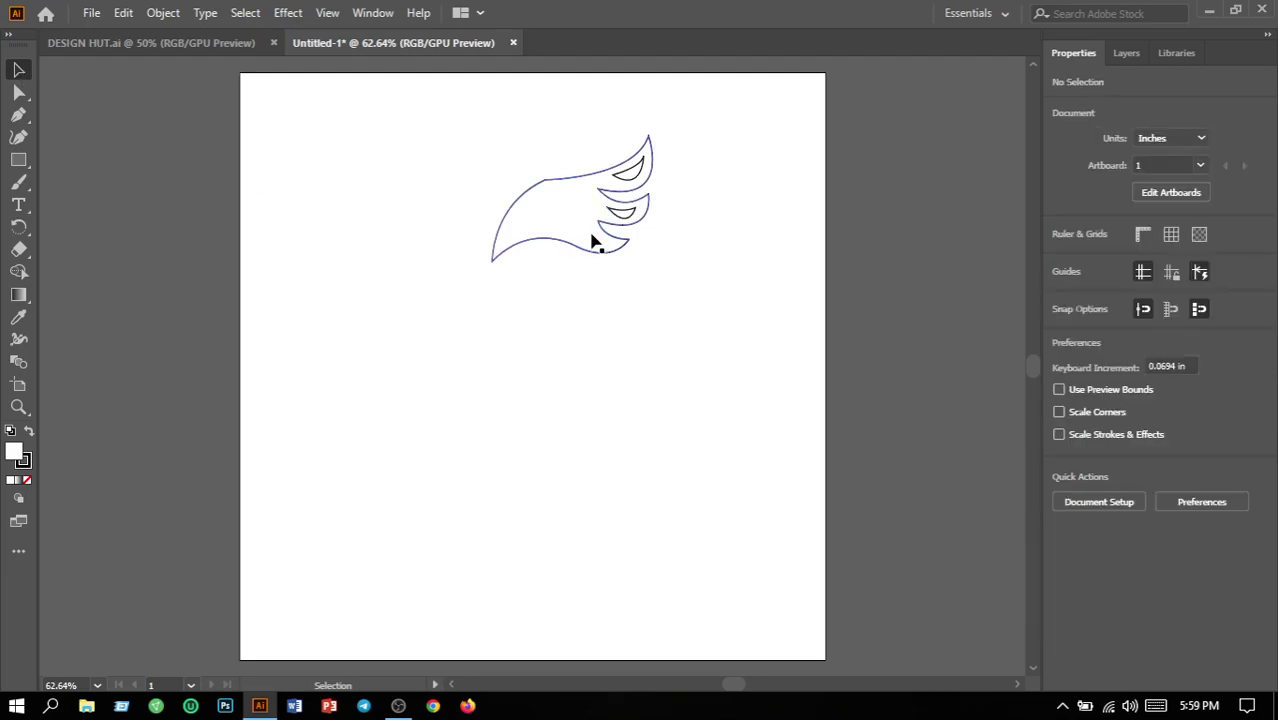
Draw a smaller closed curved accent with the Pen tool inside the wing's lowest feather, and deselect it.
click(18, 114)
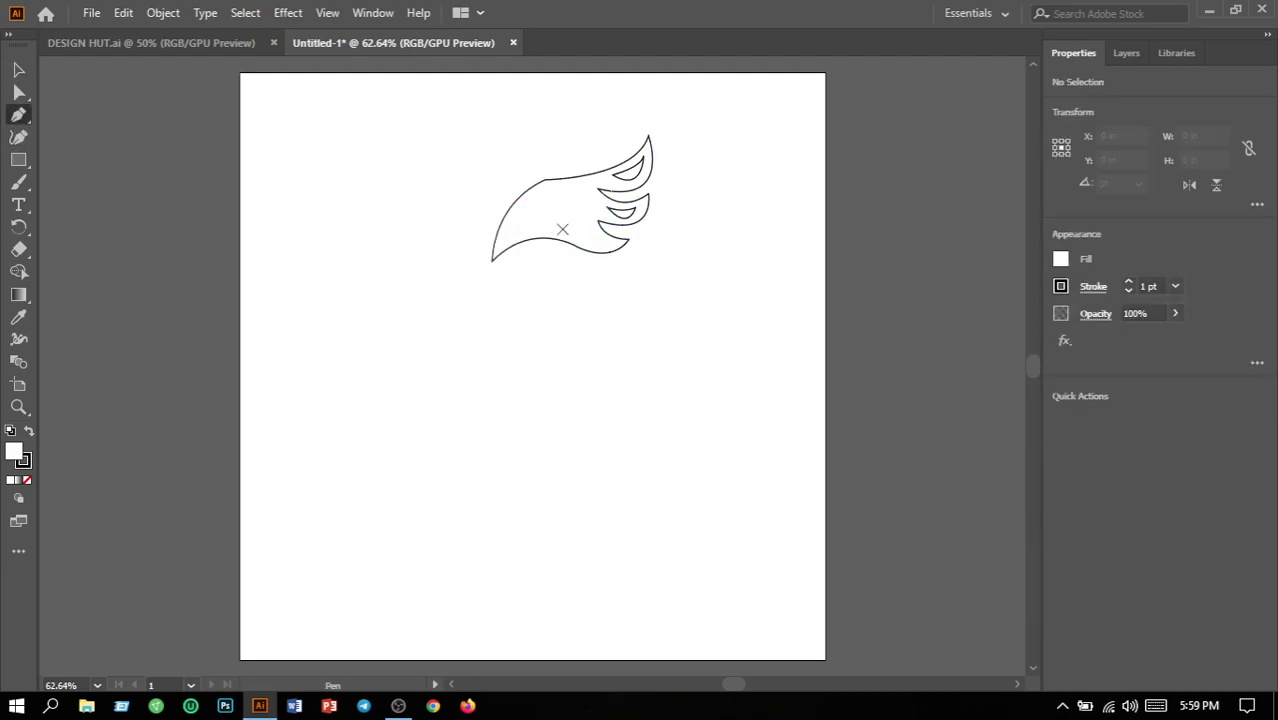
mouse_move(595, 236)
mouse_down()
mouse_move(636, 244)
mouse_move(592, 262)
mouse_move(593, 236)
mouse_up()
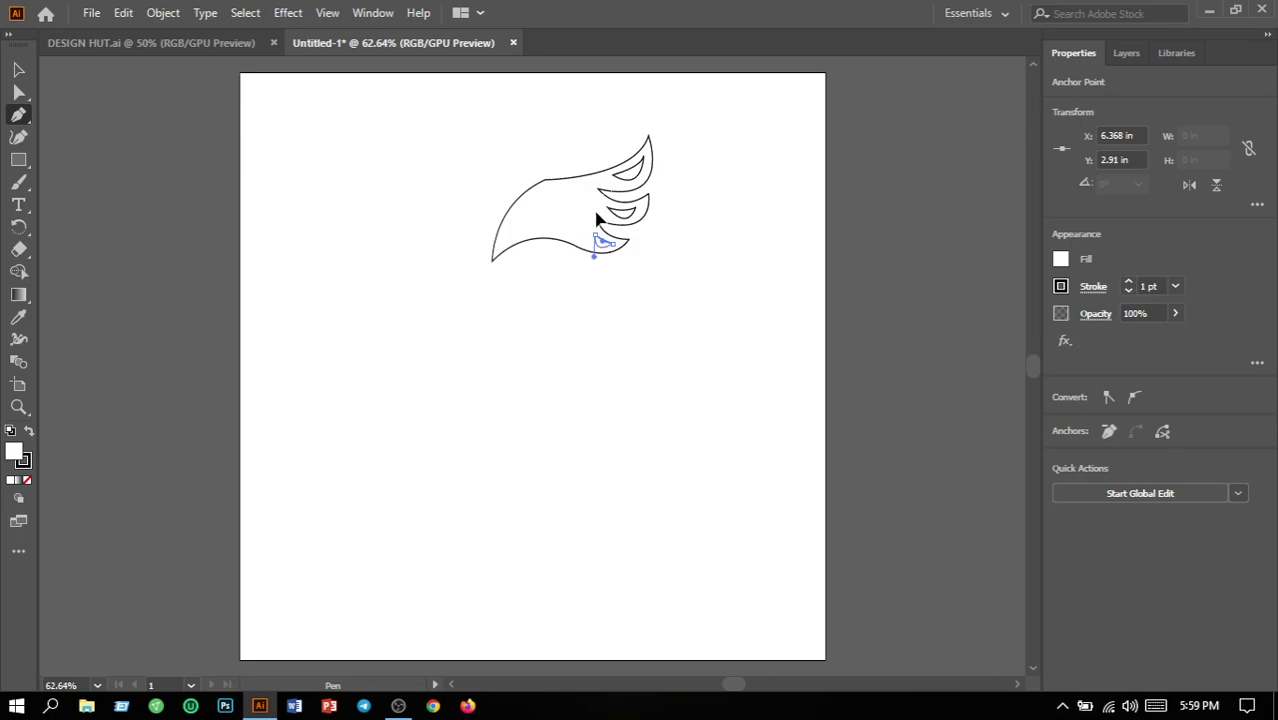
ctrl+click(600, 210)
click(20, 70)
click(280, 174)
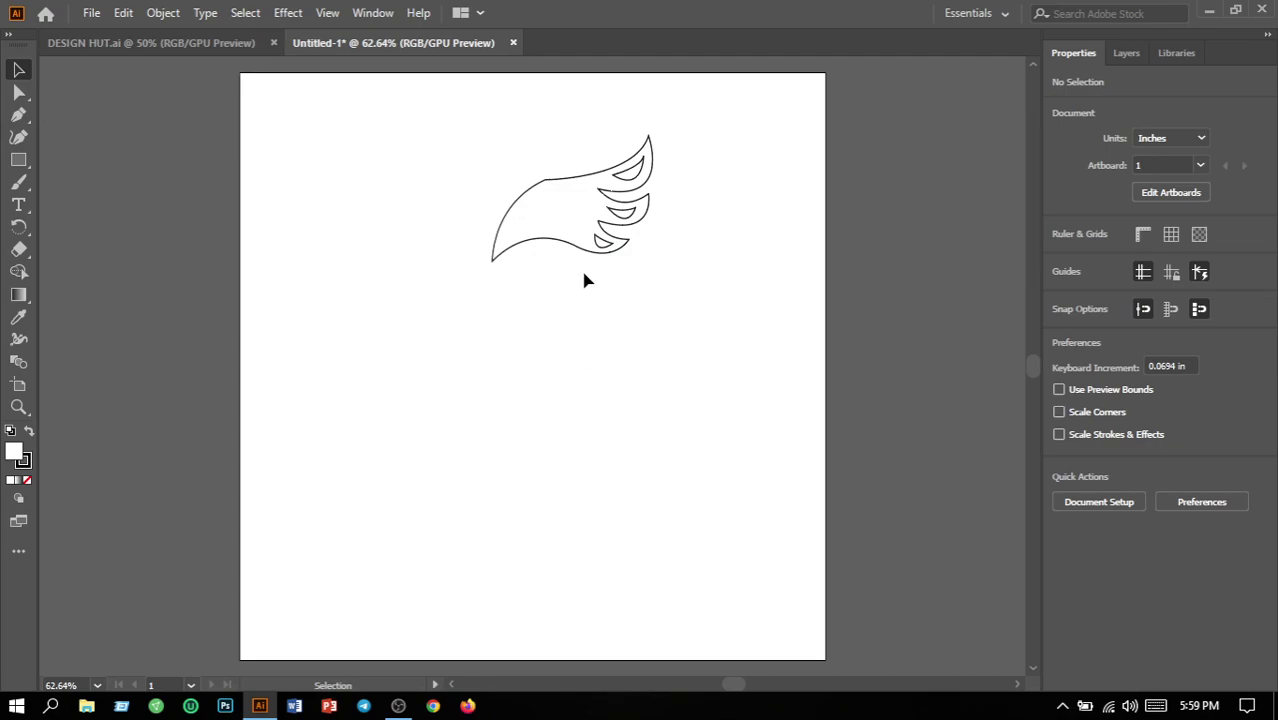
Fill the main wing outline with a linear white-to-black gradient and open its detailed gradient settings.
click(521, 197)
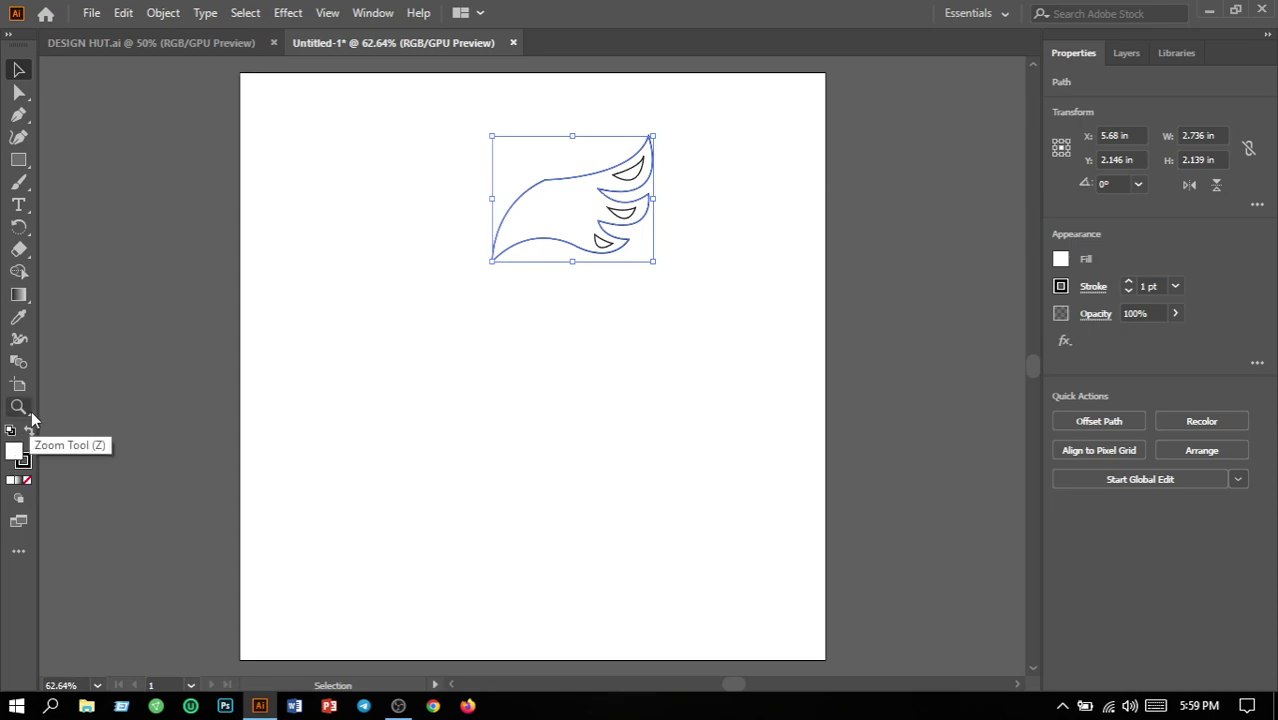
click(19, 296)
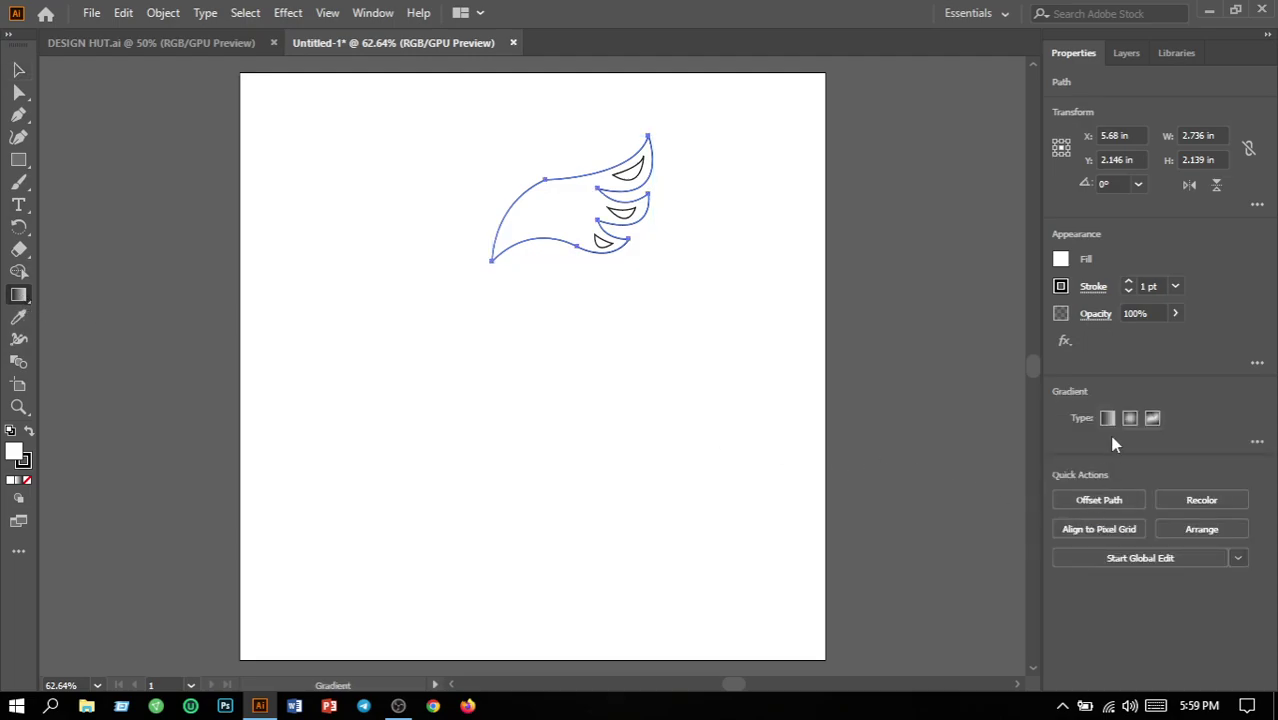
click(1106, 423)
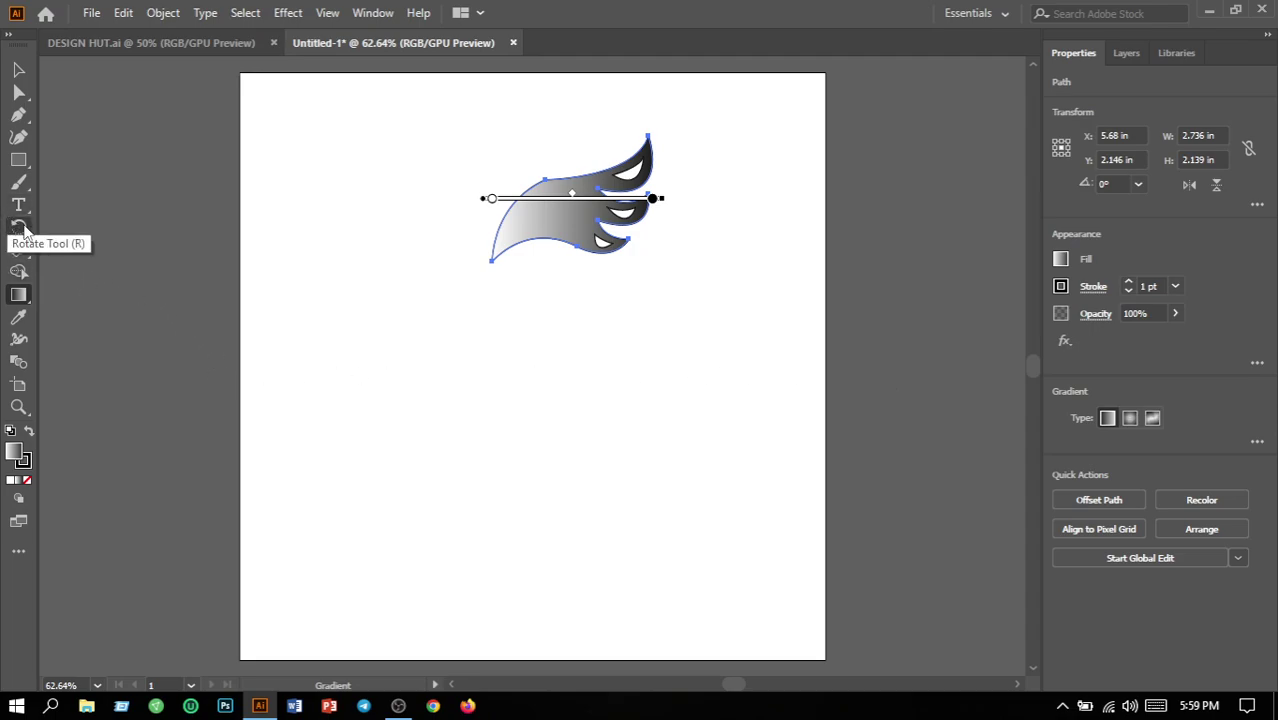
click(1257, 441)
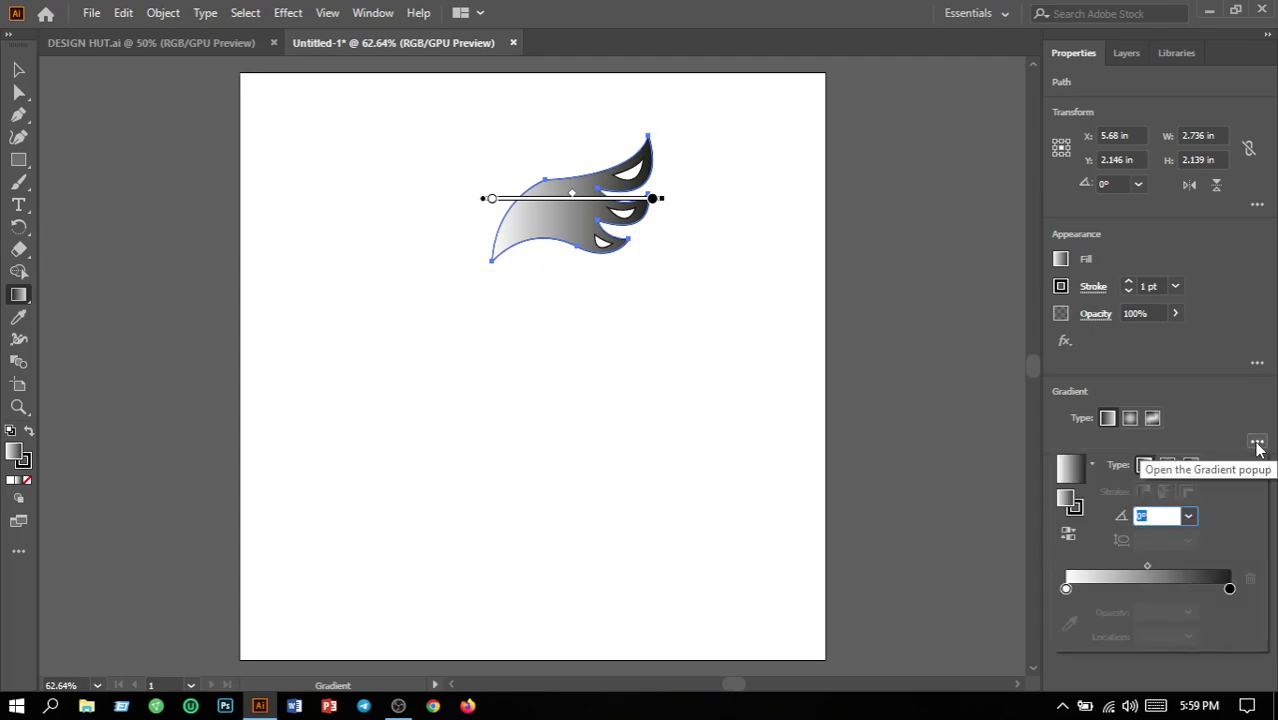
Set the wing gradient's black end stop to the light blue swatch R=41 G=171 B=226.
click(1230, 591)
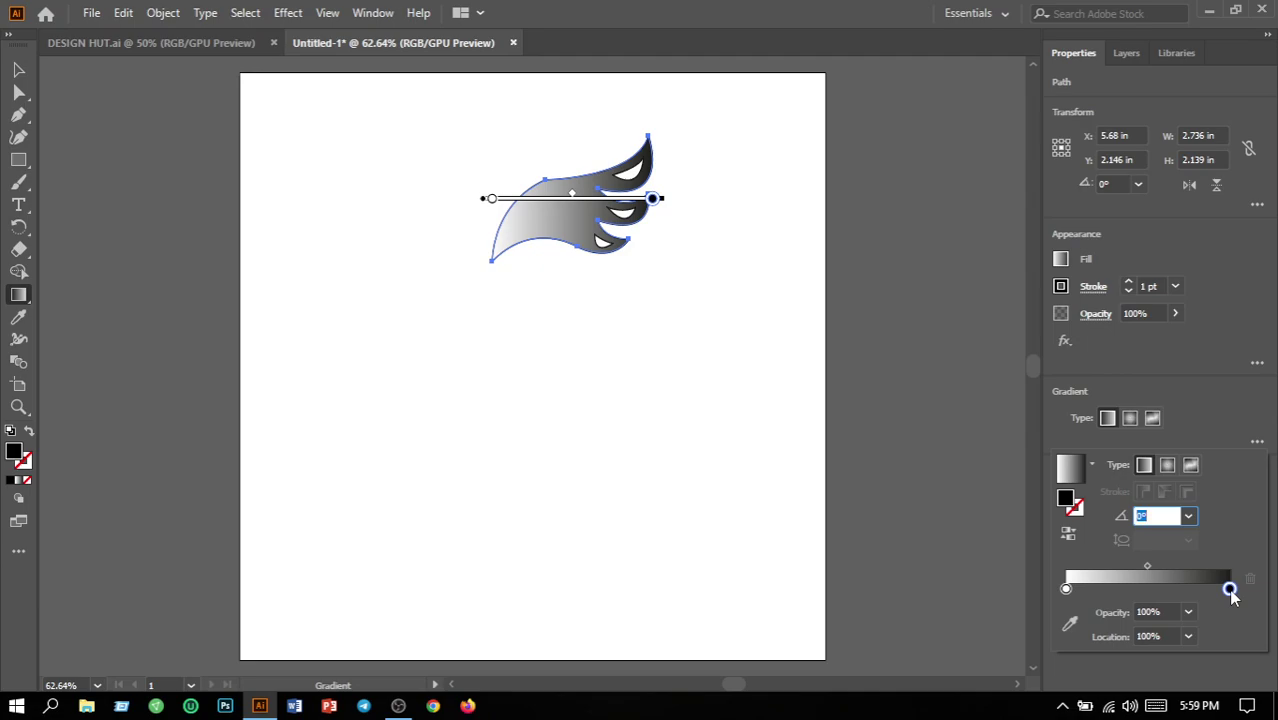
double_click(1230, 590)
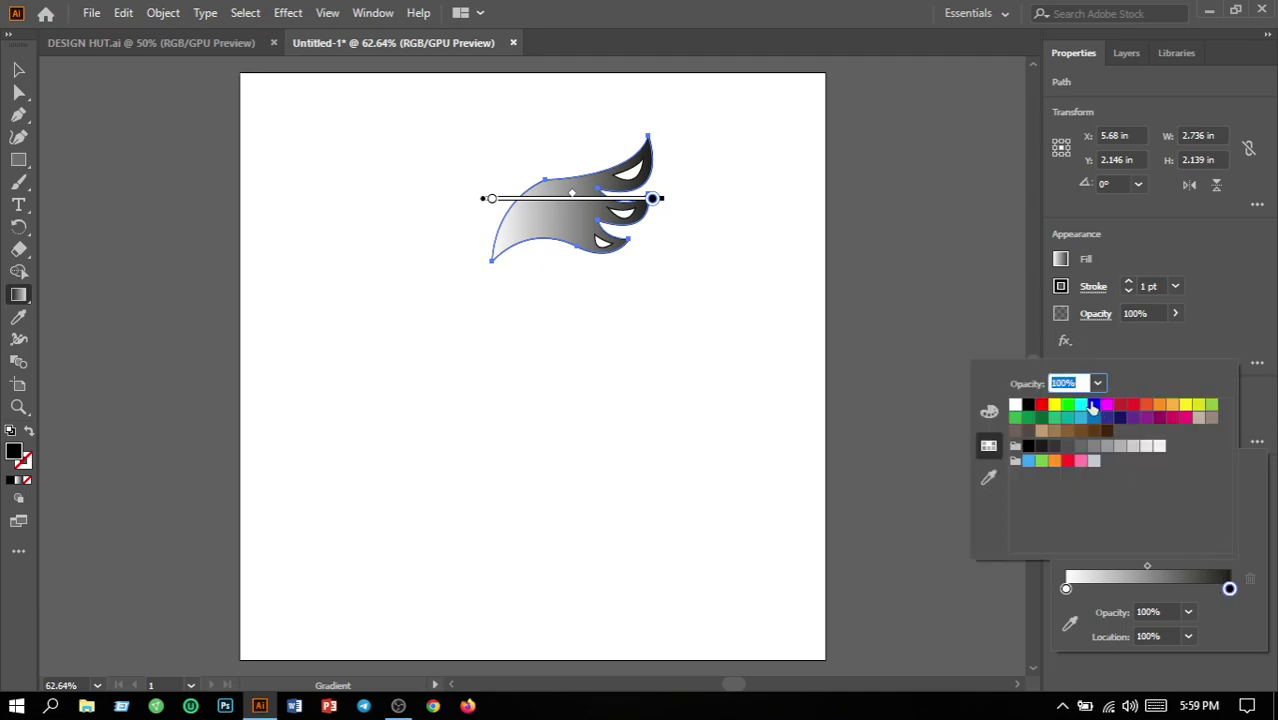
click(1081, 422)
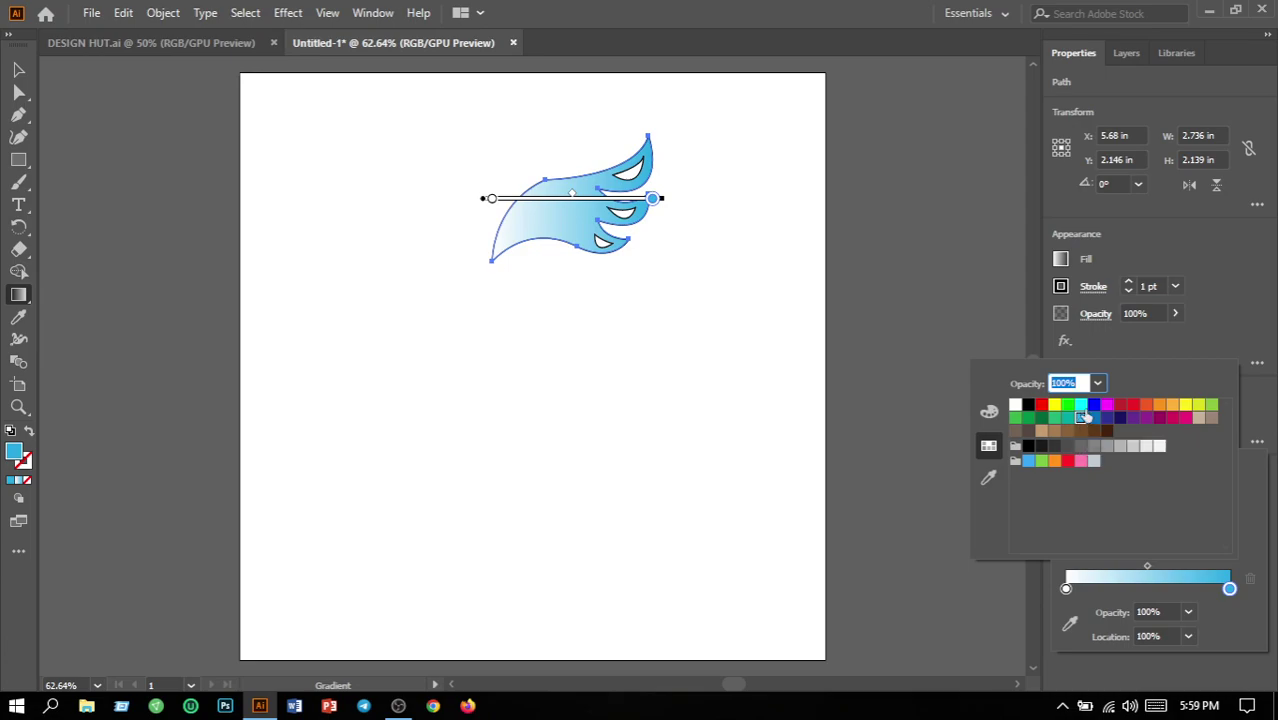
click(1082, 405)
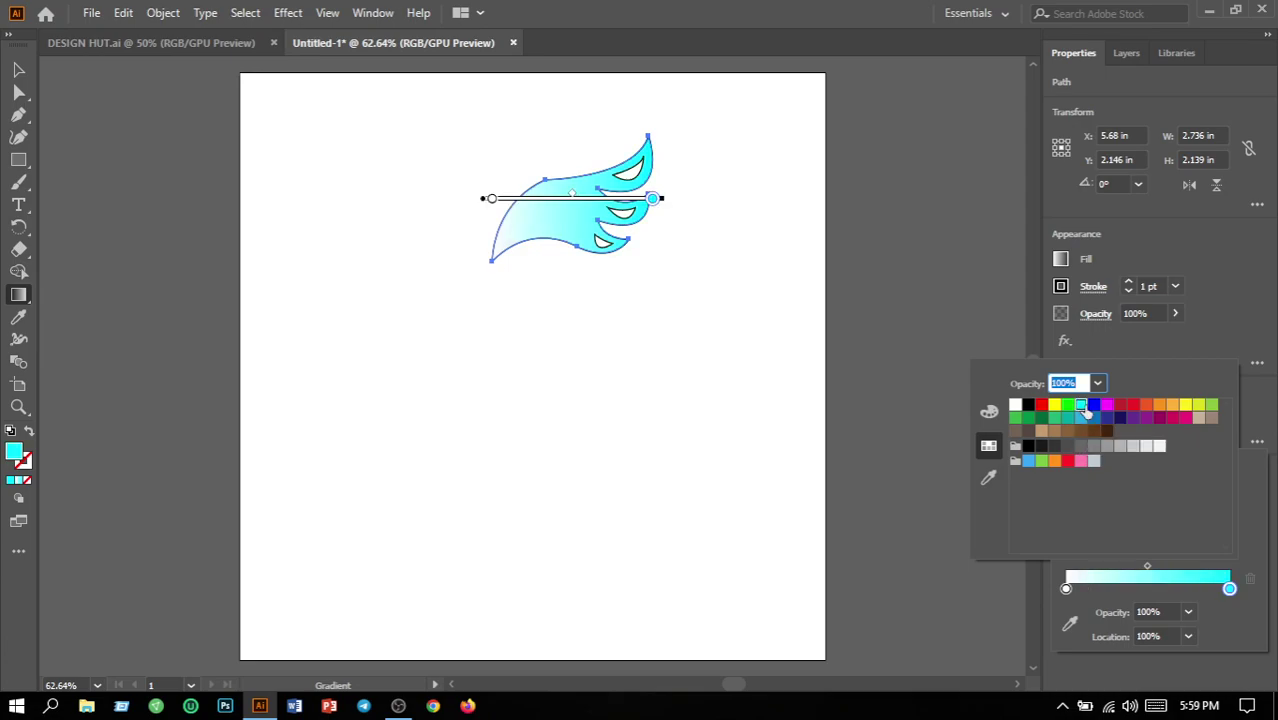
click(1094, 418)
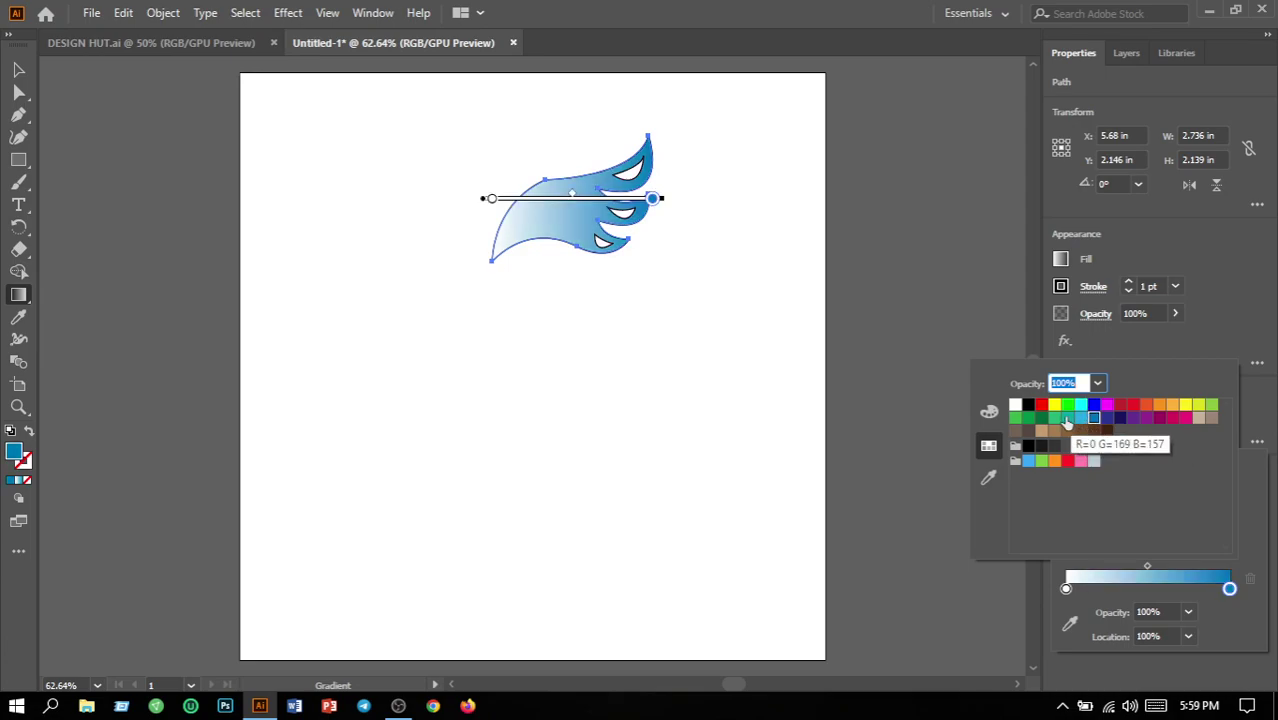
click(1068, 419)
click(1081, 419)
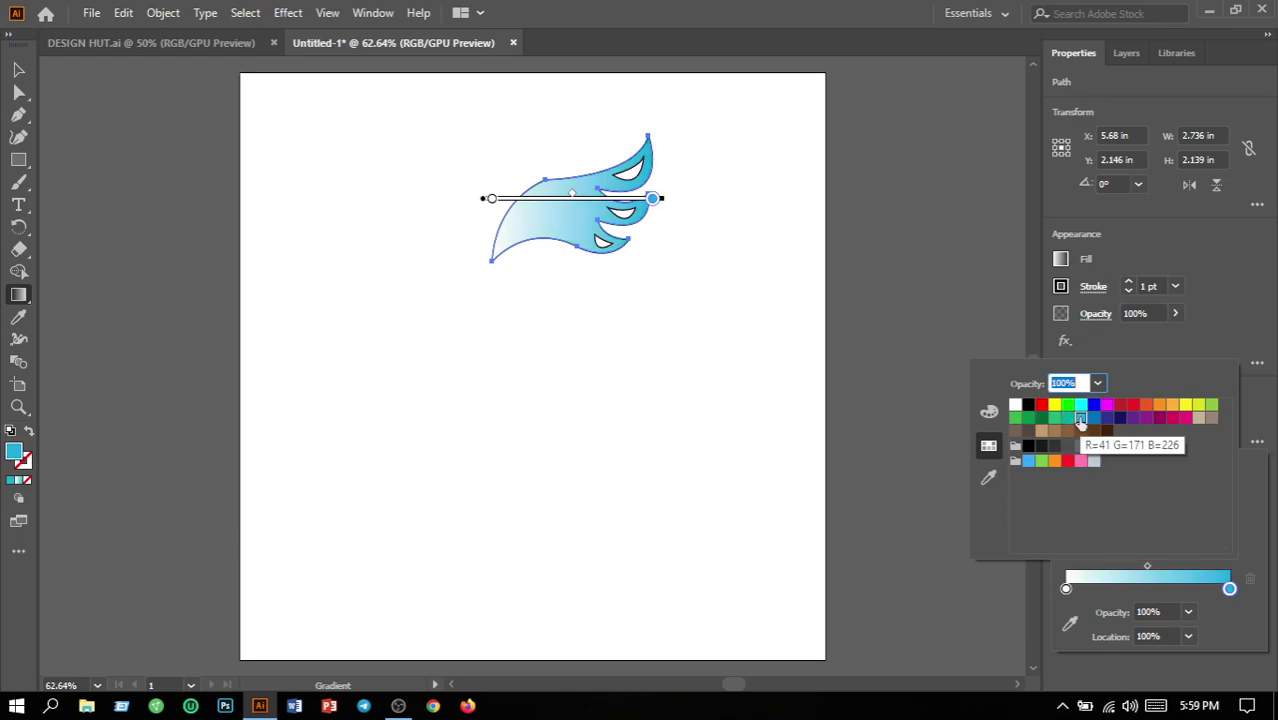
click(22, 80)
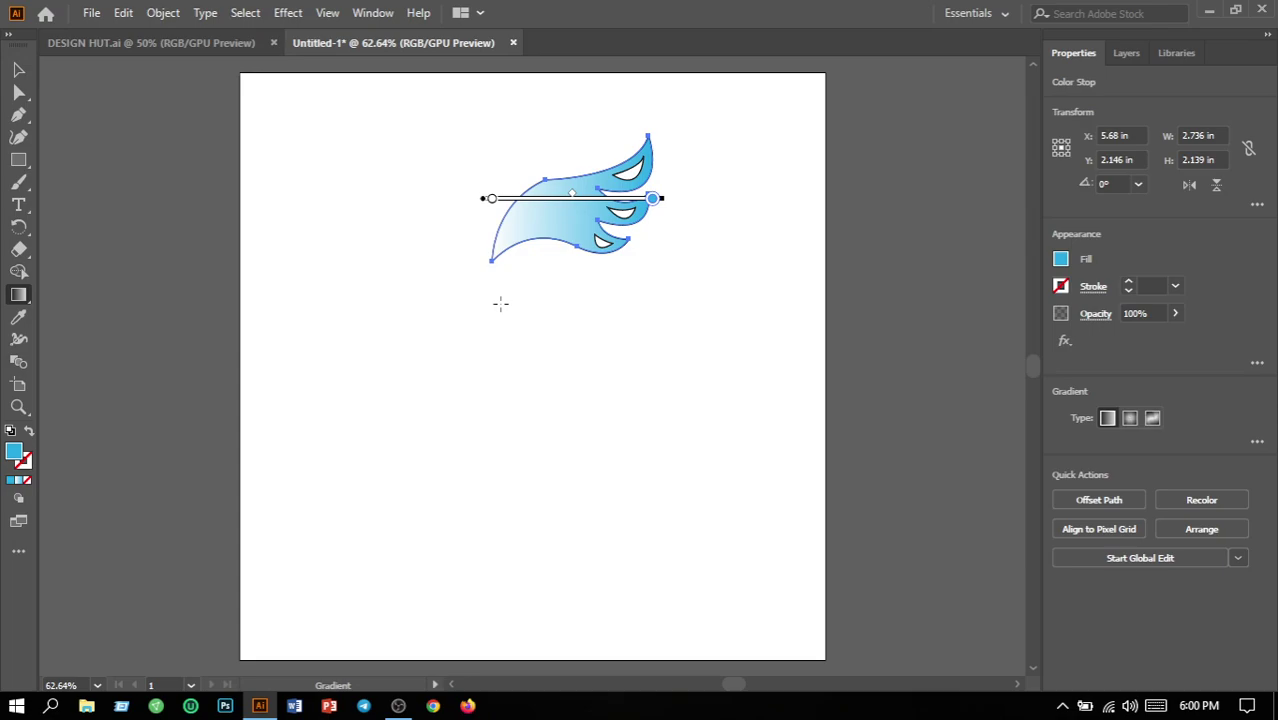
Set the stroke of the main wing shape and its three feather accents to 0 pt, then deselect them.
click(18, 69)
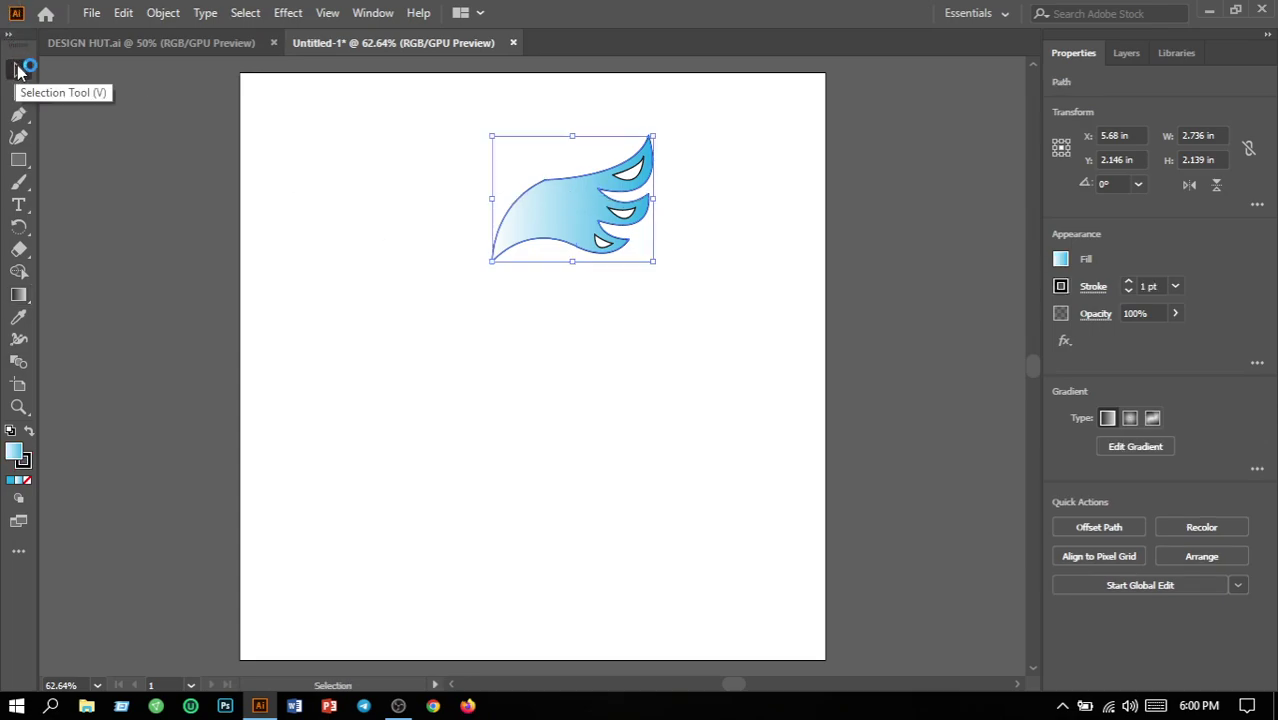
click(458, 253)
drag(384, 155, 540, 230)
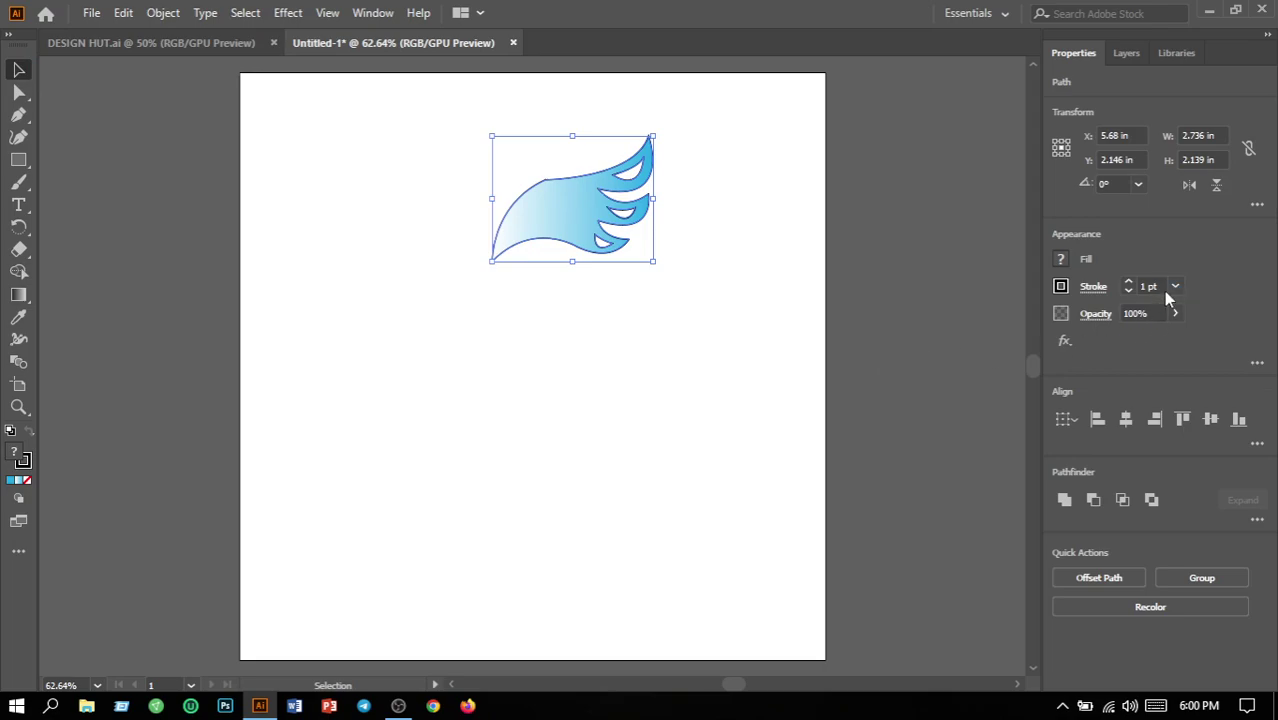
click(1150, 287)
text(0)
key(Return)
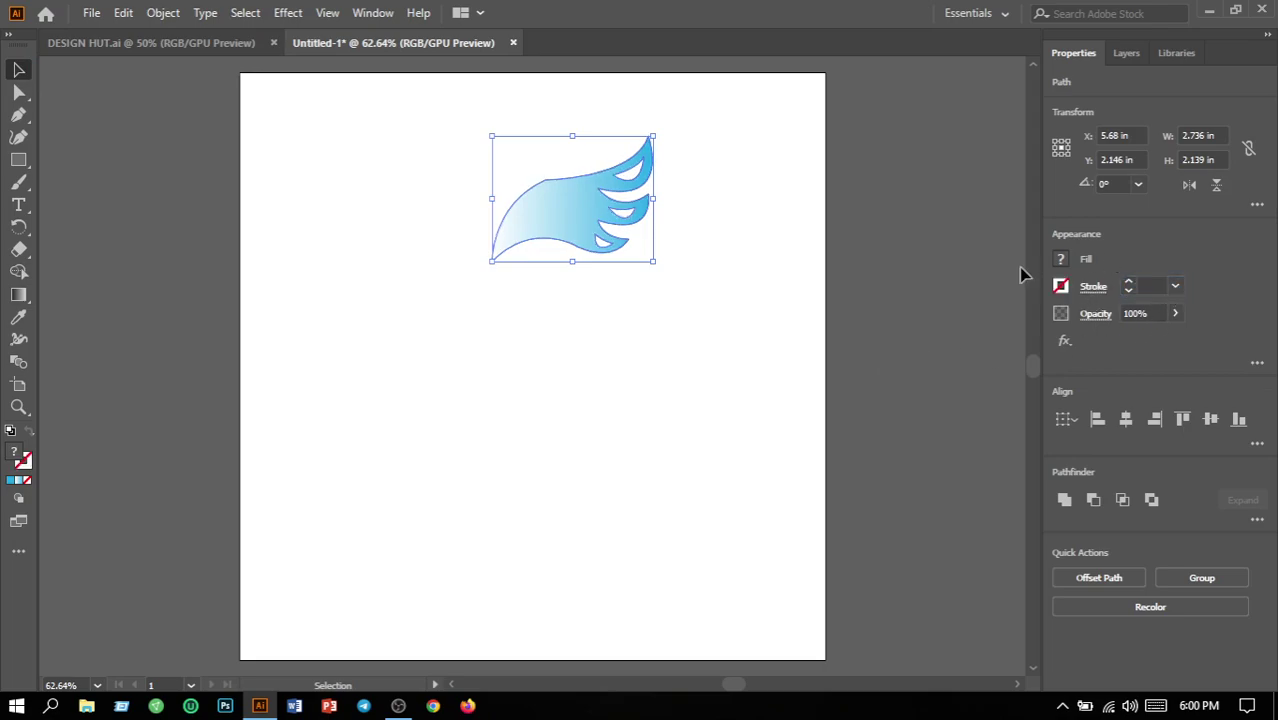
click(753, 285)
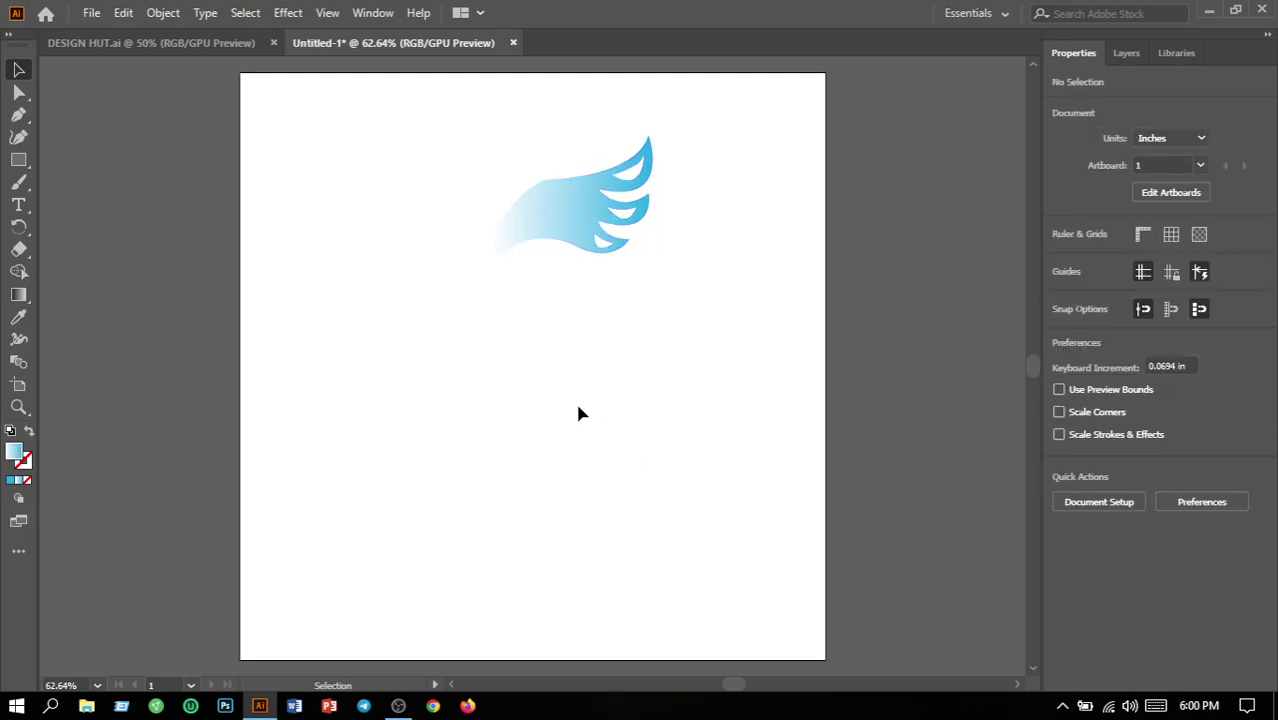
Recolor the main wing's linear gradient with a bright cyan start stop and a darker blue end stop, and deselect the wing.
click(503, 259)
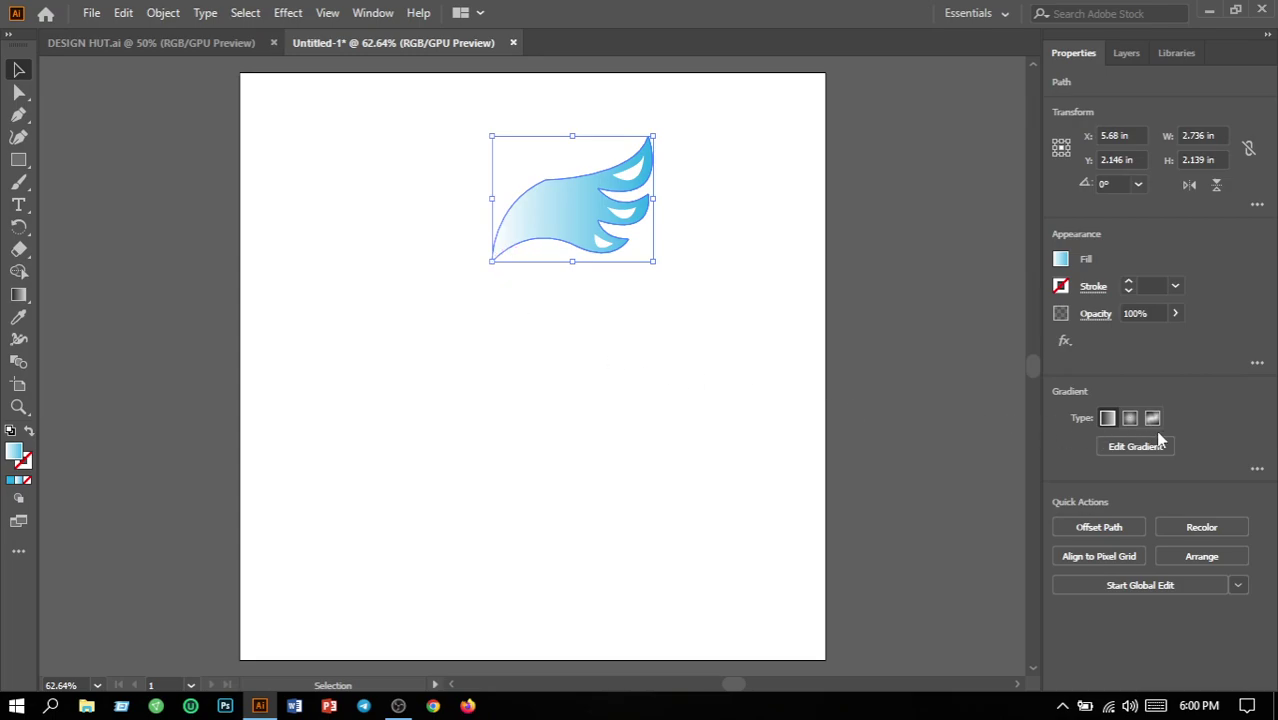
click(1260, 471)
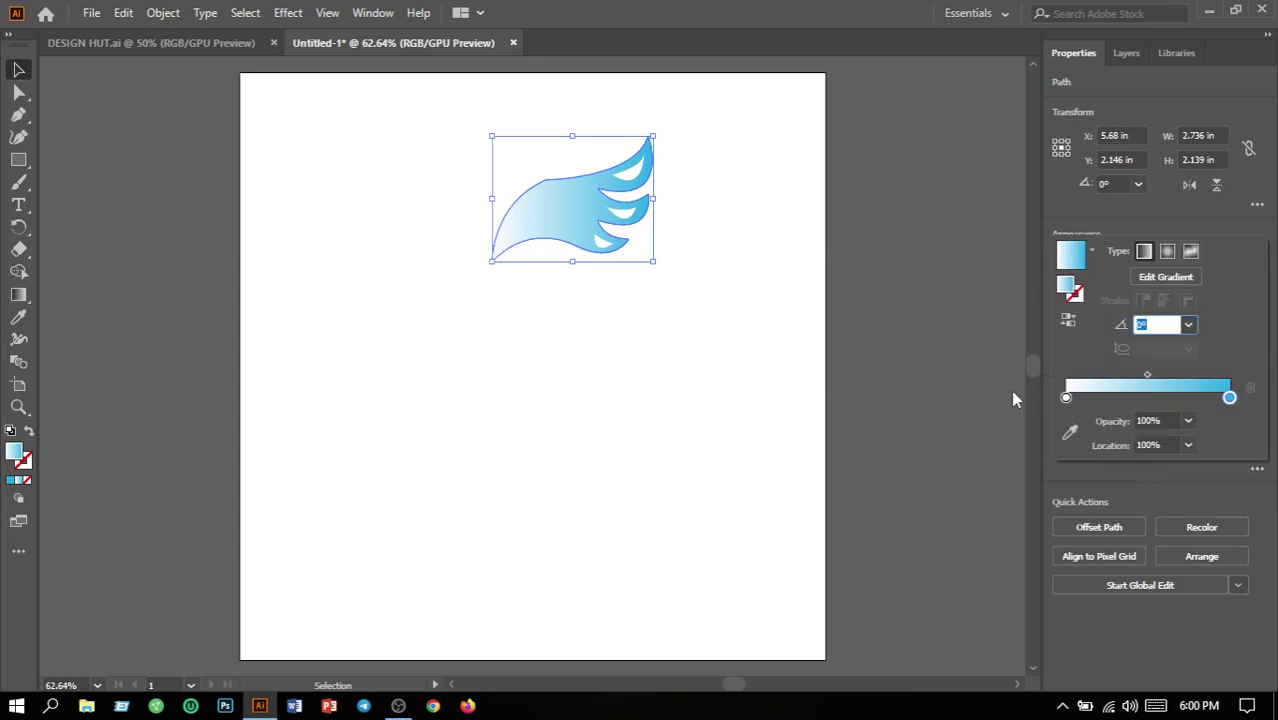
double_click(1066, 398)
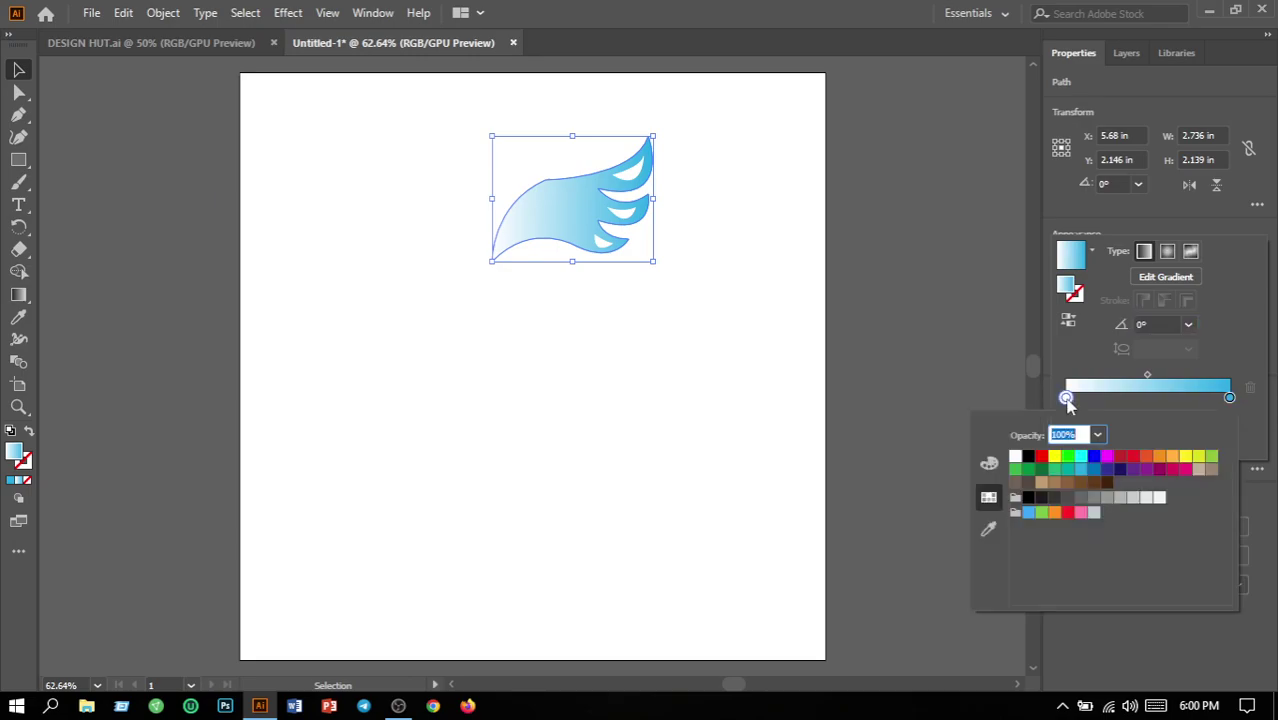
click(1080, 458)
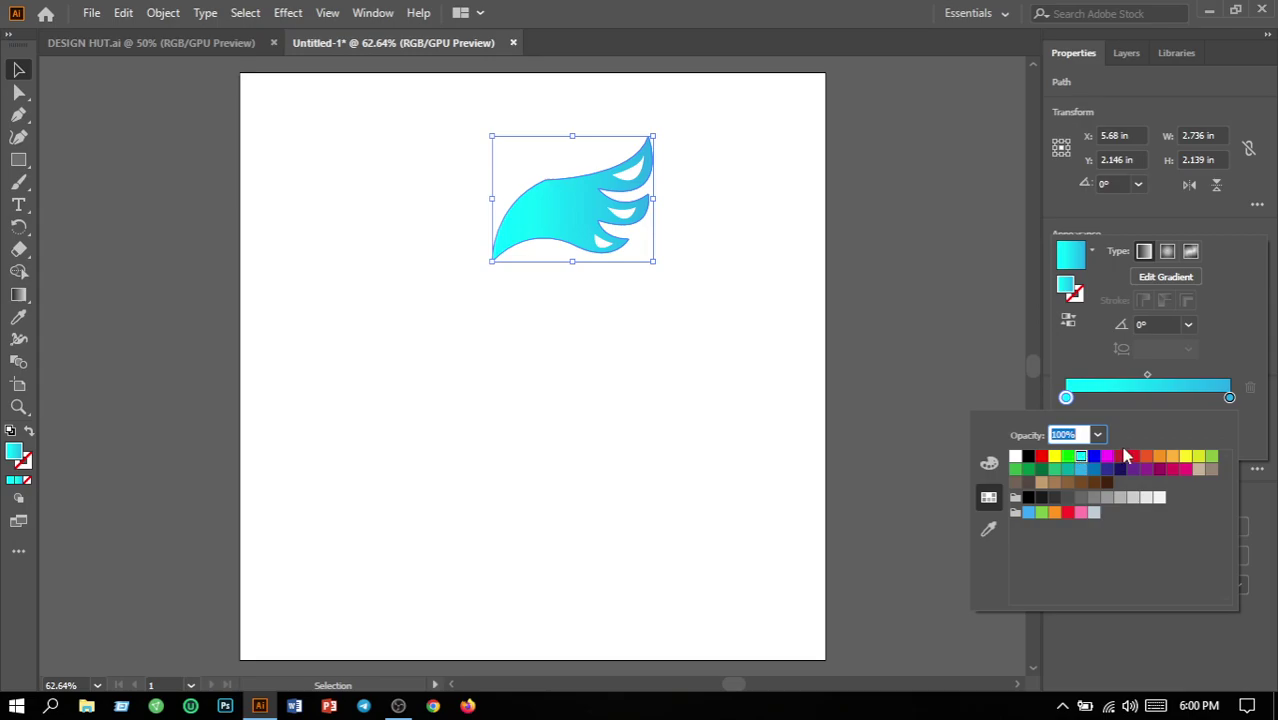
click(1230, 398)
double_click(1230, 398)
click(1094, 470)
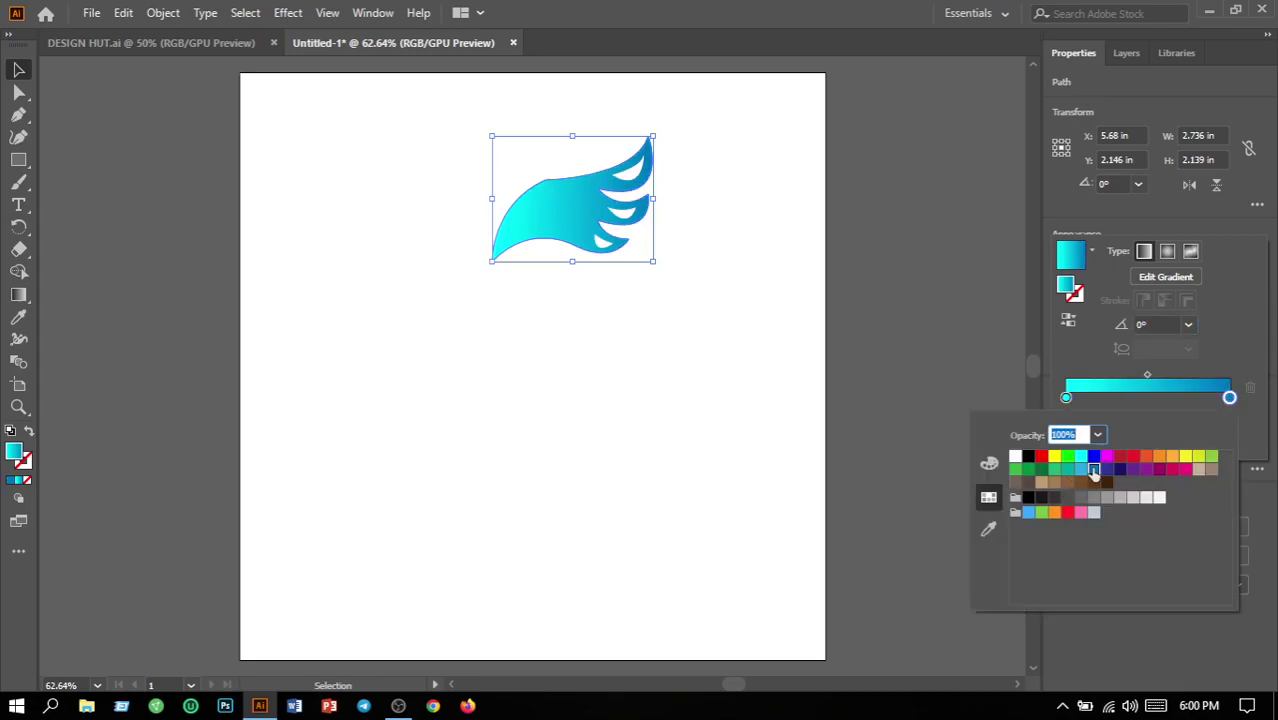
key(Escape)
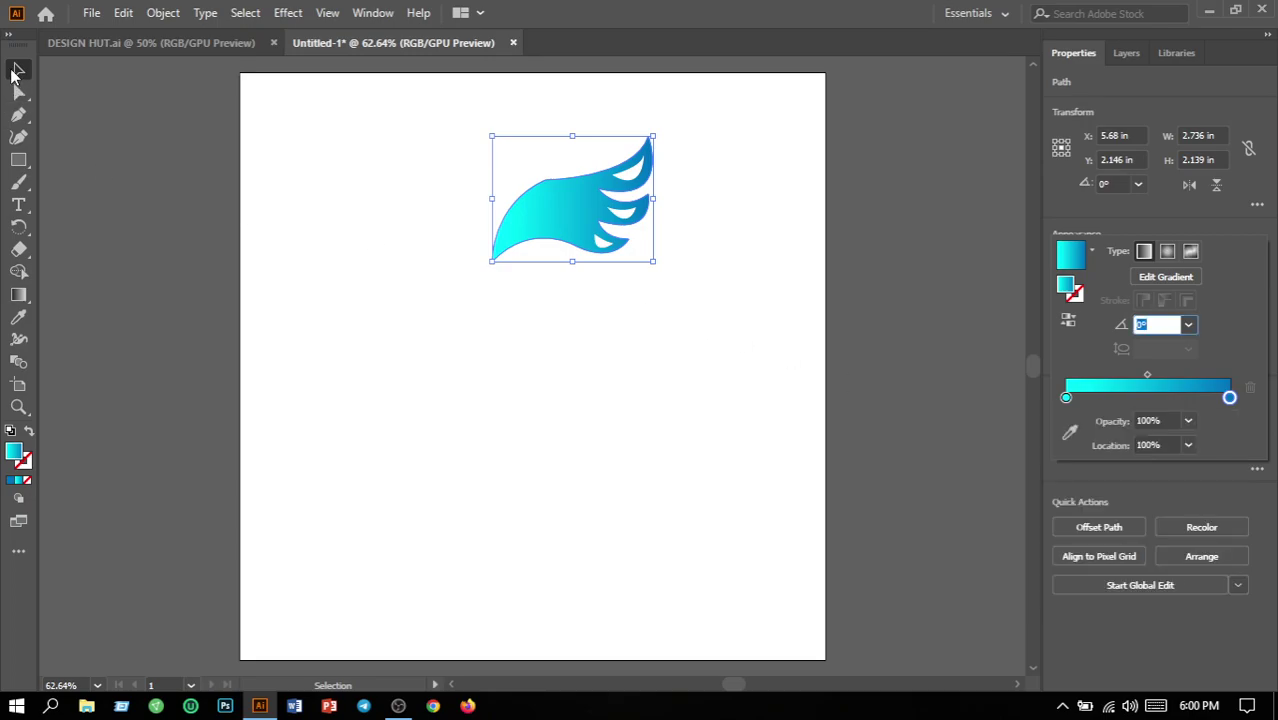
double_click(16, 72)
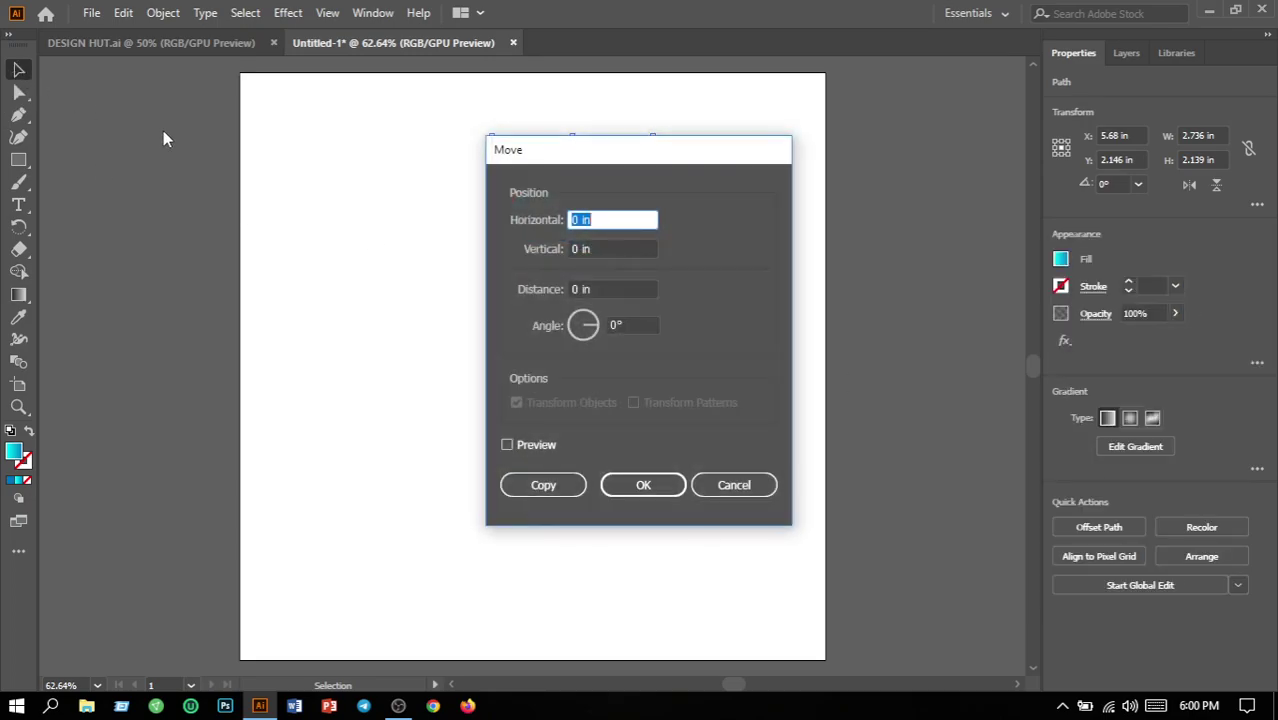
click(735, 487)
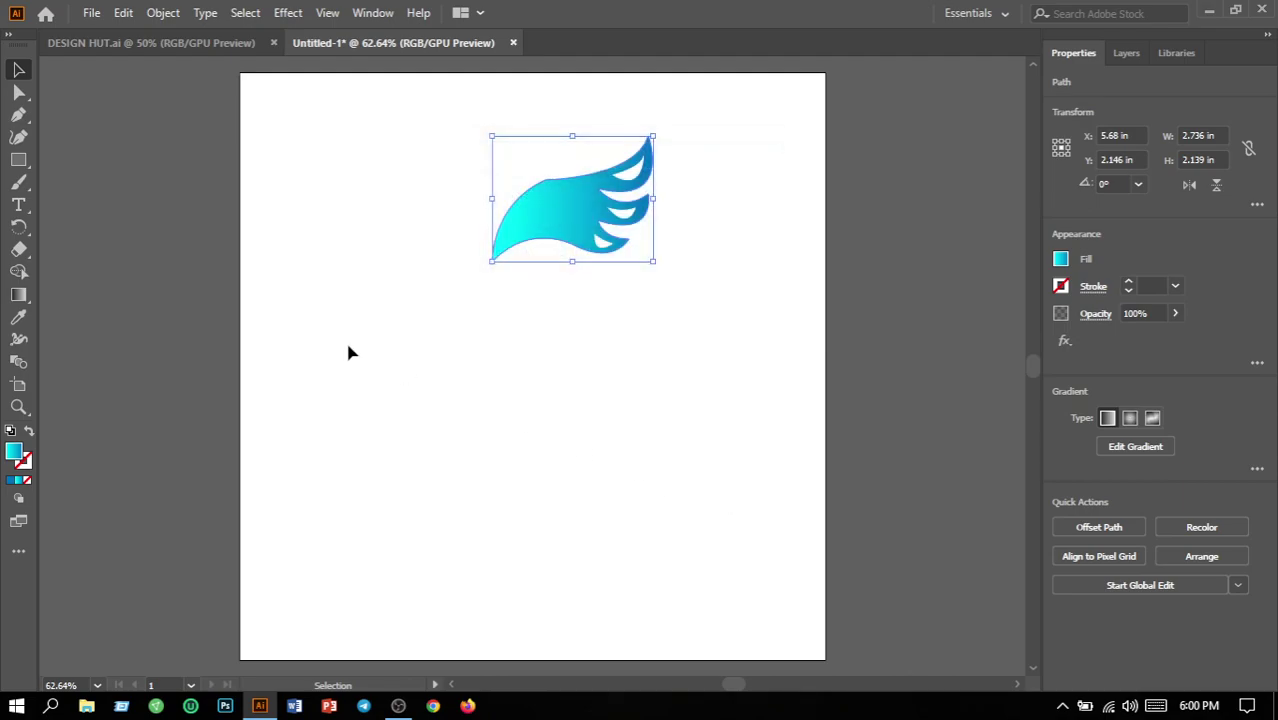
click(350, 350)
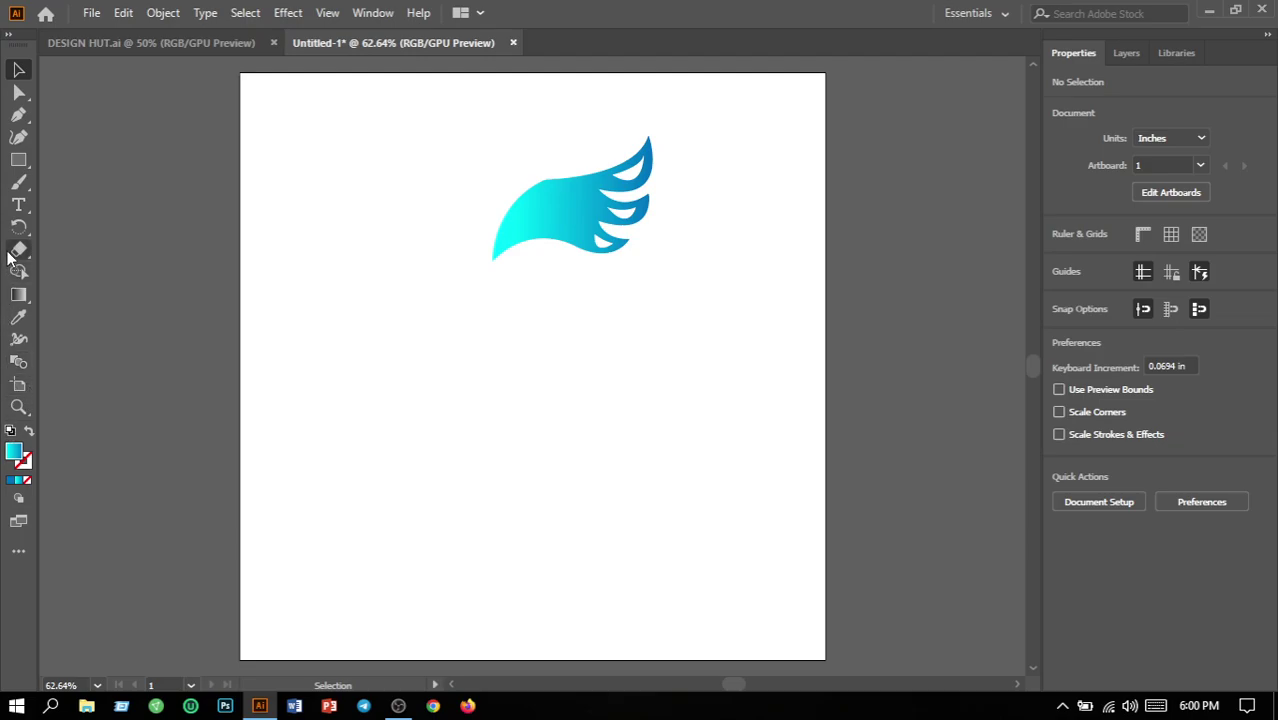
Draw an open, upward-arching curve with the Pen tool inside the wing's upper body, about 1.07 x 0.49 in, with no fill.
click(26, 120)
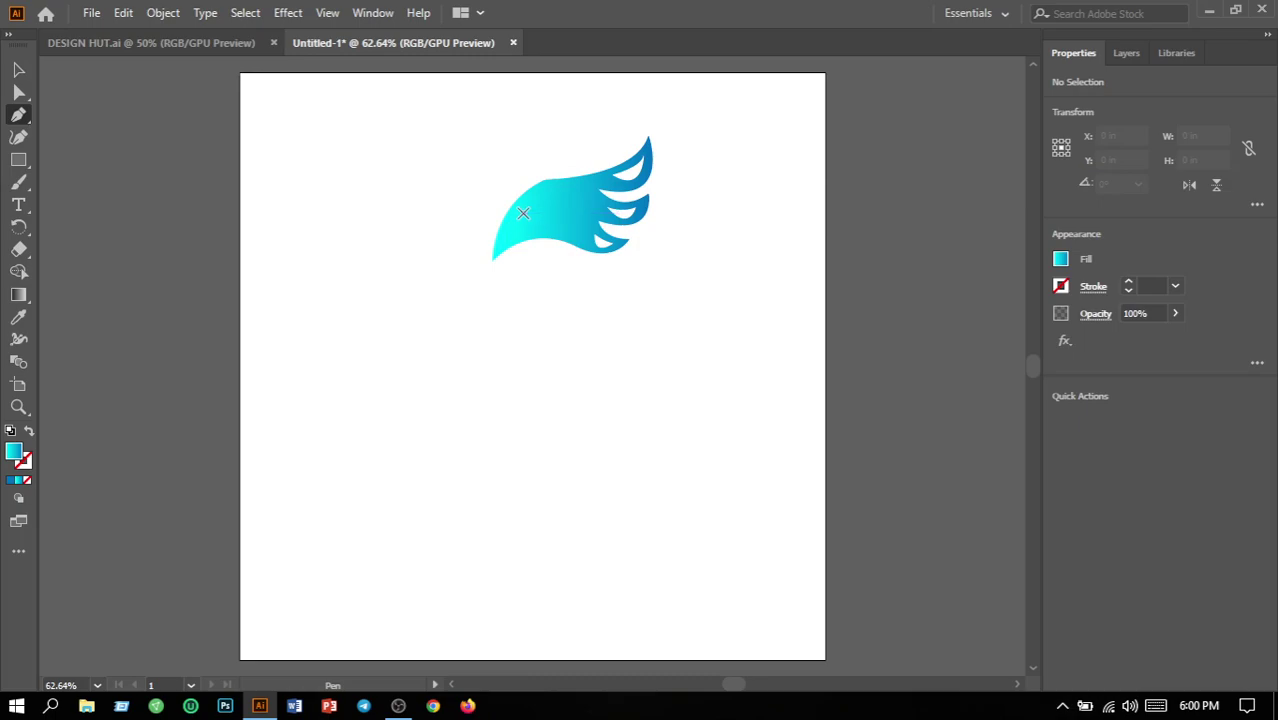
click(523, 213)
drag(597, 188, 638, 178)
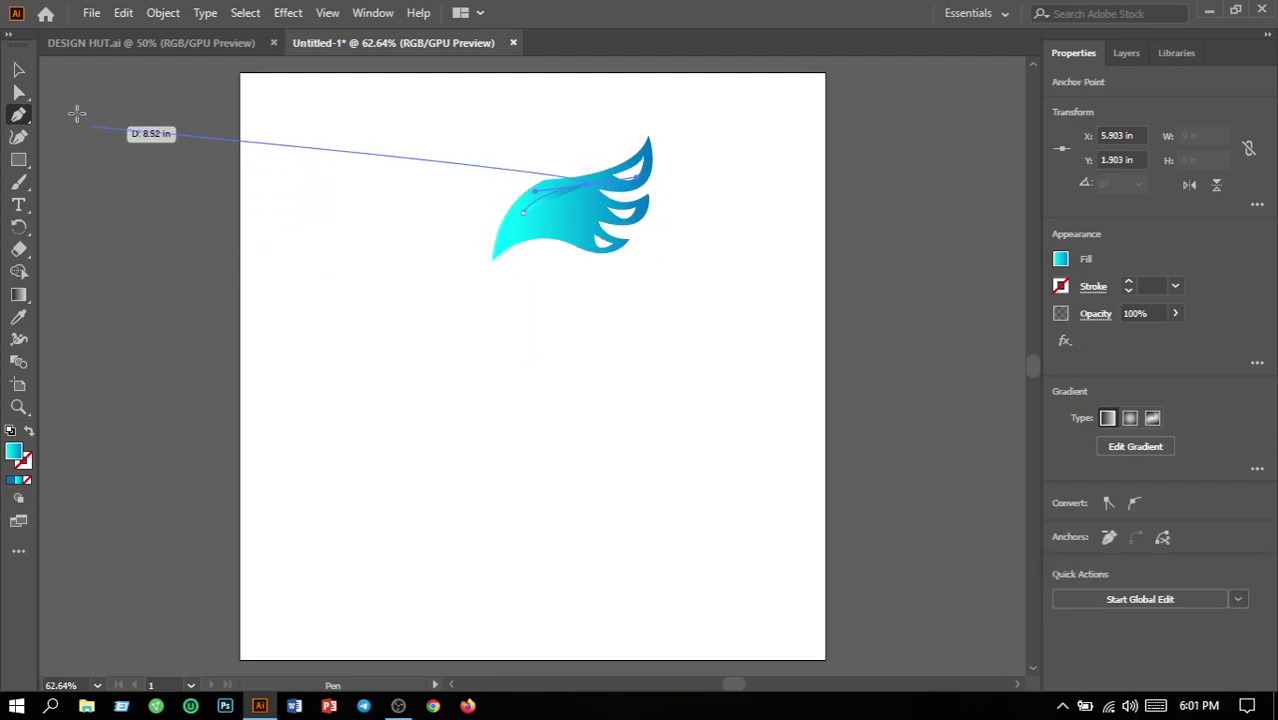
click(20, 76)
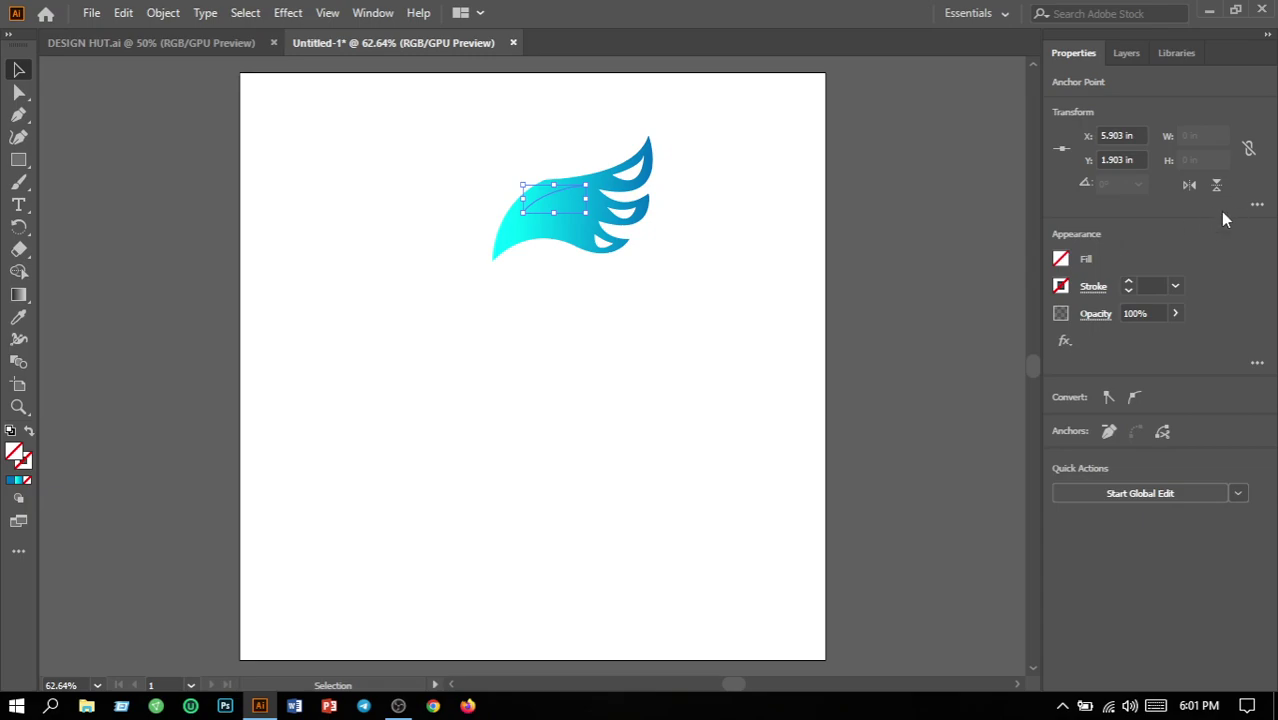
Give the open curve inside the wing a 1 pt white stroke and deselect it.
click(1176, 288)
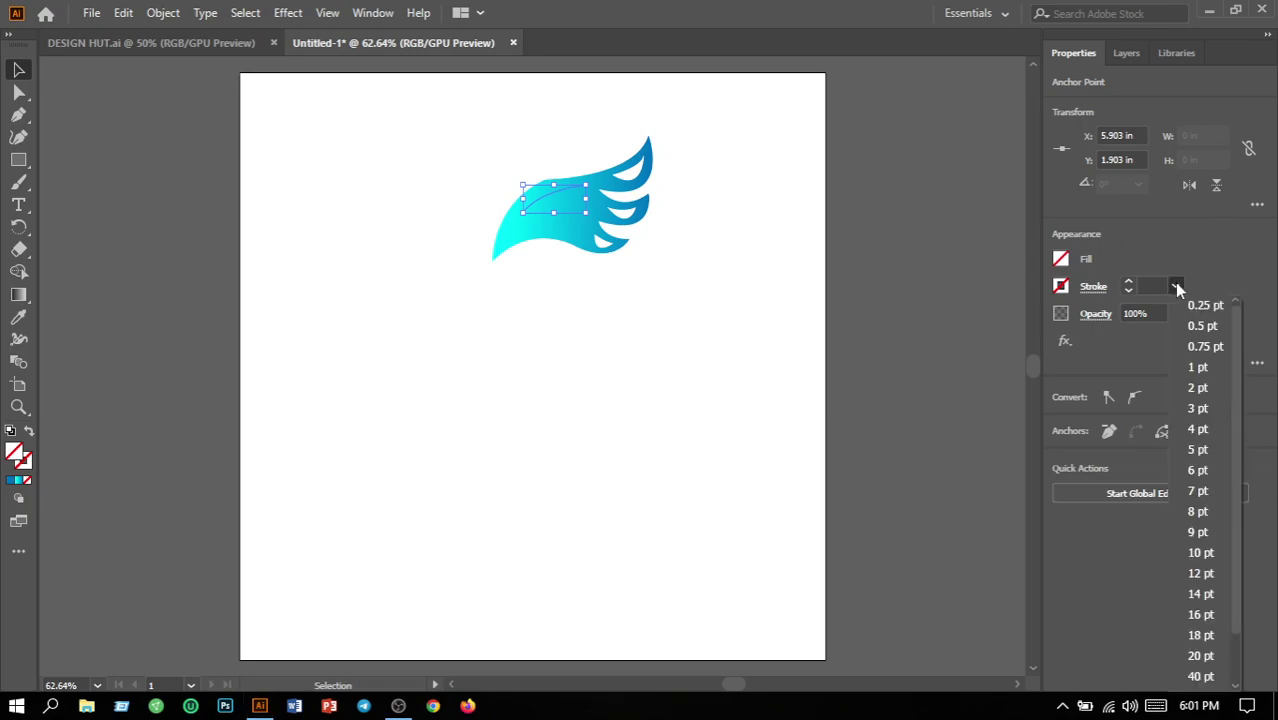
click(1190, 366)
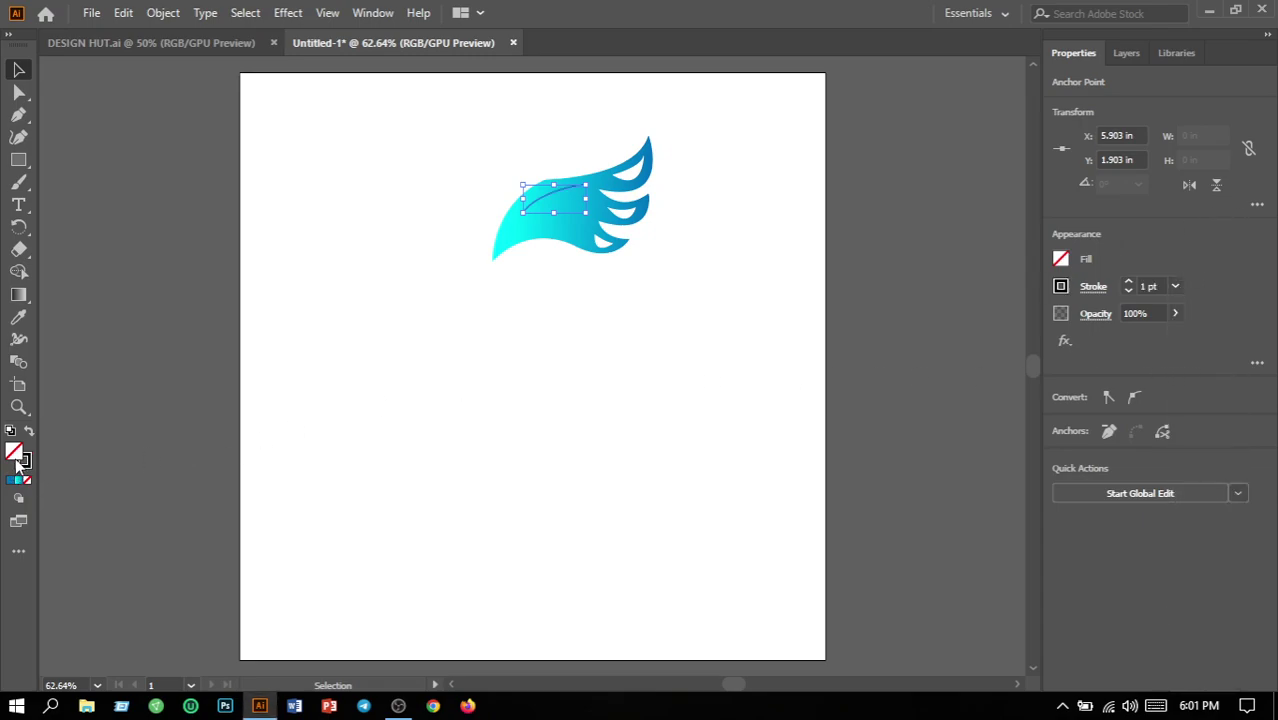
click(1064, 288)
click(250, 133)
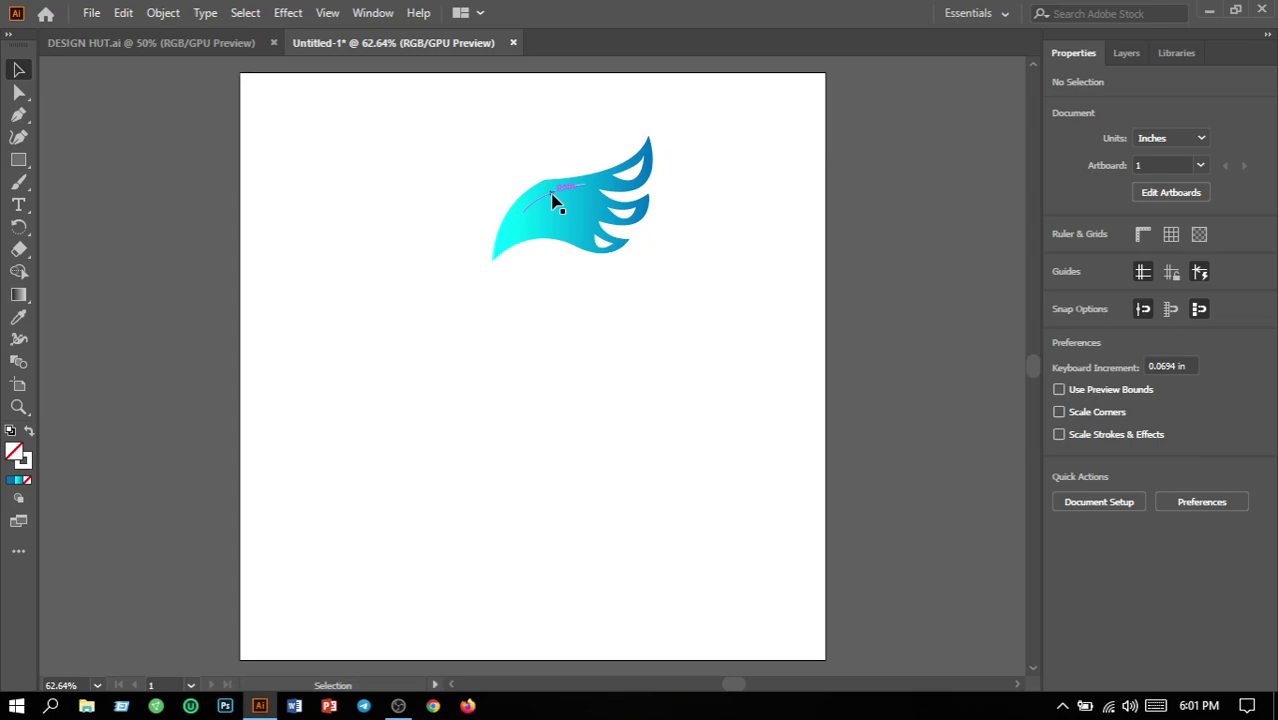
Duplicate the white curve twice below the original and rotate both copies clockwise, the middle one by about 11°, so the three lines fan out.
drag(556, 202, 560, 214)
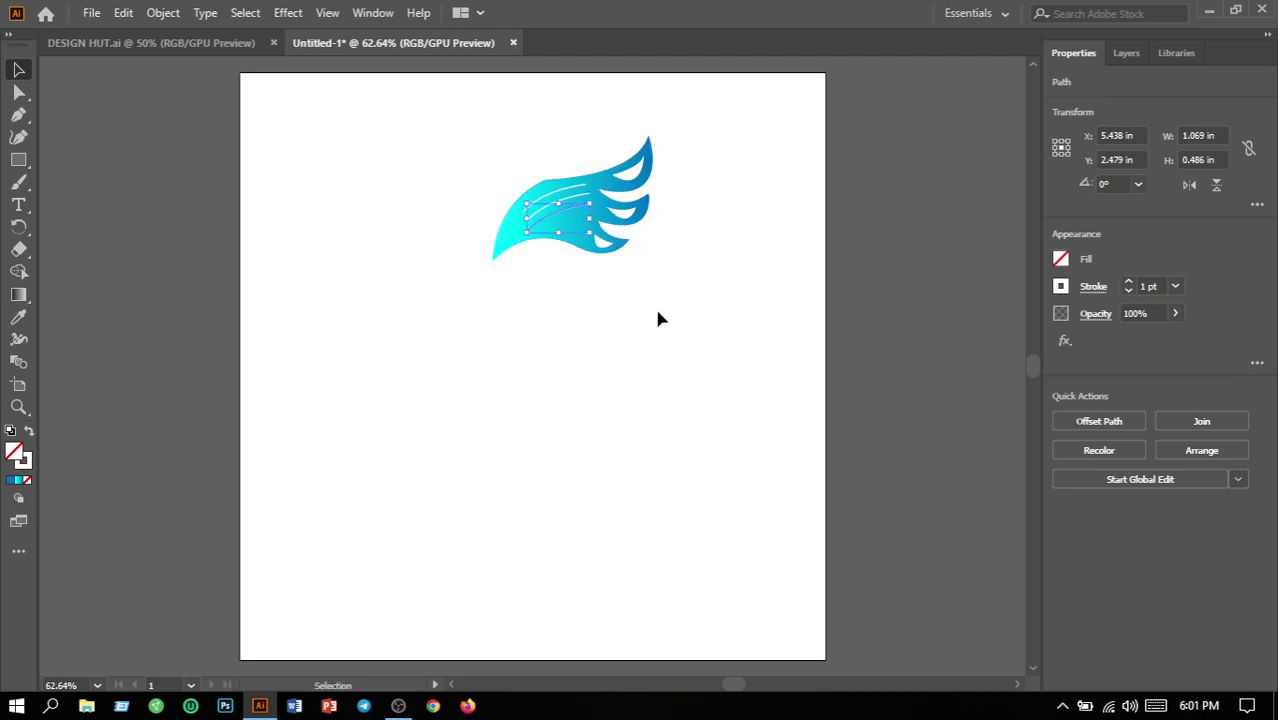
click(641, 323)
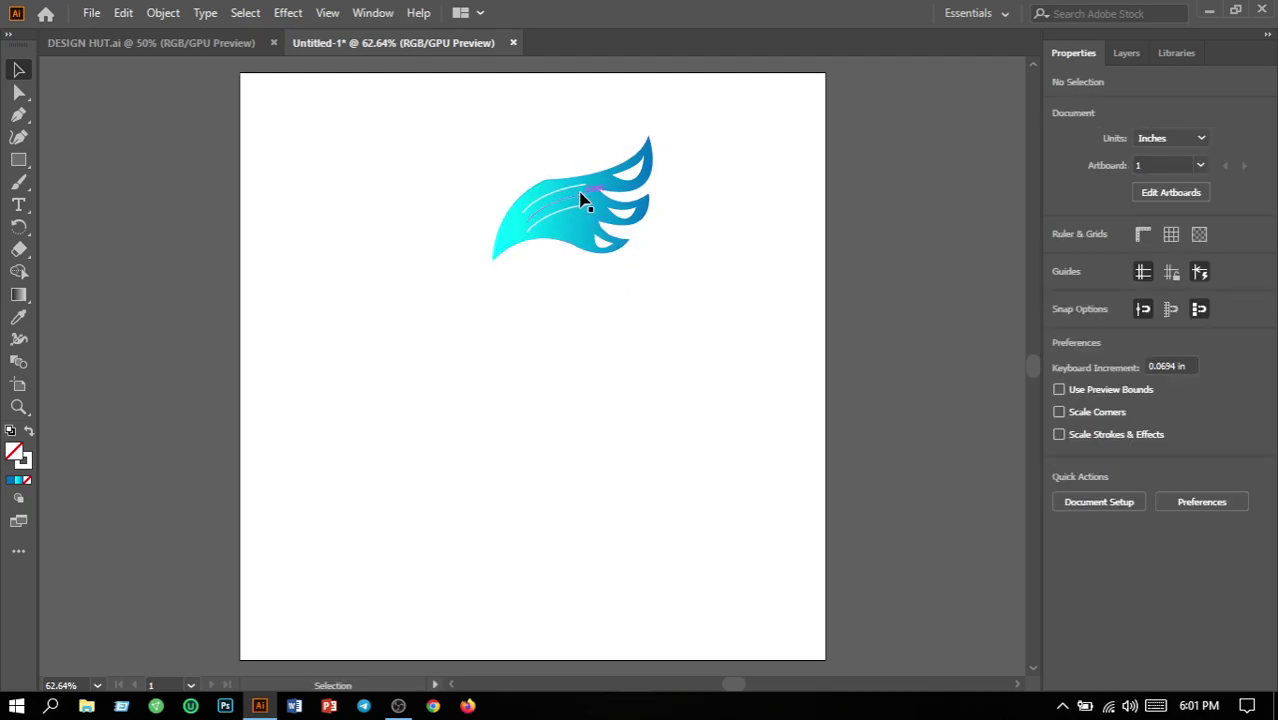
click(592, 200)
mouse_move(593, 201)
mouse_down()
mouse_move(598, 186)
mouse_move(607, 196)
mouse_up()
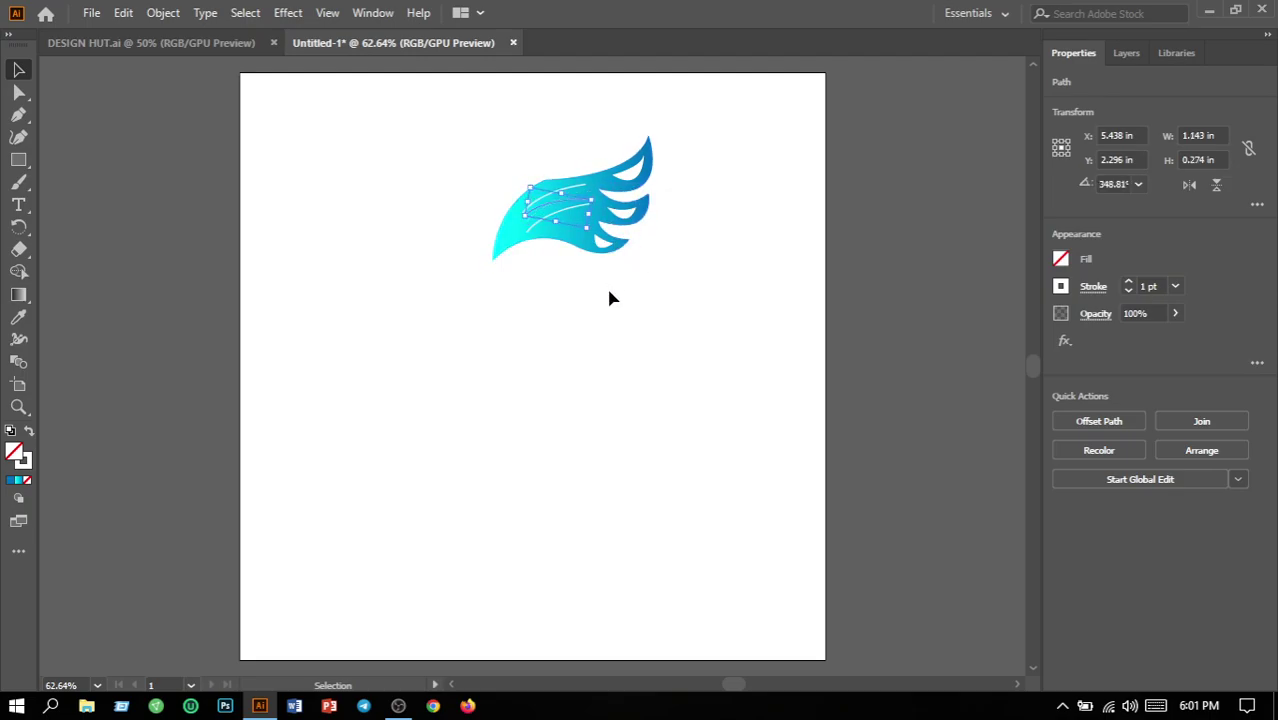
click(612, 298)
click(569, 216)
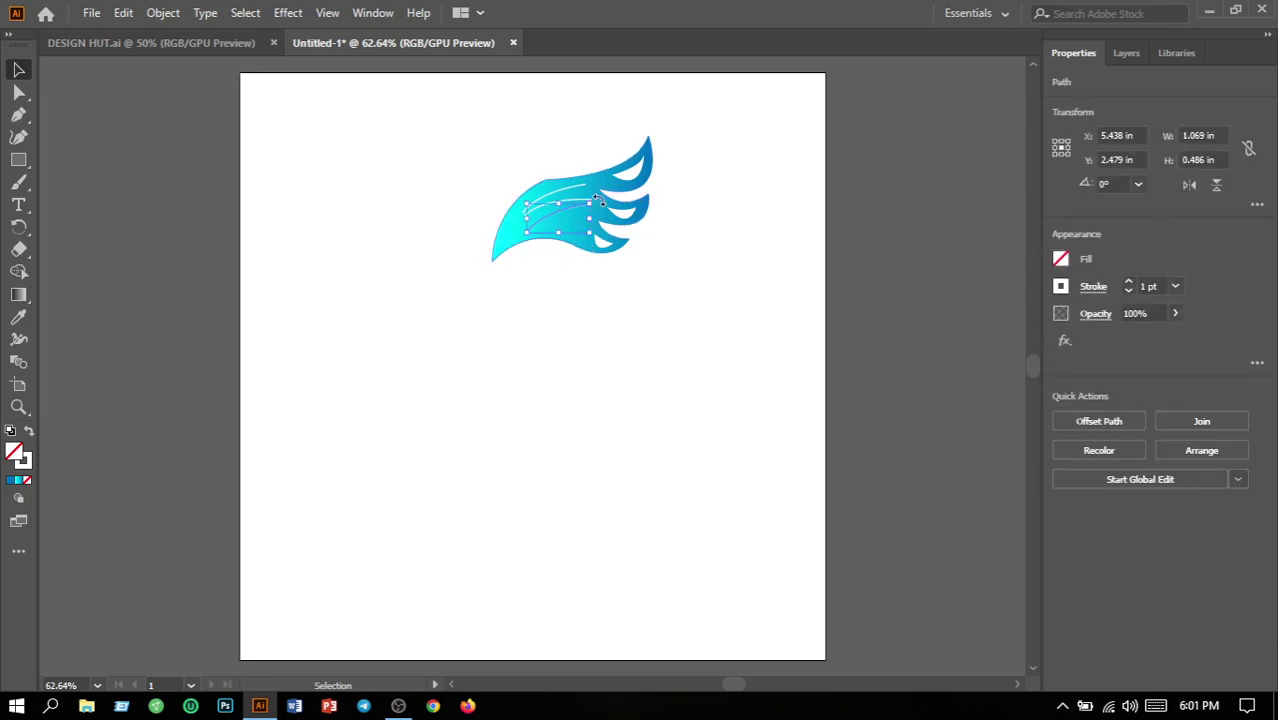
drag(596, 200, 730, 286)
click(730, 286)
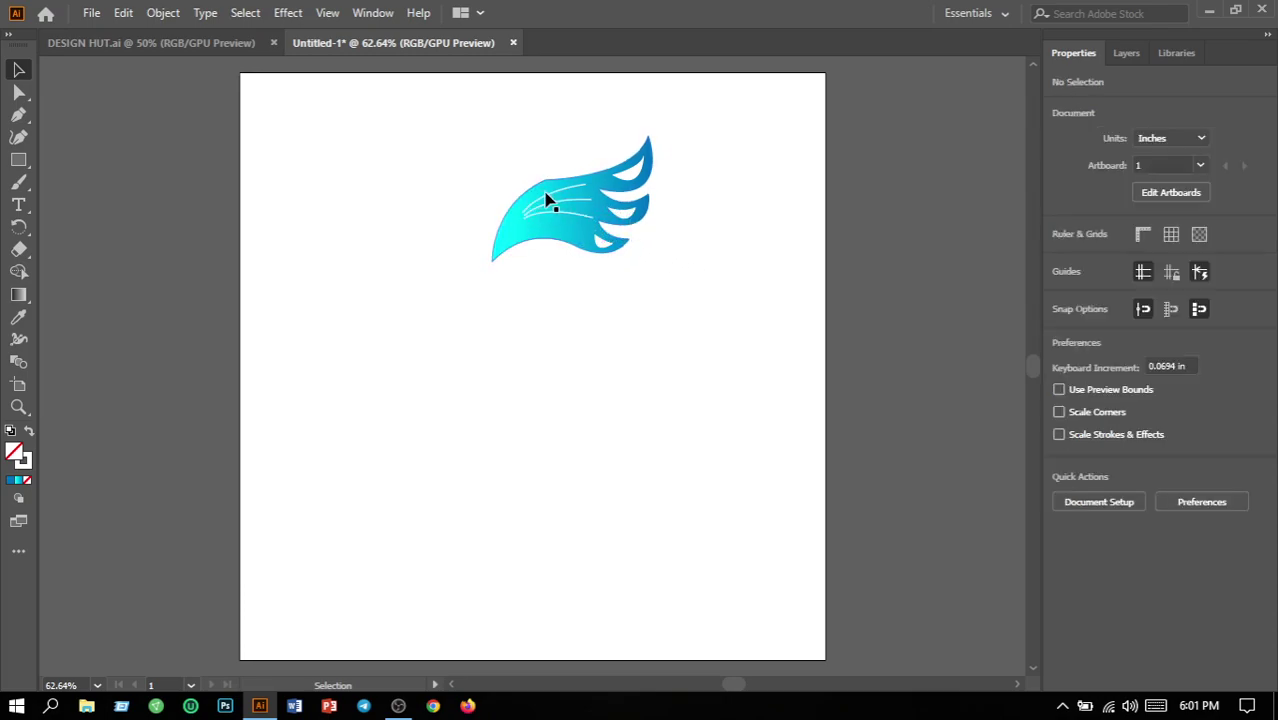
Shift the three white curves together slightly down and left within the wing, then nudge the top curve slightly right and up.
click(548, 200)
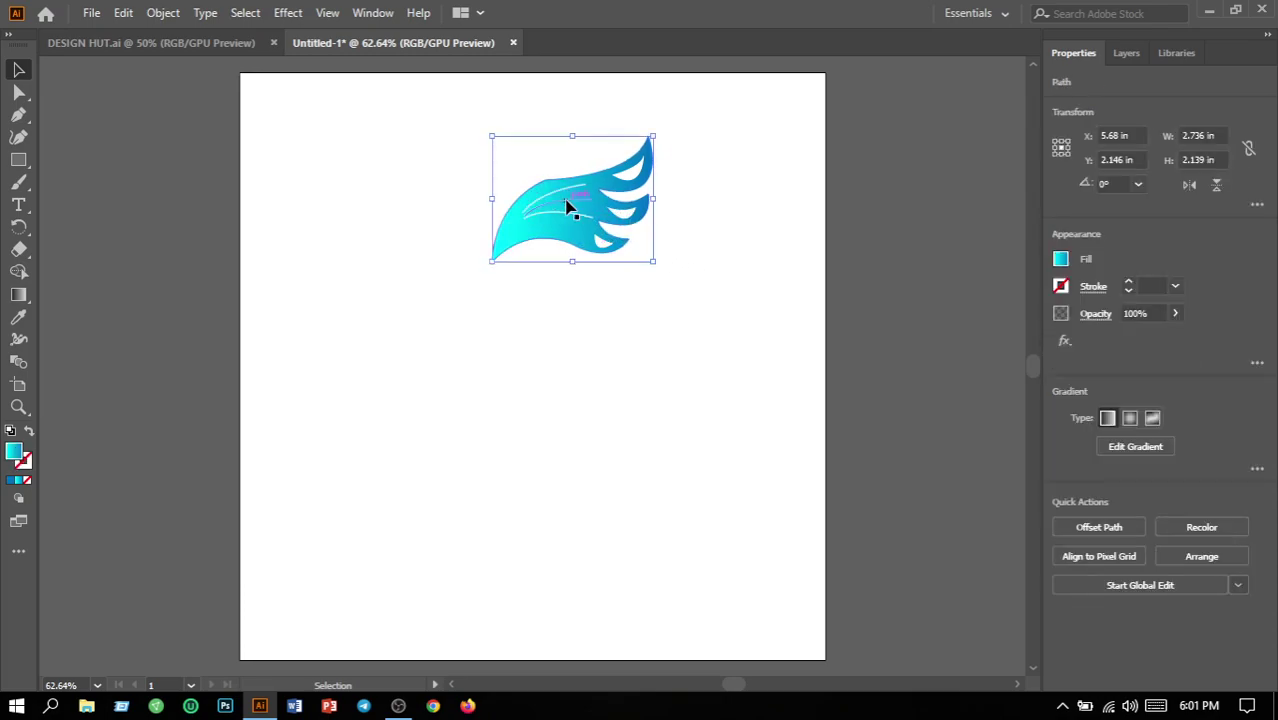
click(676, 263)
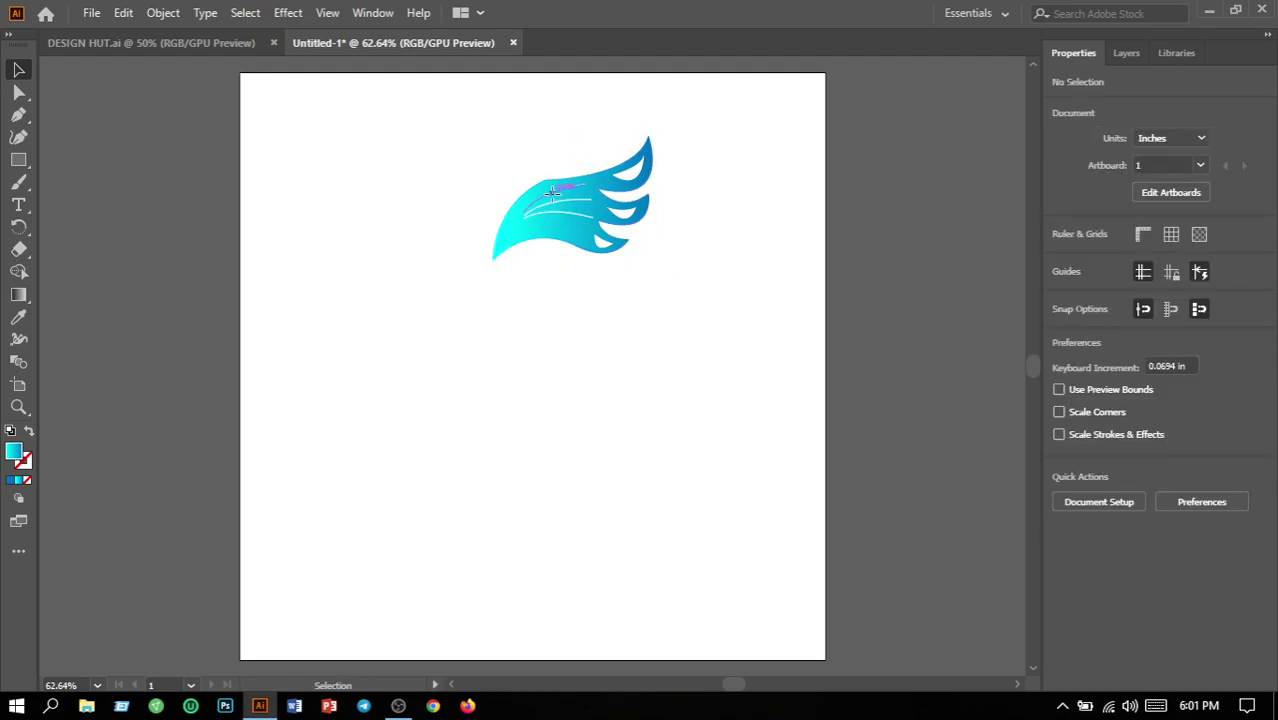
click(557, 203)
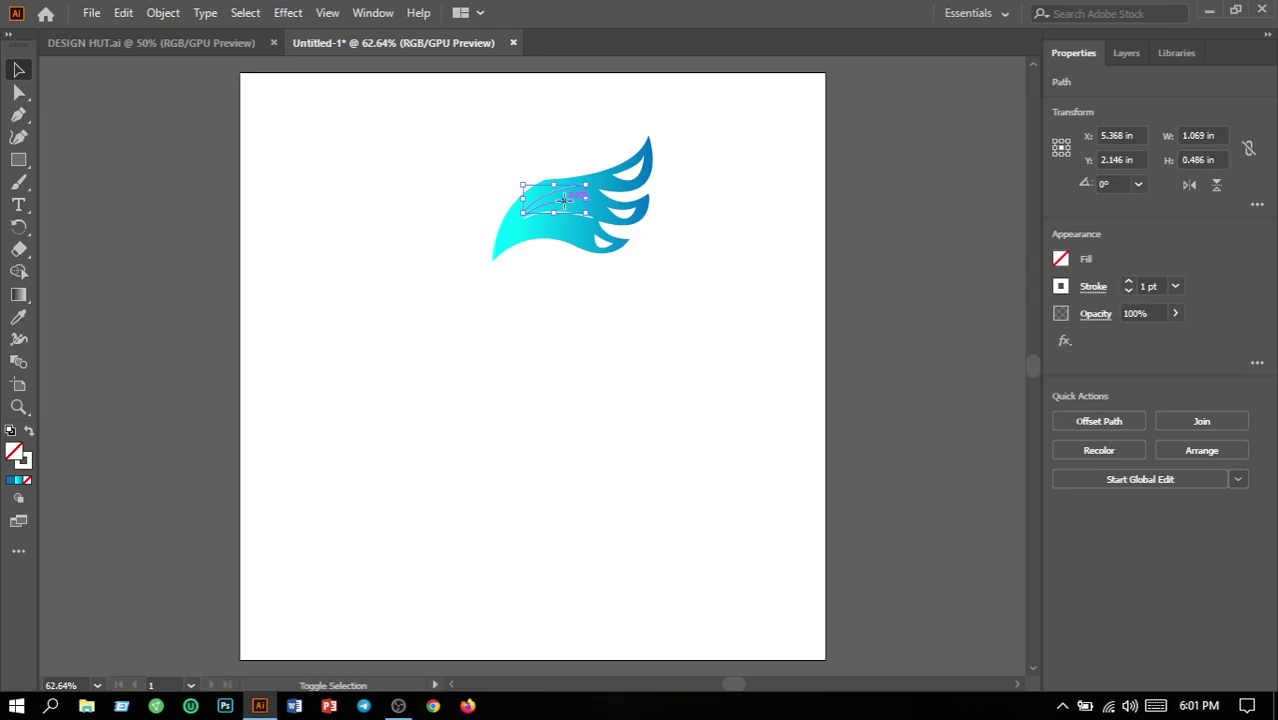
shift+click(570, 218)
shift+click(572, 220)
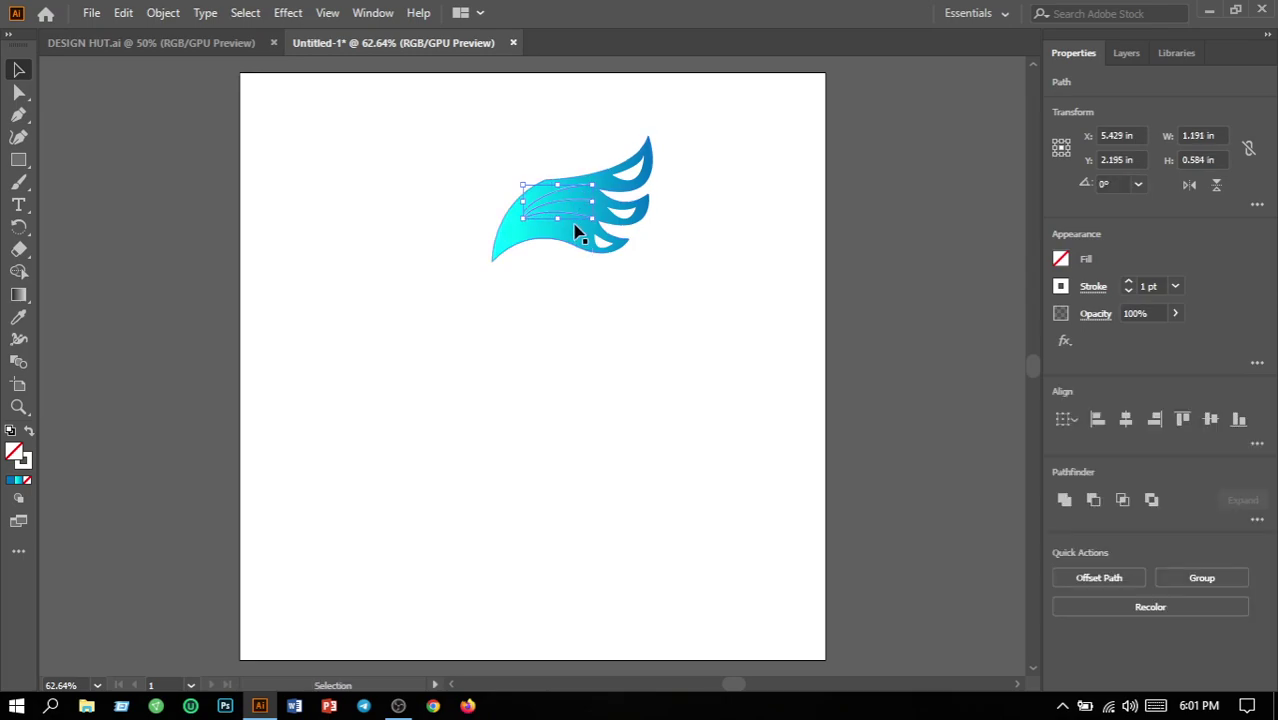
drag(575, 220, 572, 224)
click(655, 318)
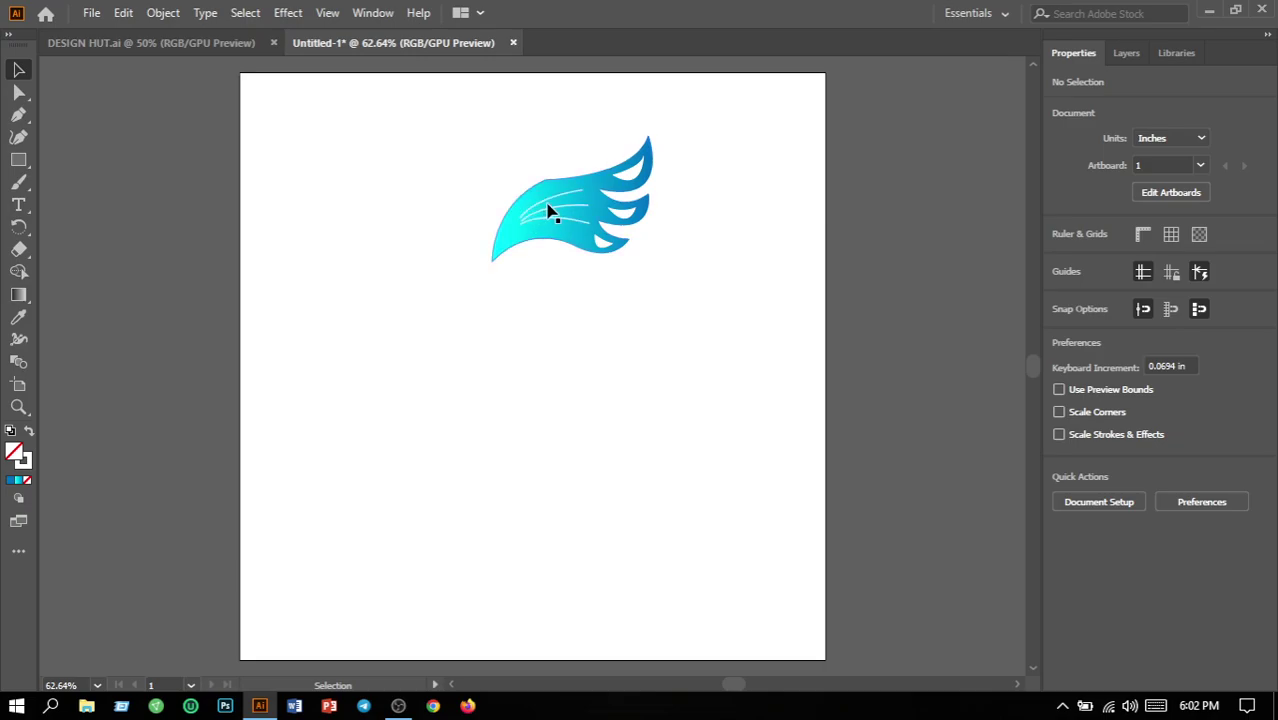
drag(551, 205, 559, 203)
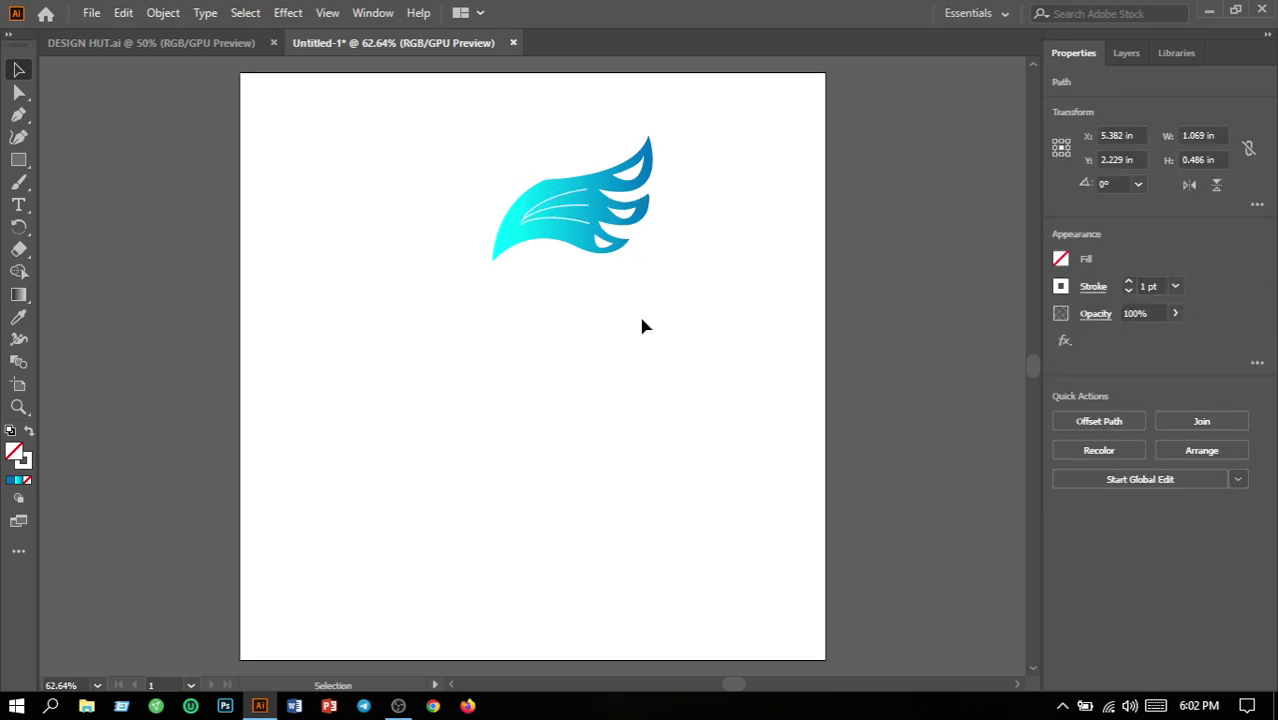
click(608, 347)
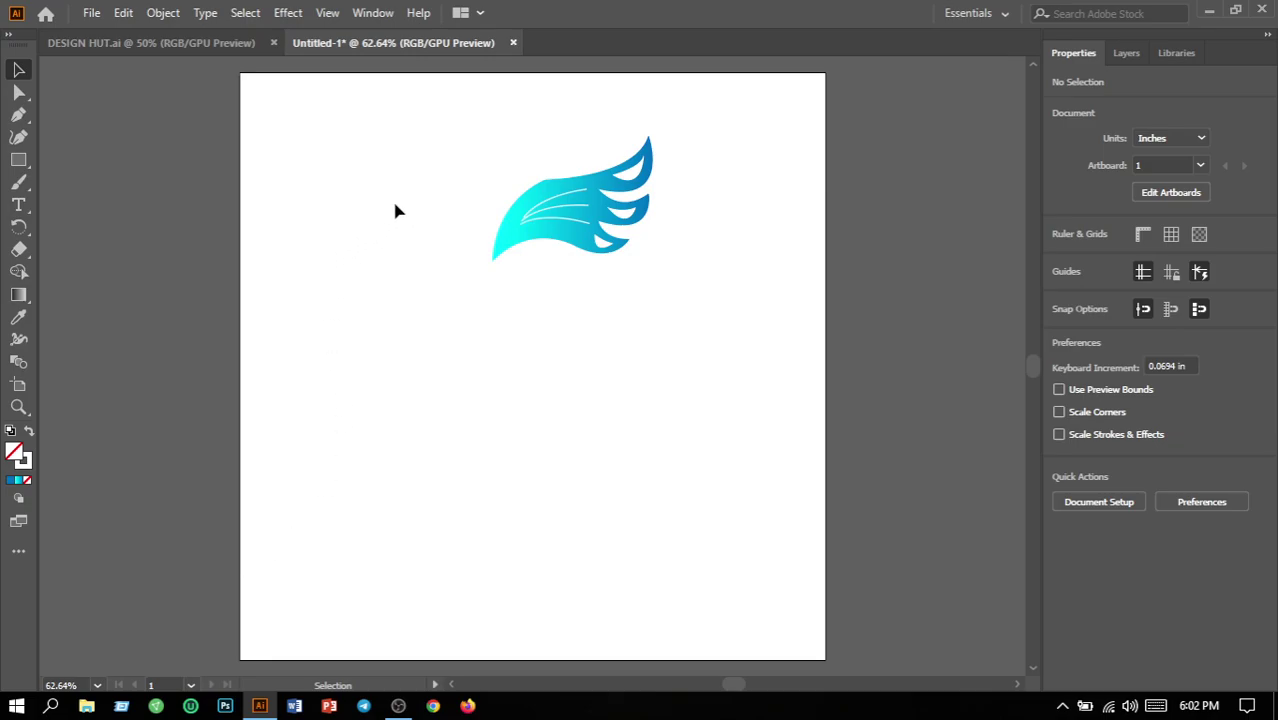
Duplicate the complete wing below the original at about X 5 in, Y 4.49 in, and flip the copy both vertically and horizontally.
drag(452, 127, 812, 328)
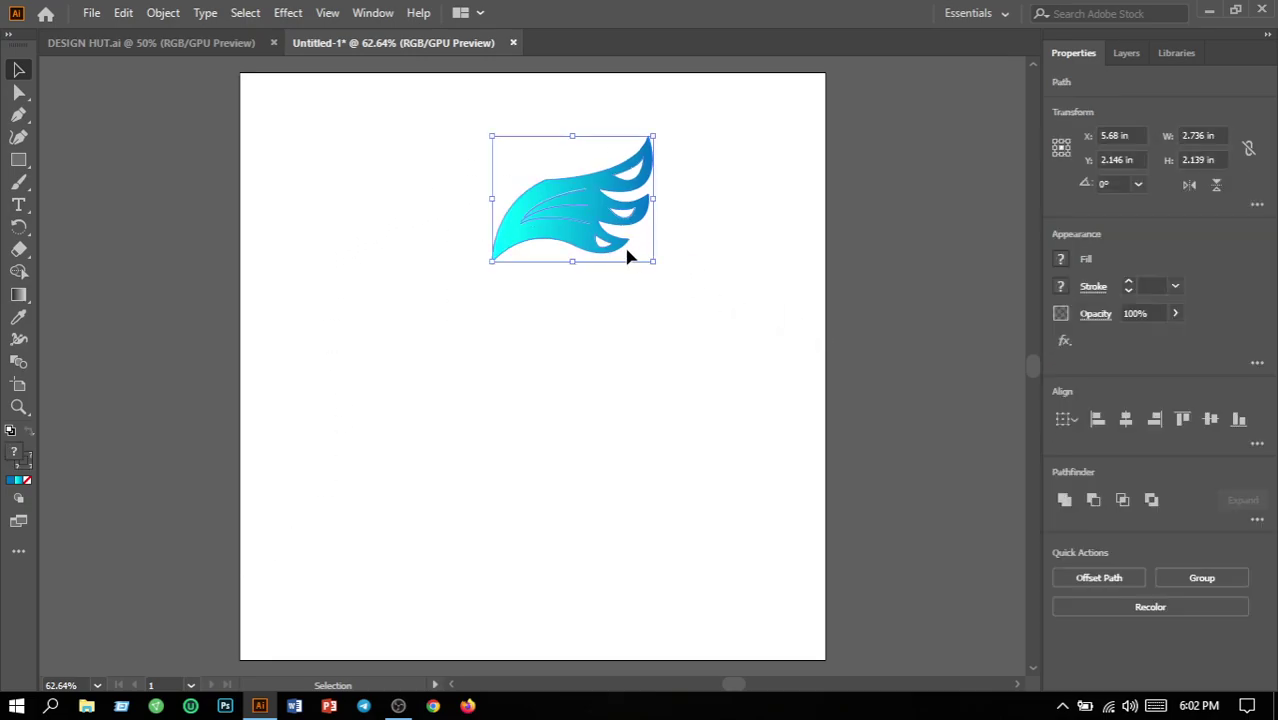
drag(621, 246, 582, 384)
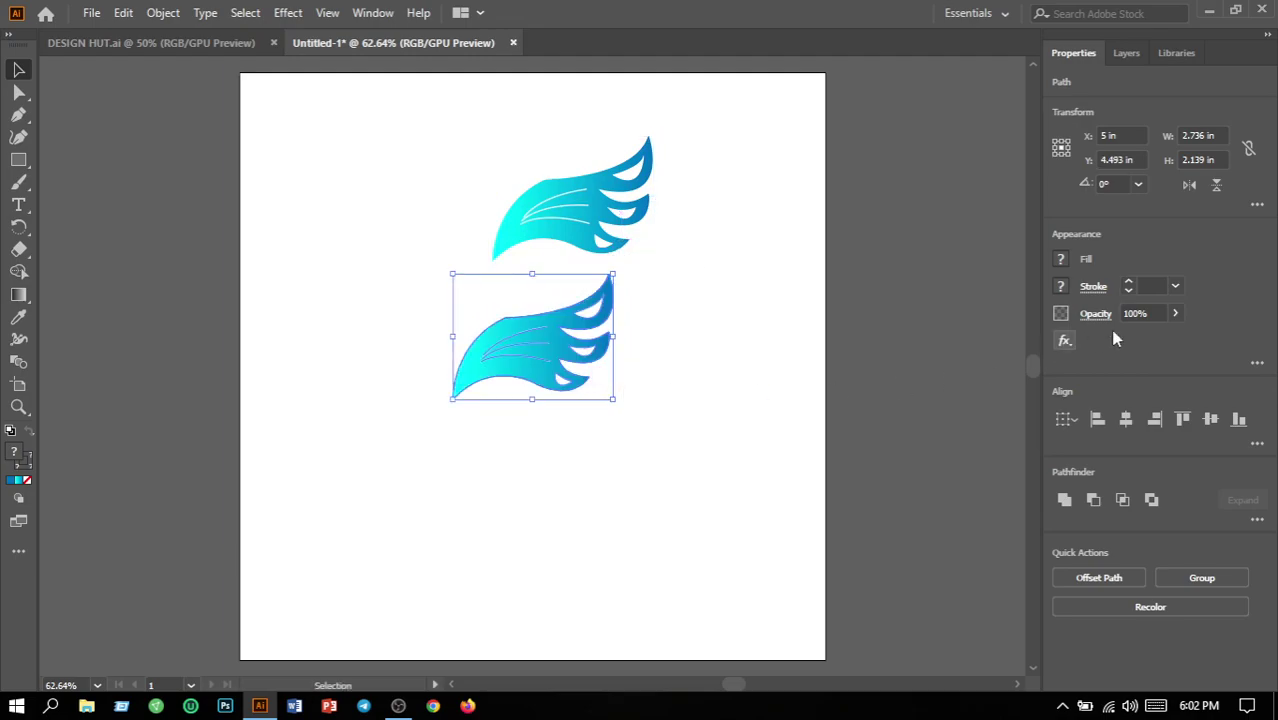
click(1216, 185)
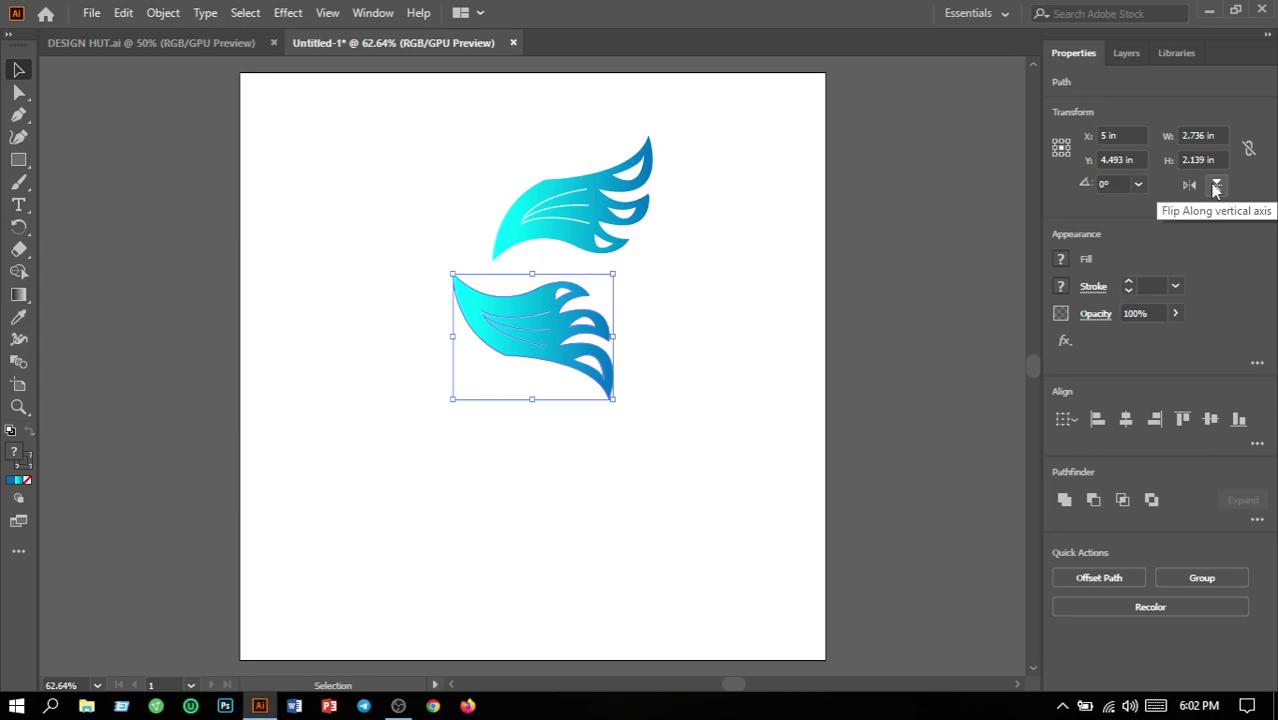
click(1188, 188)
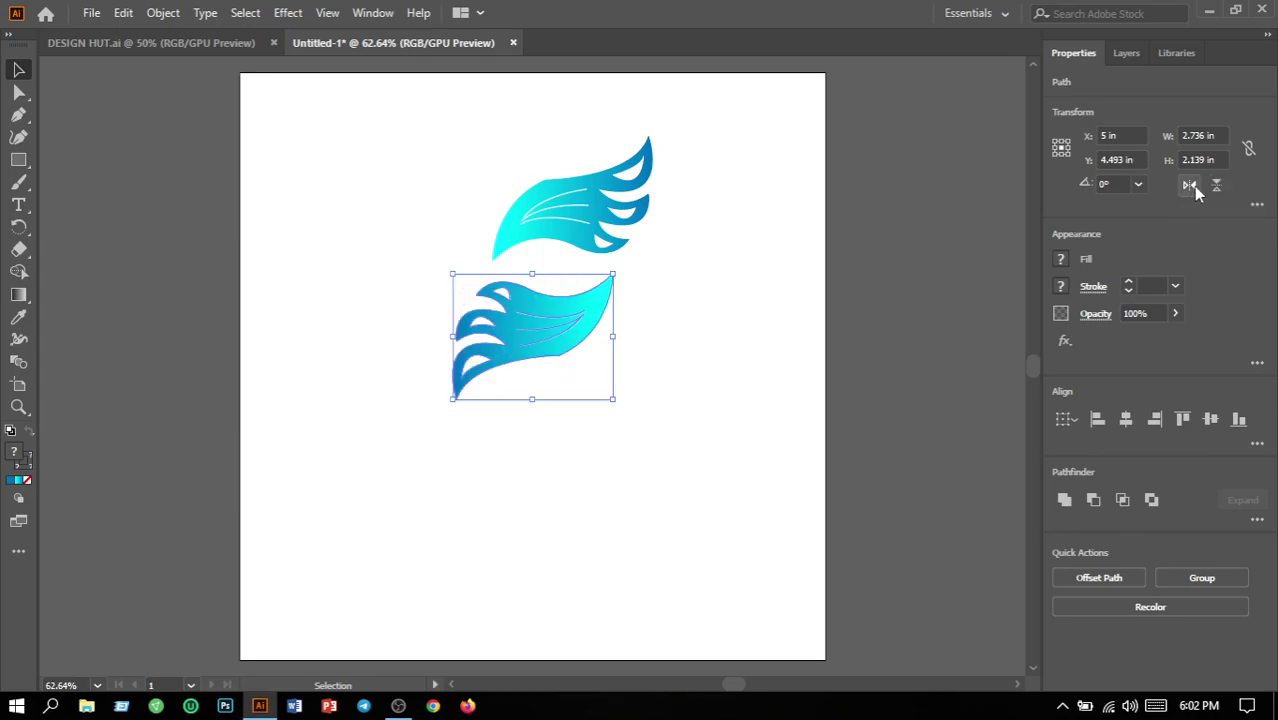
Flip the lower wing copy vertically and place it left of the original at about X 2.94 in, Y 2.23 in, inner tips meeting.
click(1216, 186)
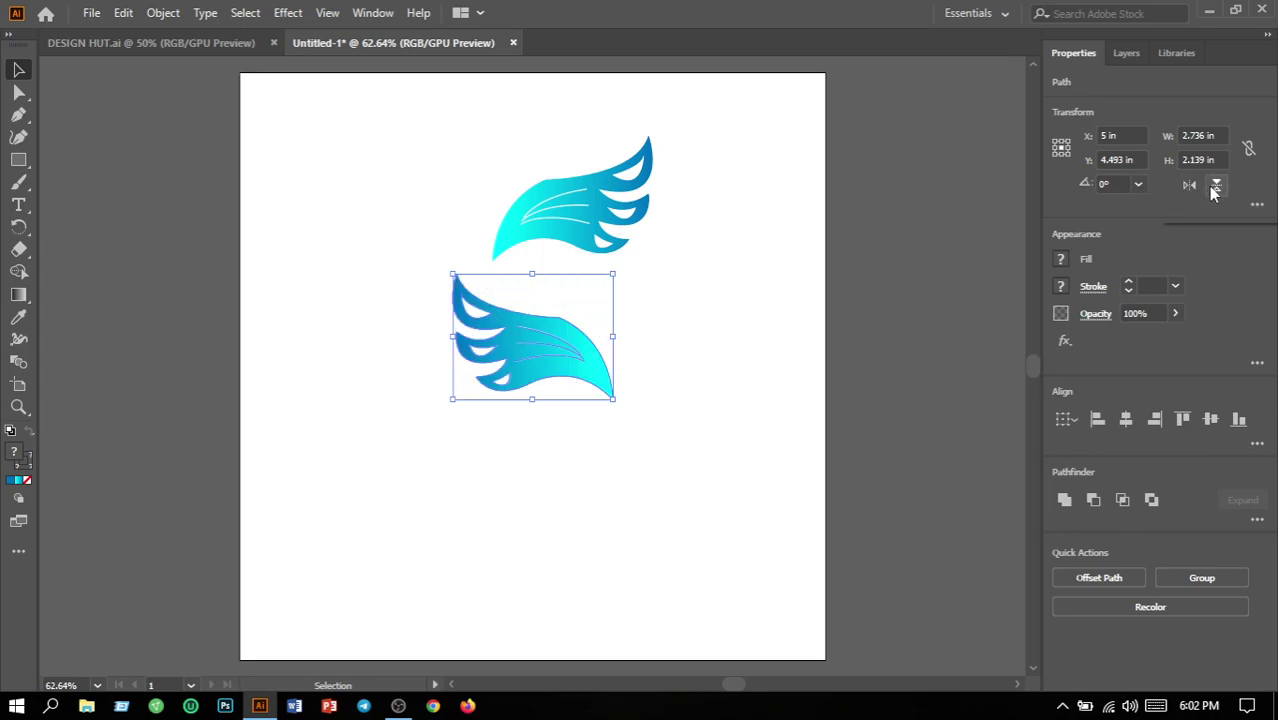
click(657, 425)
drag(424, 320, 593, 429)
drag(558, 383, 442, 252)
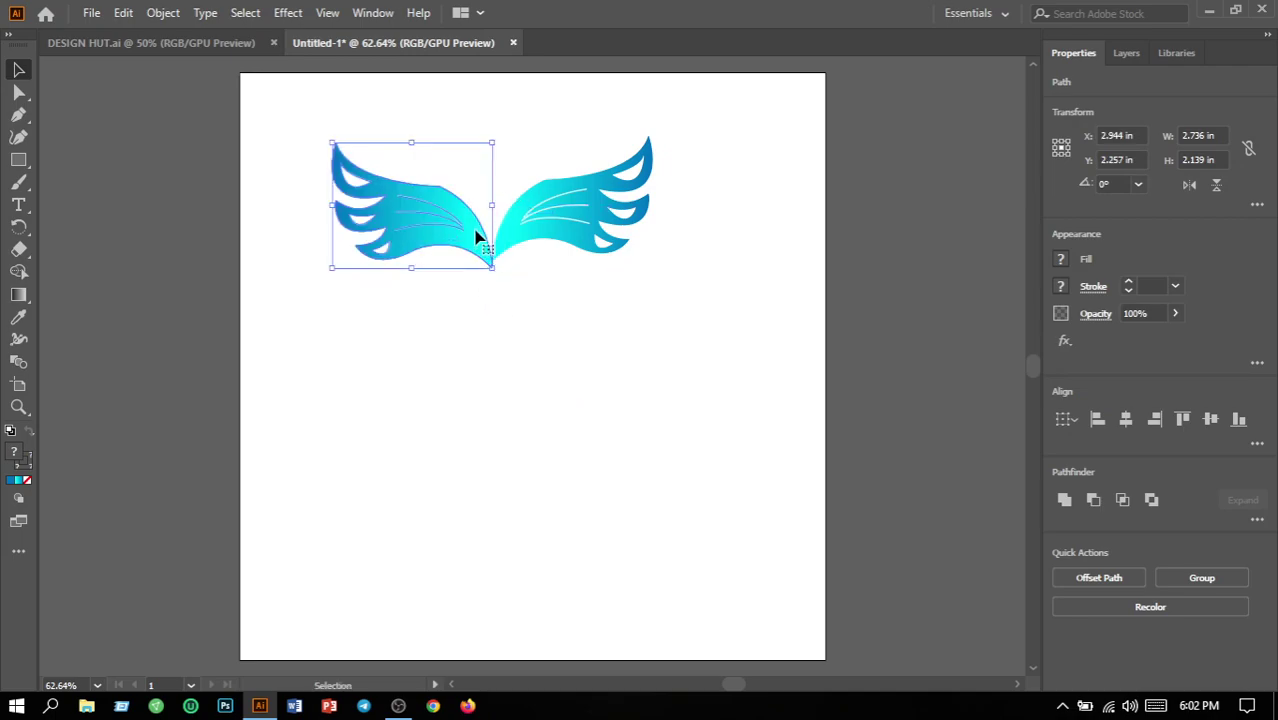
drag(483, 218, 485, 216)
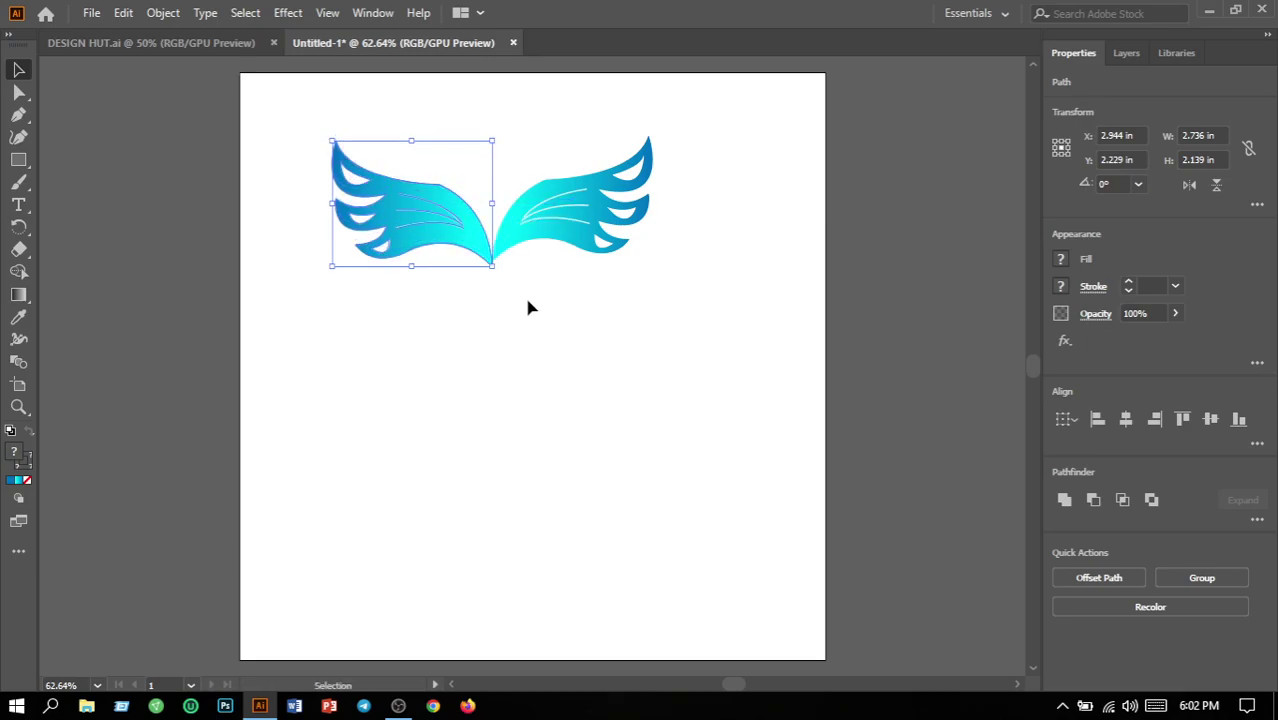
Nudge the left wing up to about Y 2.16 in to level it with the right wing, and deselect it.
key(Up)
key(Up)
key(Up)
key(Up)
key(Up)
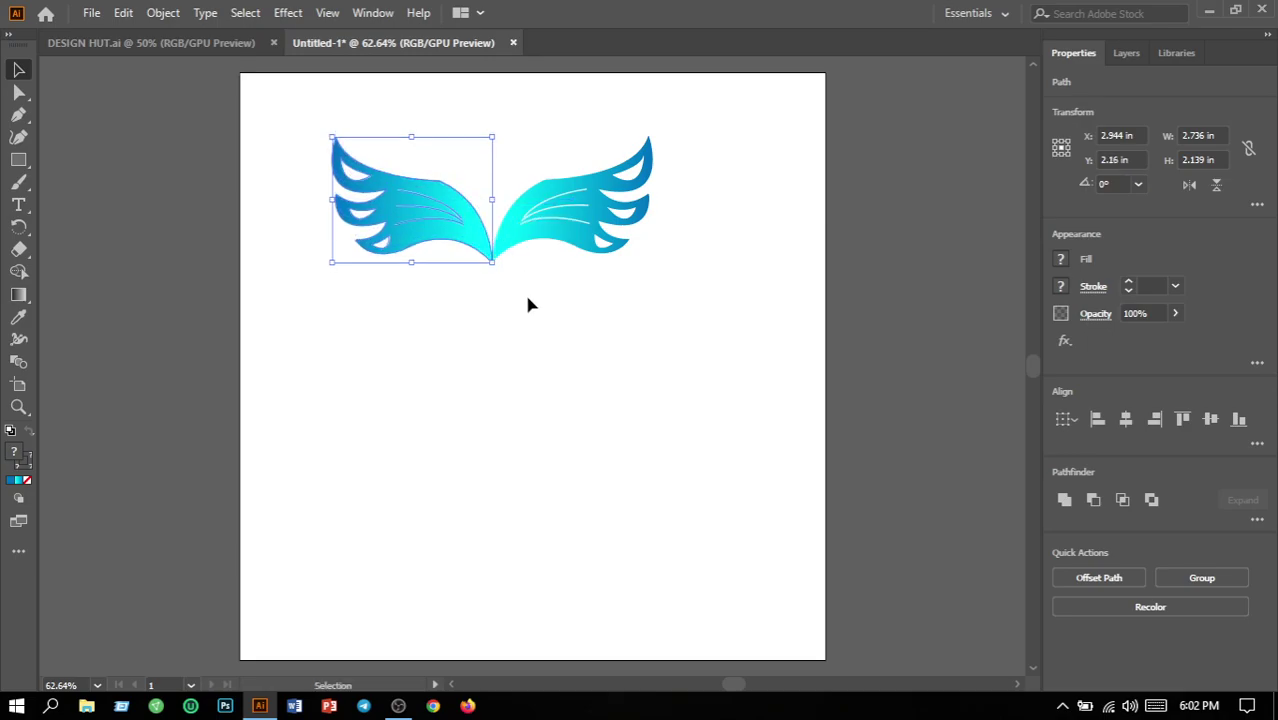
click(528, 305)
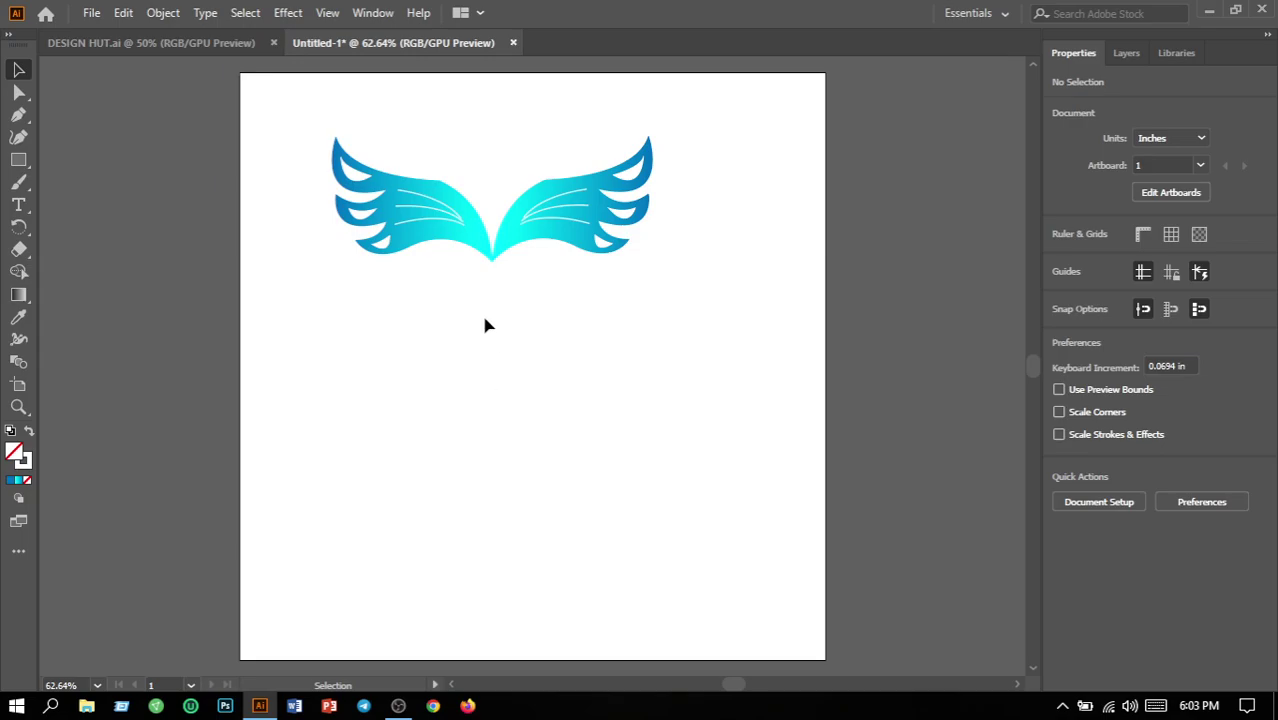
Move both wings together to the middle of the artboard at about X 5.01 in, Y 5.14 in, and leave them deselected.
drag(290, 150, 745, 355)
drag(528, 243, 572, 426)
click(580, 509)
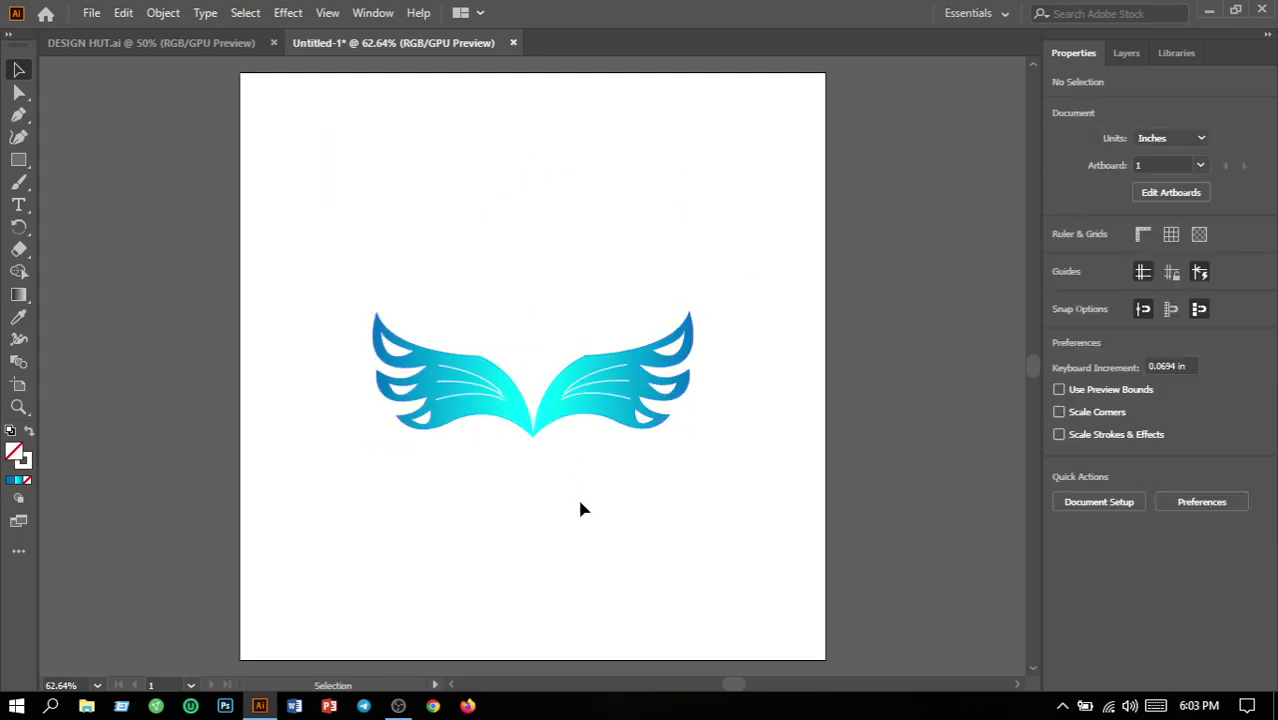
drag(326, 222, 737, 485)
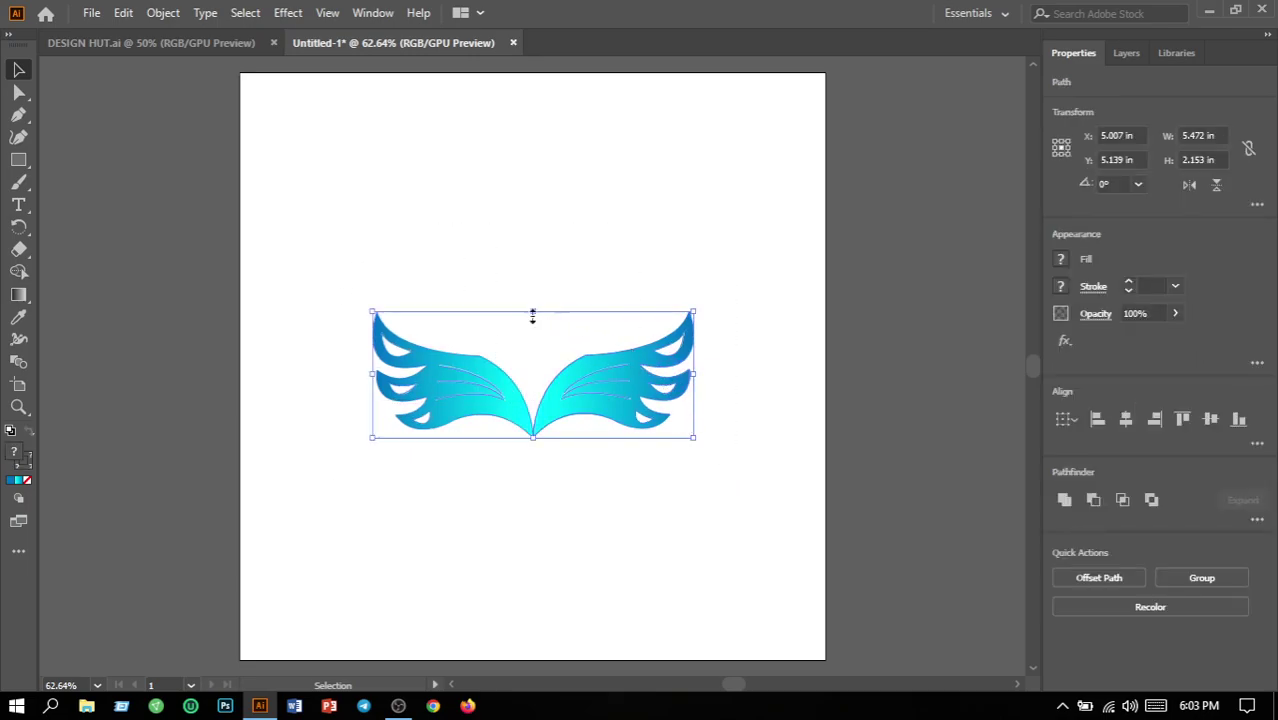
click(622, 490)
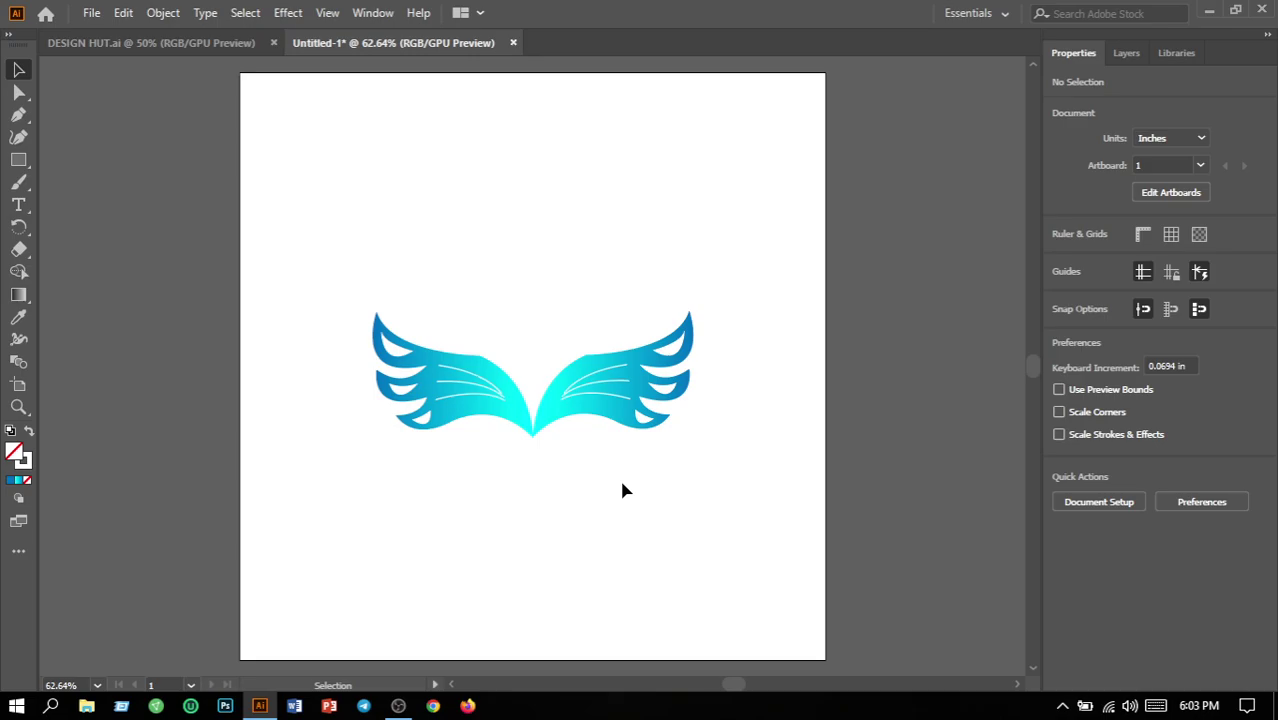
click(400, 706)
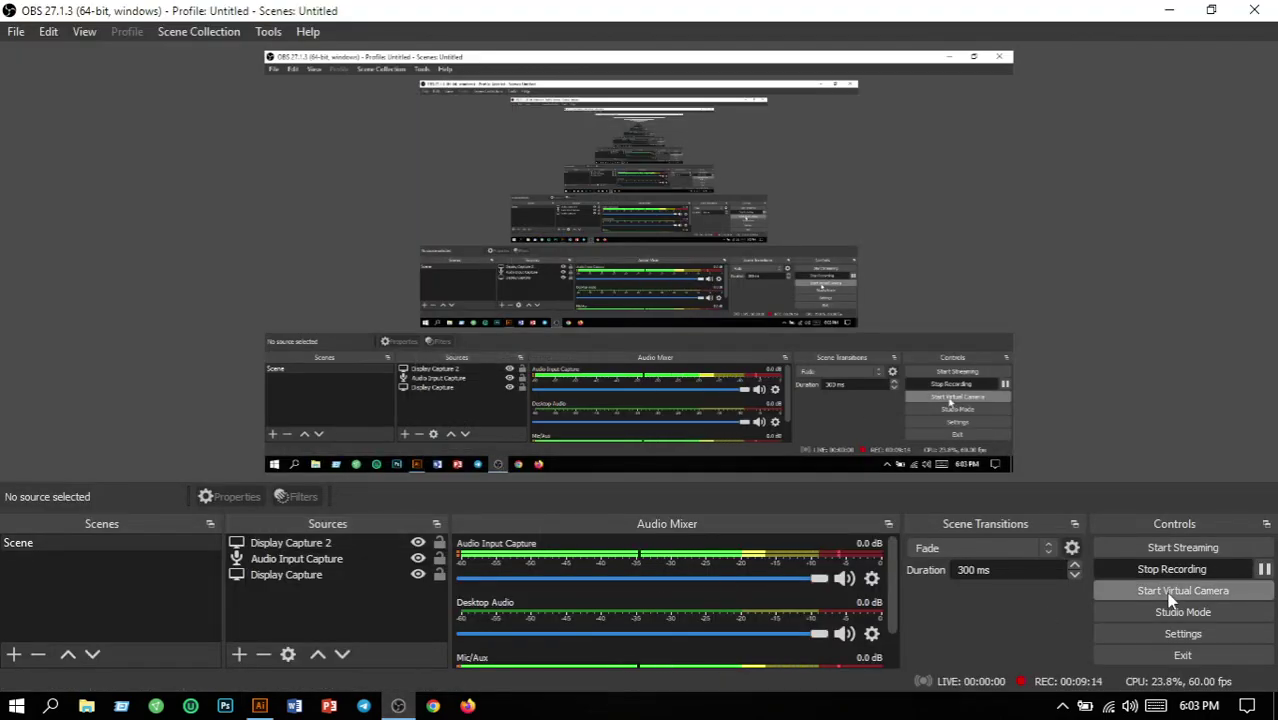